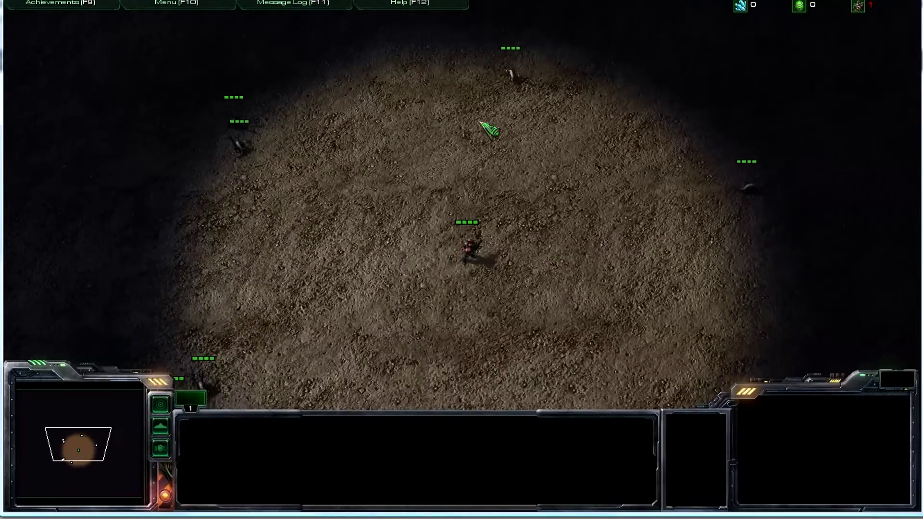
Step: Select the Marine in the test map and order it to attack the lone zergling to the north
{"action": "key", "text": "Up"}
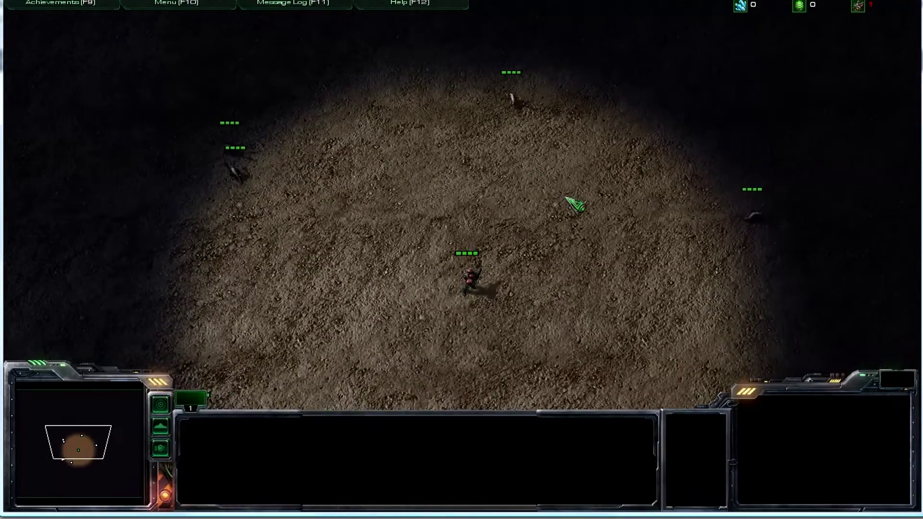
{"action": "key", "text": "Down"}
{"action": "left_click_drag", "start_coordinate": [378, 147], "coordinate": [579, 295]}
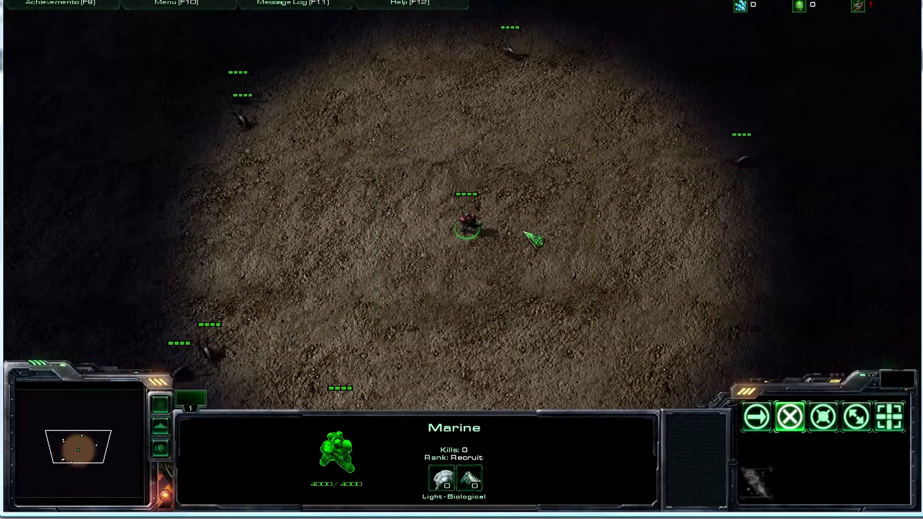
{"action": "key", "text": "Up"}
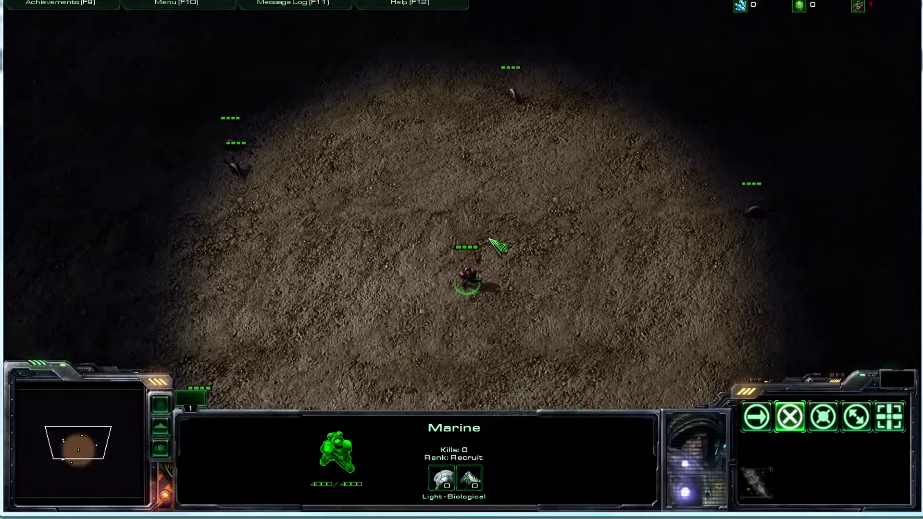
{"action": "middle_click_drag", "start_coordinate": [597, 128], "coordinate": [533, 156]}
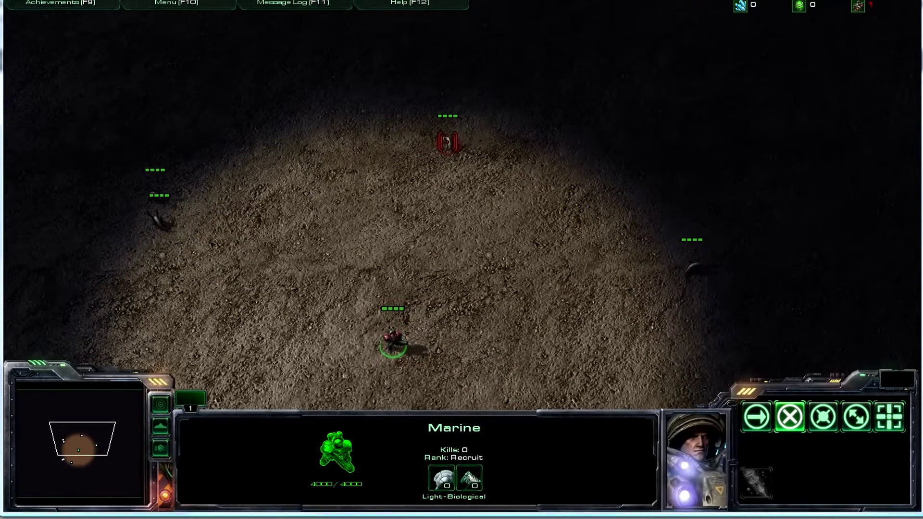
{"action": "right_click", "coordinate": [447, 141]}
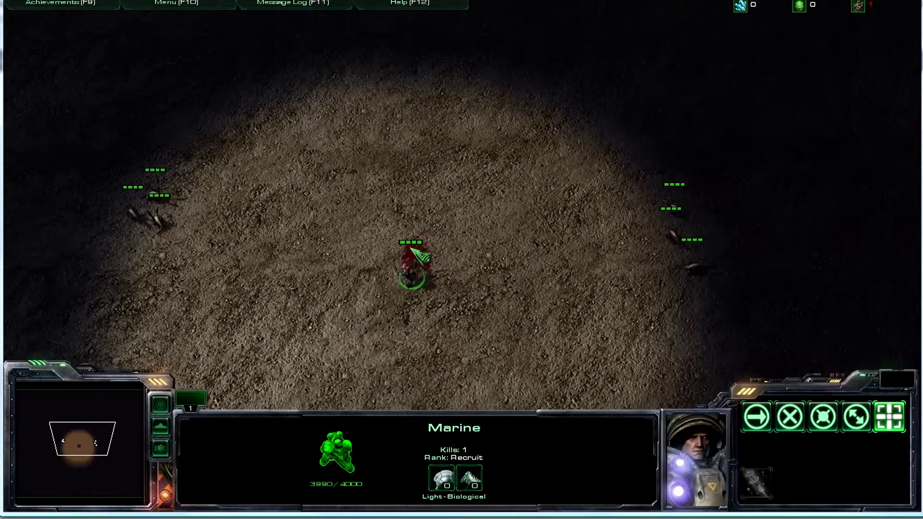
Step: Advance the Marine east toward the drone cluster to test its weapon on grouped enemies
{"action": "key", "text": "Right"}
{"action": "key", "text": "Down"}
{"action": "right_click", "coordinate": [316, 177]}
{"action": "right_click", "coordinate": [366, 174]}
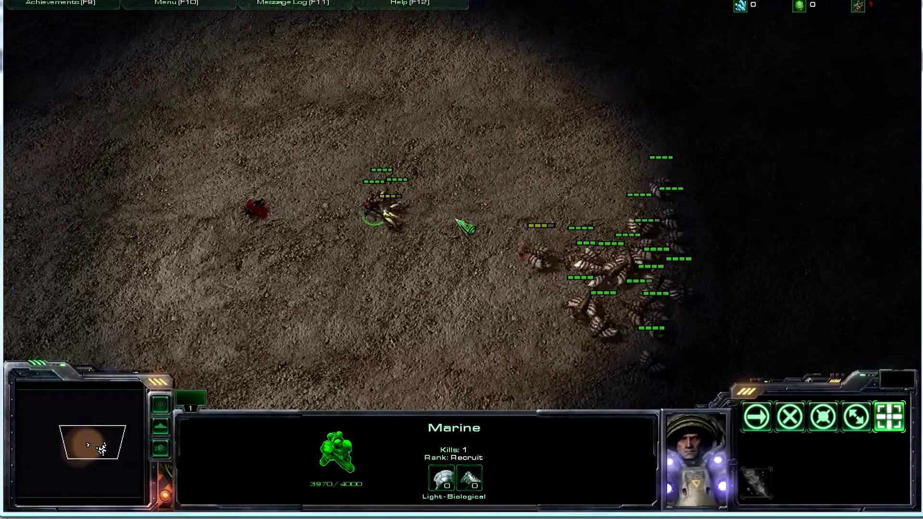
{"action": "right_click", "coordinate": [435, 238]}
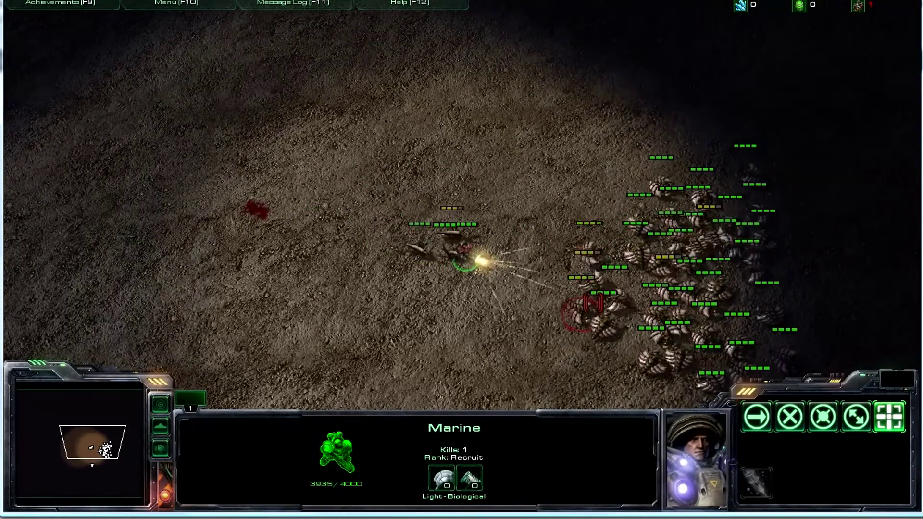
{"action": "key", "text": "Right"}
{"action": "key", "text": "Down"}
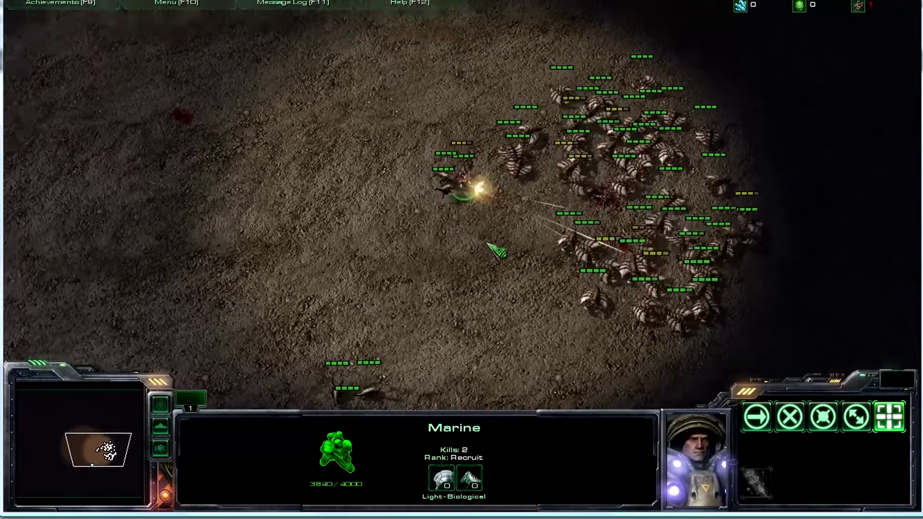
{"action": "right_click", "coordinate": [566, 232]}
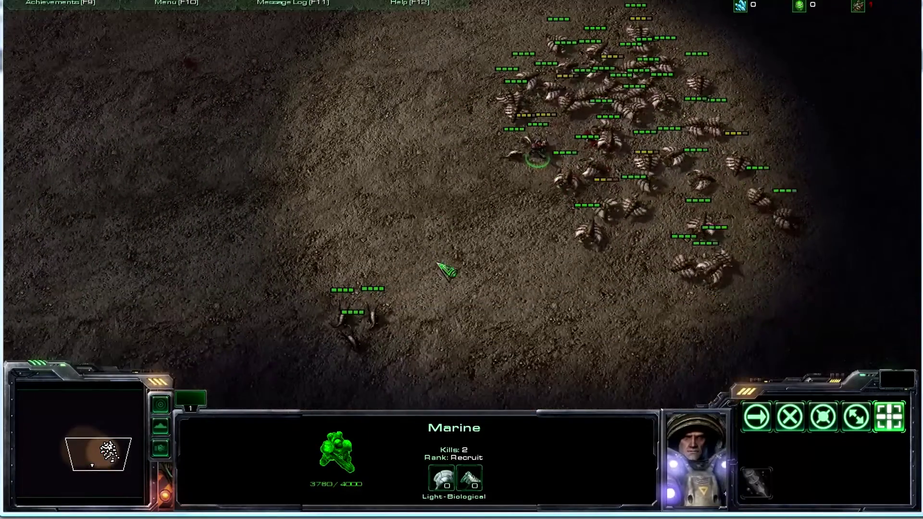
Step: Pull the Marine back west, away from the drone cluster
{"action": "right_click", "coordinate": [447, 201]}
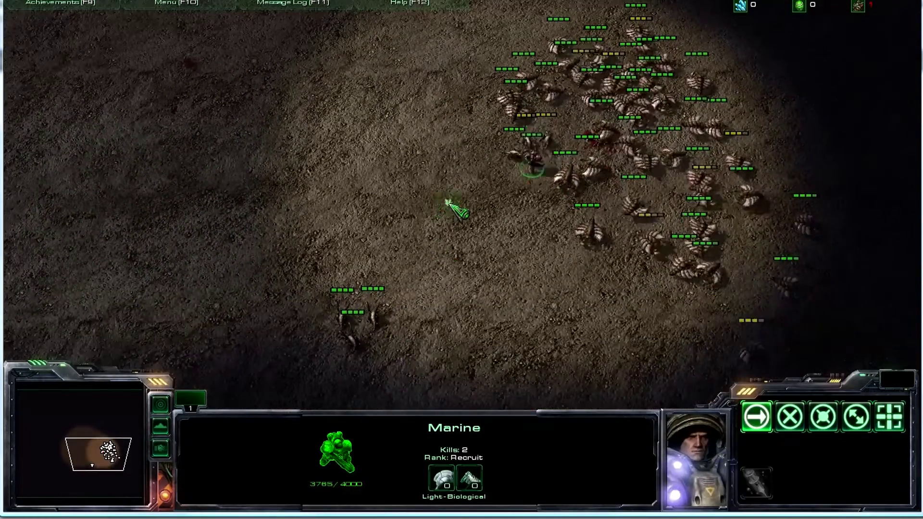
{"action": "key", "text": "Up"}
{"action": "key", "text": "Down"}
{"action": "right_click", "coordinate": [365, 141]}
{"action": "key", "text": "Up"}
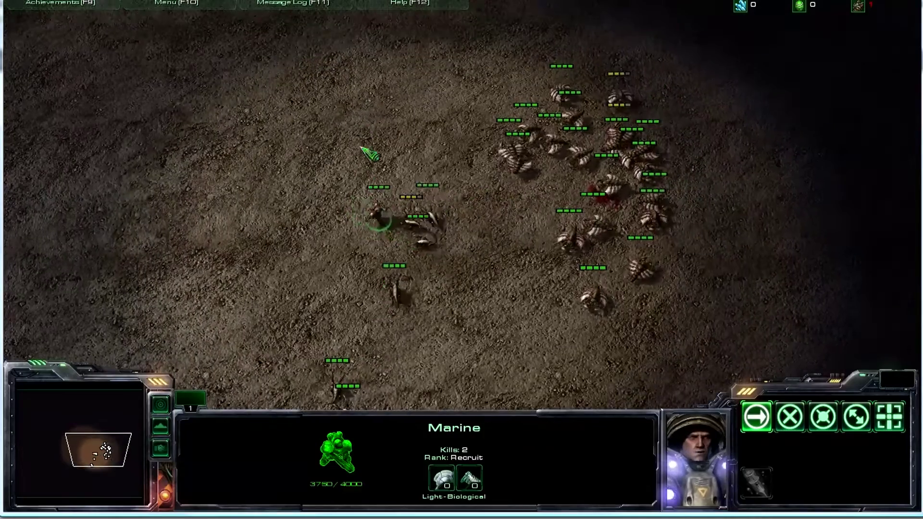
Step: Lead the Marine farther southwest of the drones and let it fight the pursuing zerglings
{"action": "right_click", "coordinate": [345, 296]}
{"action": "right_click", "coordinate": [195, 233]}
{"action": "key", "text": "Down"}
{"action": "key", "text": "Left"}
{"action": "right_click", "coordinate": [450, 321]}
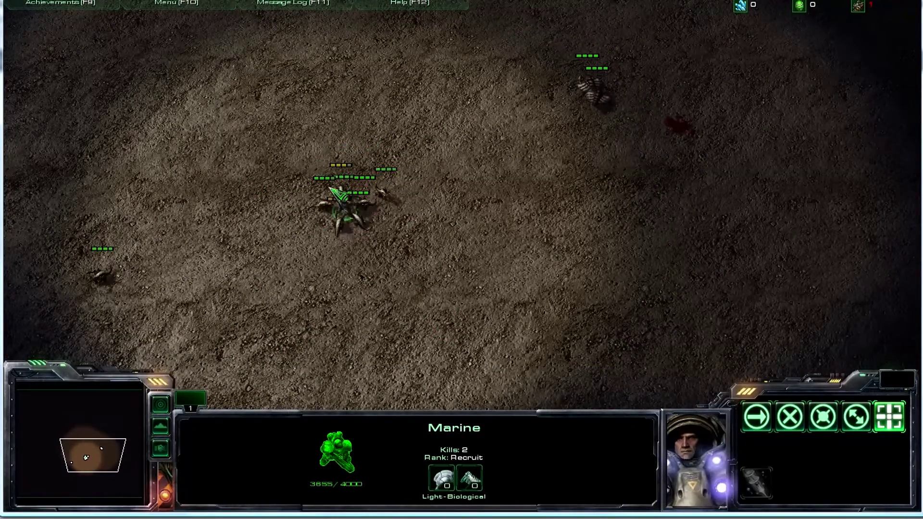
{"action": "key", "text": "Up"}
{"action": "key", "text": "Left"}
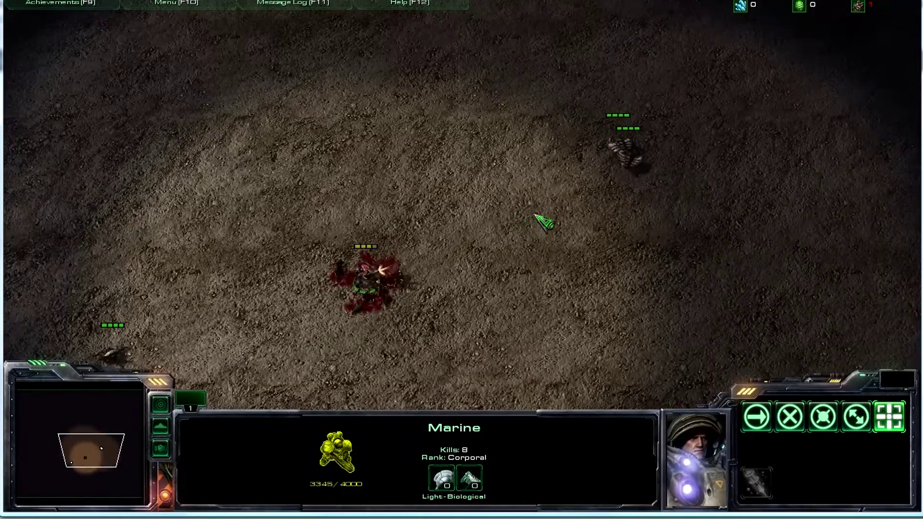
Step: Send the Marine back east and order it to attack a drone within the cluster
{"action": "right_click", "coordinate": [542, 212]}
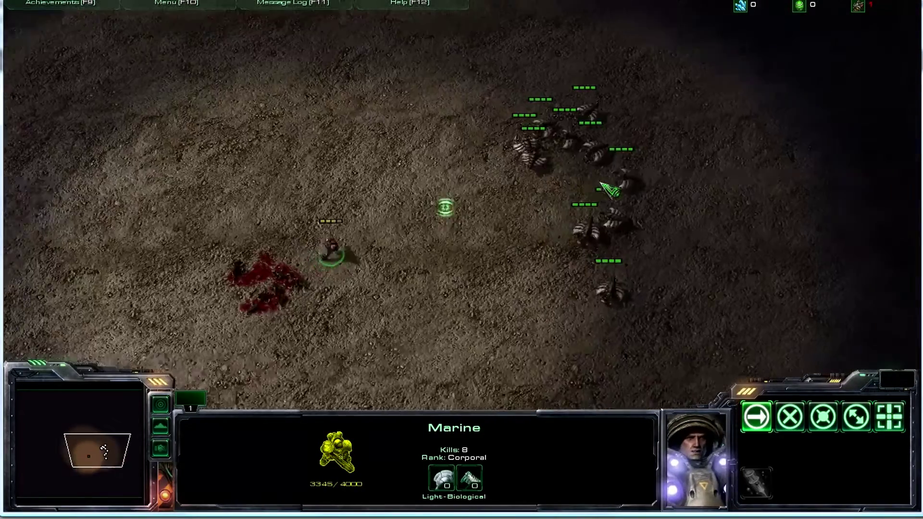
{"action": "key", "text": "a"}
{"action": "left_click", "coordinate": [495, 154]}
{"action": "right_click", "coordinate": [563, 169]}
{"action": "key", "text": "a"}
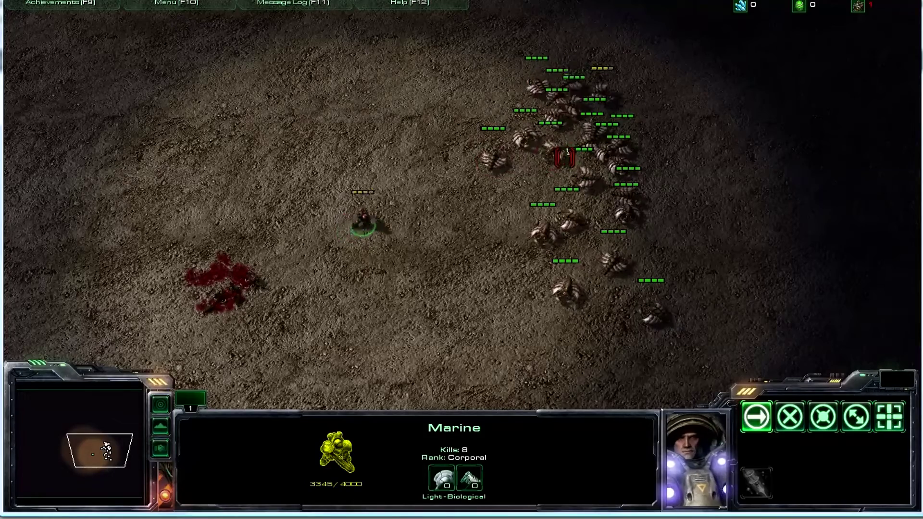
{"action": "left_click", "coordinate": [565, 157]}
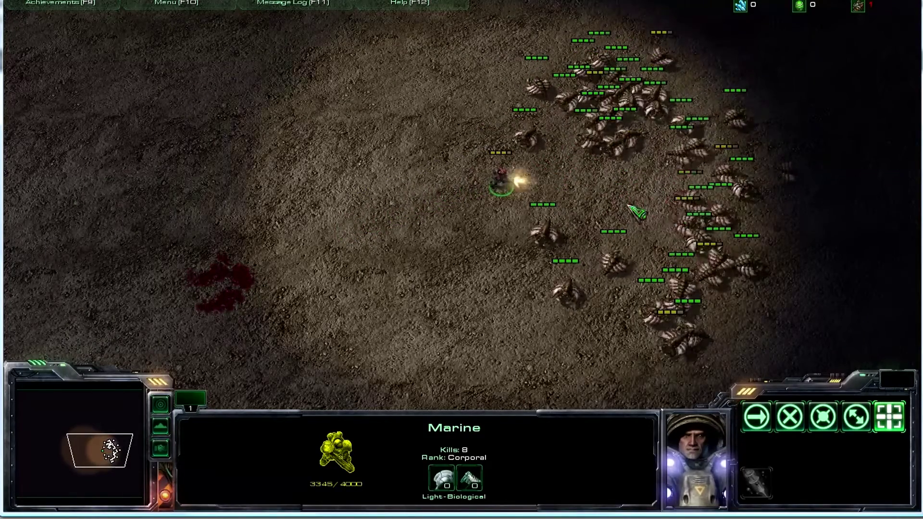
Step: Retreat the Marine west from the drone cluster with repeated move orders
{"action": "right_click", "coordinate": [406, 200]}
{"action": "right_click", "coordinate": [335, 205]}
{"action": "right_click", "coordinate": [282, 207]}
{"action": "right_click", "coordinate": [325, 230]}
{"action": "right_click", "coordinate": [303, 196]}
{"action": "right_click", "coordinate": [327, 167]}
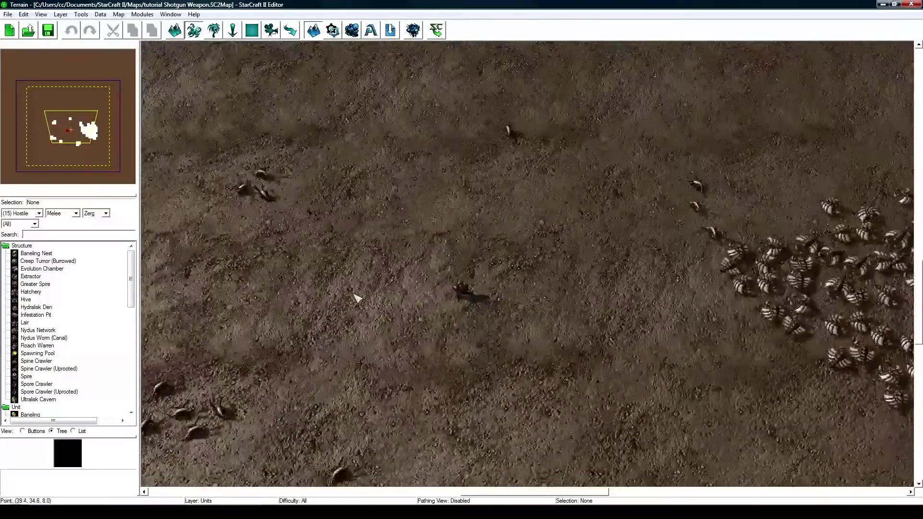
Step: Create a new 88 x 88 map with the Melee (Liberty) dependency and the Agria (Jungle) texture set
{"action": "left_click", "coordinate": [8, 14]}
{"action": "left_click", "coordinate": [24, 26]}
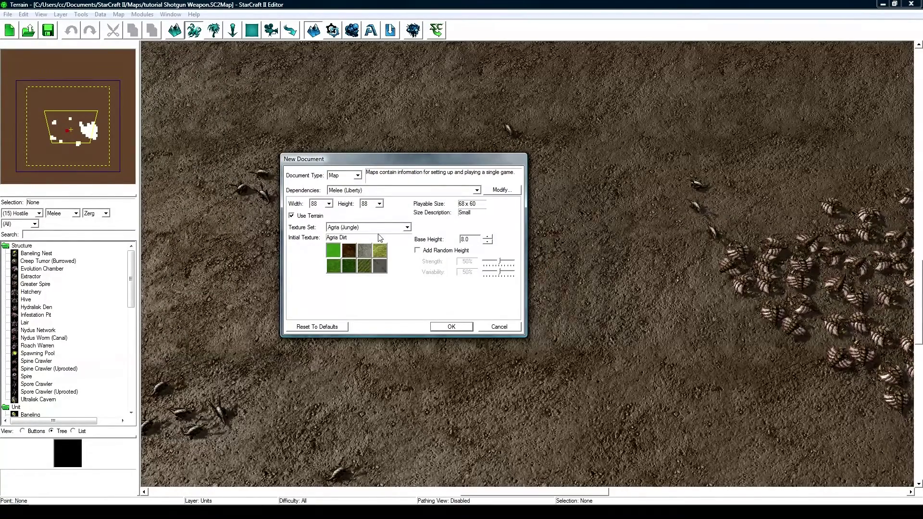
{"action": "left_click", "coordinate": [356, 190]}
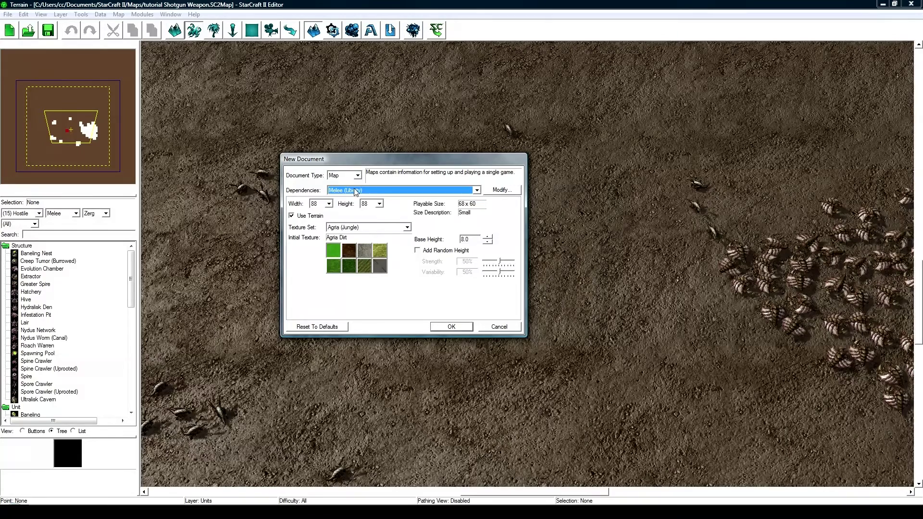
{"action": "left_click", "coordinate": [447, 329]}
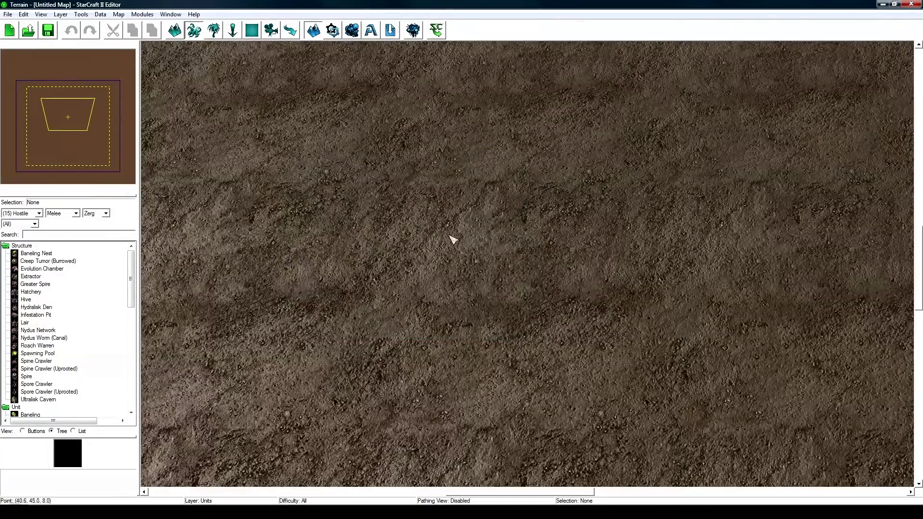
Step: Place one Terran Marine owned by Player 1 near the middle of the map
{"action": "right_click_drag", "start_coordinate": [352, 269], "coordinate": [336, 255]}
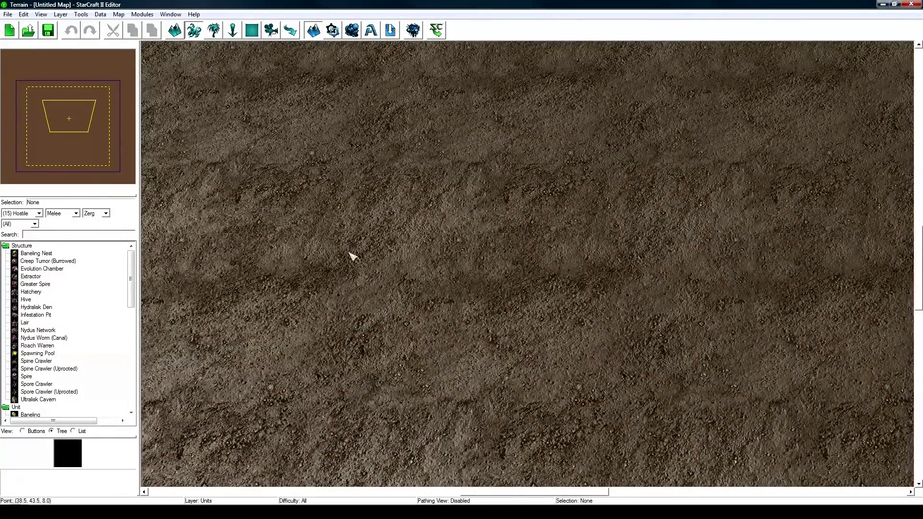
{"action": "left_click", "coordinate": [28, 214]}
{"action": "left_click", "coordinate": [16, 229]}
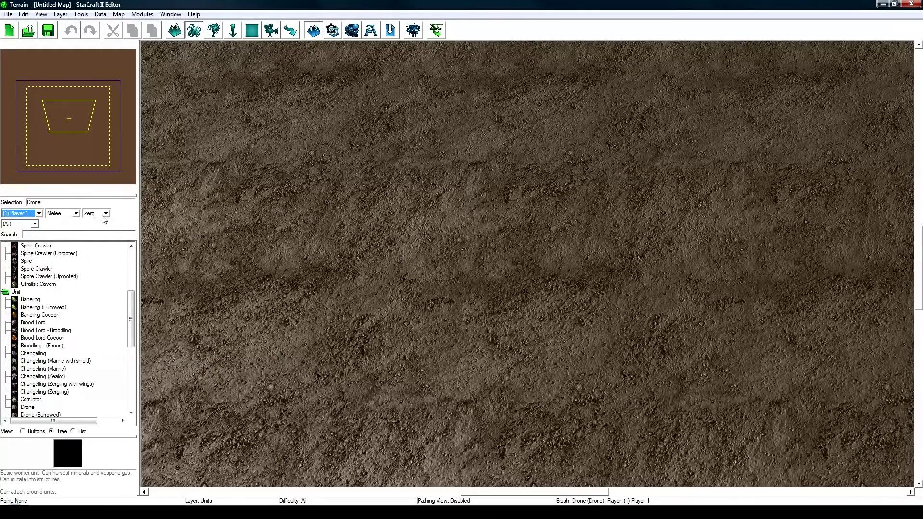
{"action": "left_click", "coordinate": [105, 213]}
{"action": "left_click", "coordinate": [91, 241]}
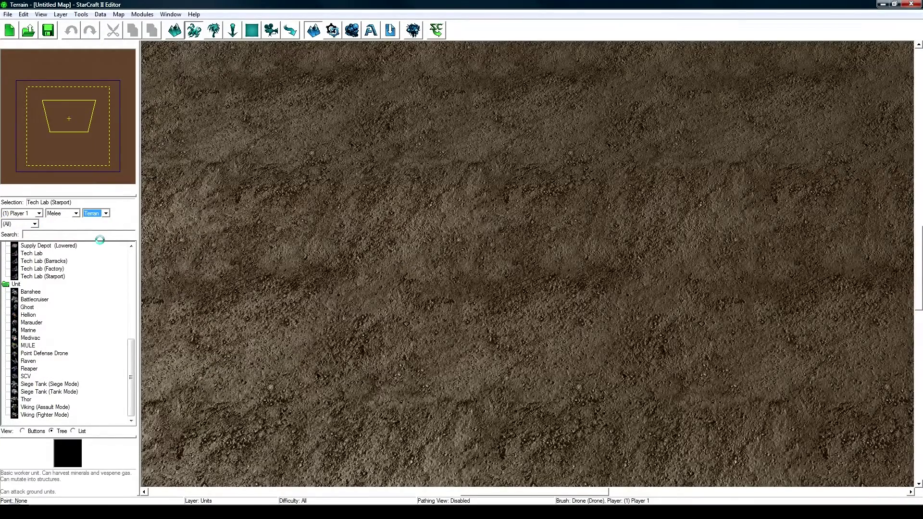
{"action": "left_click", "coordinate": [28, 331]}
{"action": "mouse_move", "coordinate": [489, 297]}
{"action": "right_mouse_down"}
{"action": "mouse_move", "coordinate": [455, 285]}
{"action": "mouse_move", "coordinate": [500, 294]}
{"action": "right_mouse_up"}
{"action": "left_click", "coordinate": [500, 294]}
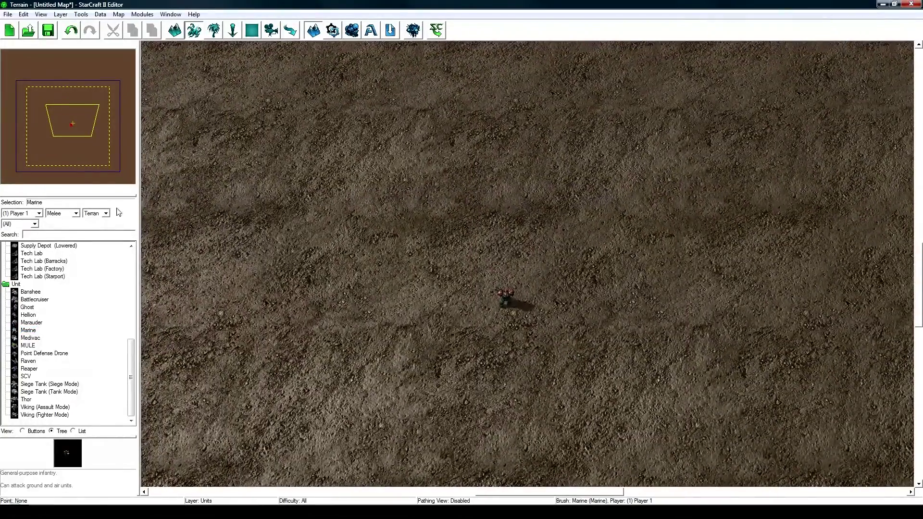
Step: Place a row of six Zerg Zerglings owned by player 15 (Hostile) north of the Marine
{"action": "left_click", "coordinate": [105, 214]}
{"action": "left_click", "coordinate": [94, 247]}
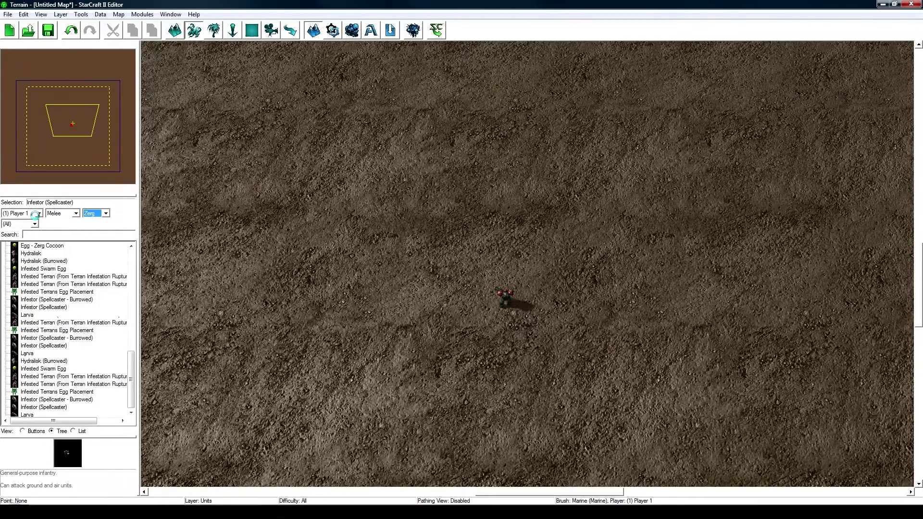
{"action": "left_click", "coordinate": [35, 213]}
{"action": "left_click", "coordinate": [30, 319]}
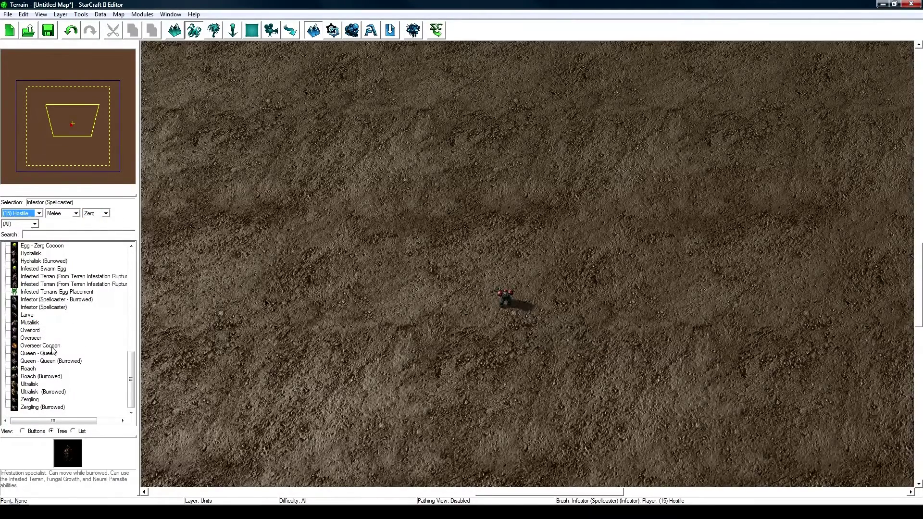
{"action": "left_click", "coordinate": [38, 398]}
{"action": "right_click_drag", "start_coordinate": [401, 154], "coordinate": [404, 198]}
{"action": "left_click", "coordinate": [392, 159]}
{"action": "left_click", "coordinate": [414, 152]}
{"action": "left_click", "coordinate": [461, 143]}
{"action": "left_click", "coordinate": [506, 139]}
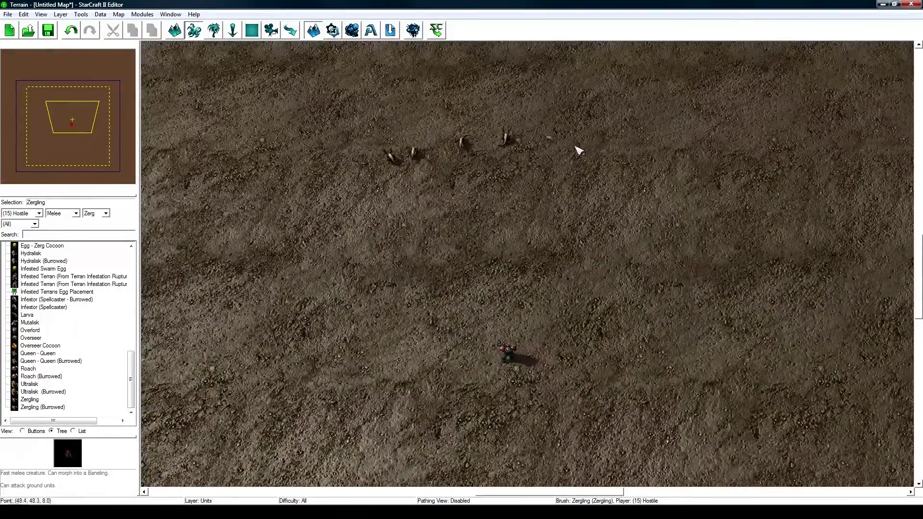
{"action": "left_click", "coordinate": [563, 141]}
{"action": "left_click", "coordinate": [594, 146]}
Step: Place three more hostile Zerglings in a column west of the Marine
{"action": "right_click_drag", "start_coordinate": [359, 229], "coordinate": [433, 113]}
{"action": "left_click", "coordinate": [291, 201]}
{"action": "left_click", "coordinate": [283, 243]}
{"action": "left_click", "coordinate": [282, 276]}
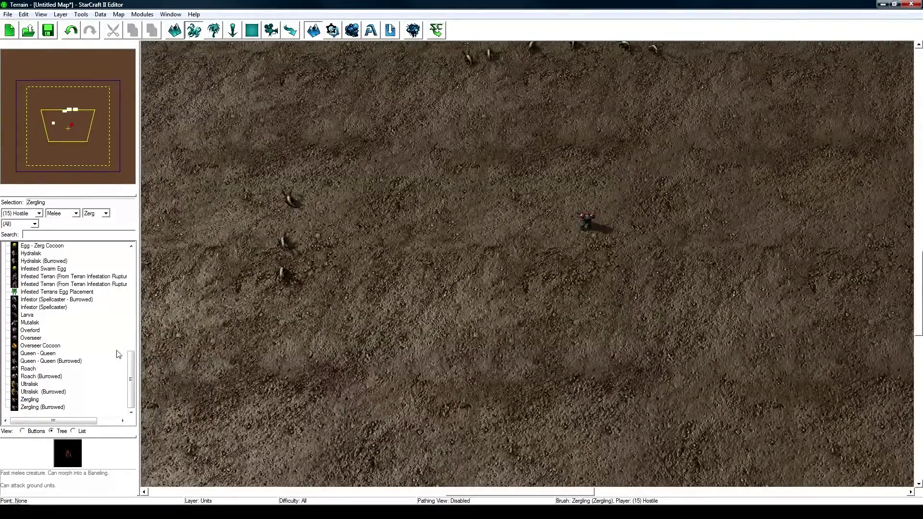
Step: Place a dense block of hostile Drones east of the Marine
{"action": "left_click_drag", "start_coordinate": [132, 370], "coordinate": [132, 330]}
{"action": "left_click", "coordinate": [27, 345]}
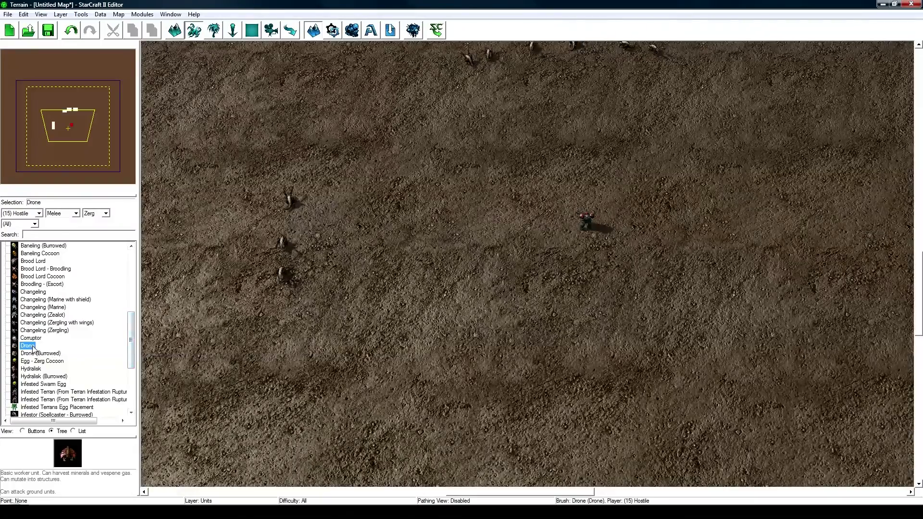
{"action": "right_click_drag", "start_coordinate": [604, 260], "coordinate": [512, 248]}
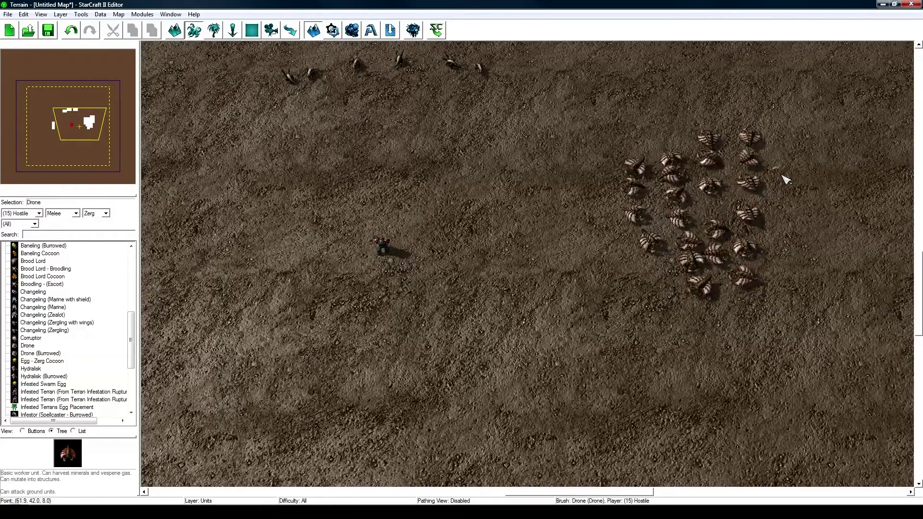
{"action": "right_click_drag", "start_coordinate": [785, 179], "coordinate": [677, 252]}
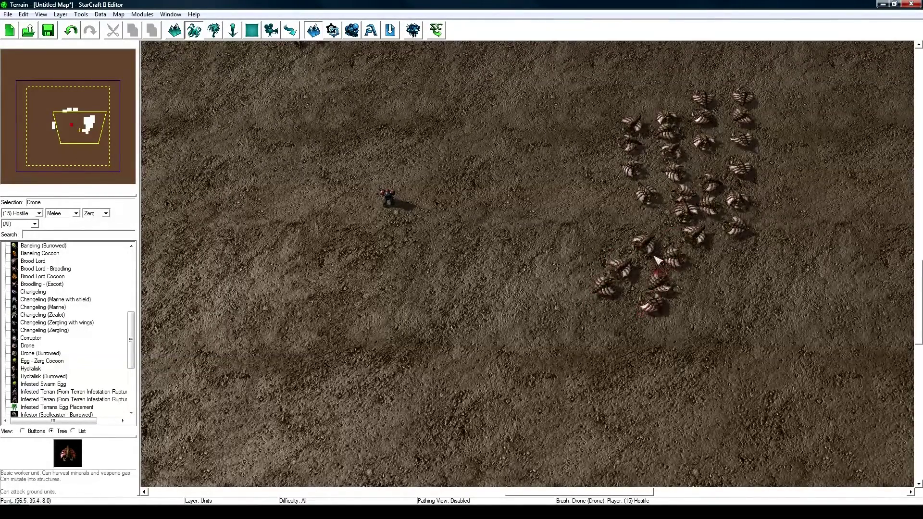
Step: Add more hostile Drones along the western edge of the drone block and end unit placement
{"action": "right_click_drag", "start_coordinate": [630, 219], "coordinate": [624, 275]}
{"action": "left_click", "coordinate": [609, 255]}
{"action": "left_click", "coordinate": [597, 230]}
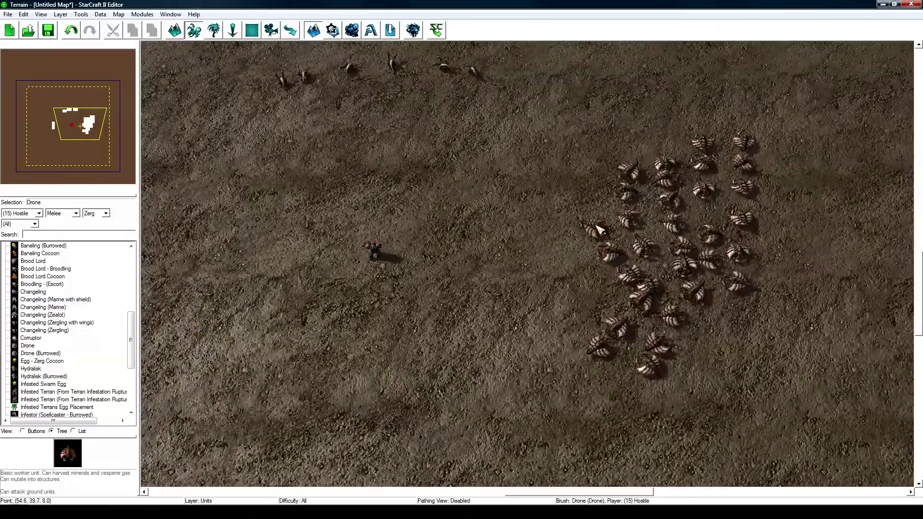
{"action": "left_click", "coordinate": [597, 206]}
{"action": "right_click_drag", "start_coordinate": [596, 176], "coordinate": [589, 206]}
{"action": "left_click", "coordinate": [598, 204]}
{"action": "right_click_drag", "start_coordinate": [600, 283], "coordinate": [606, 250]}
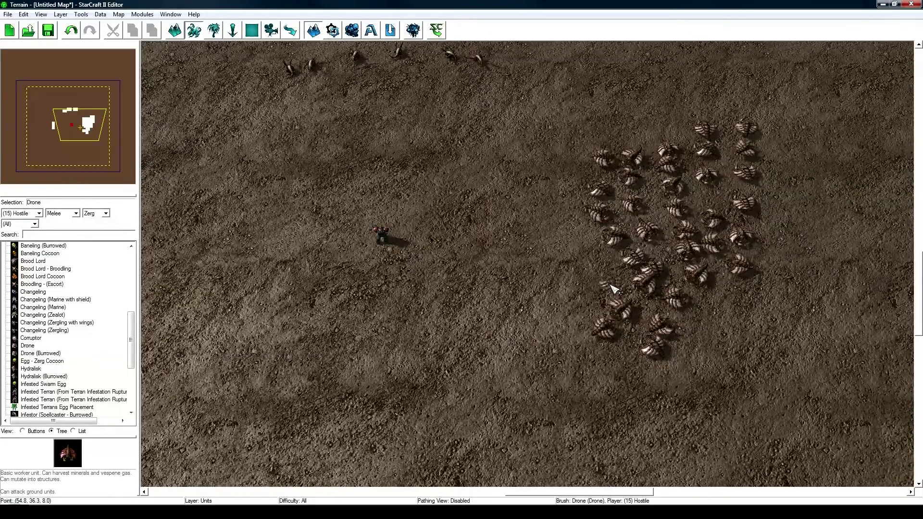
{"action": "right_click_drag", "start_coordinate": [624, 248], "coordinate": [691, 282]}
{"action": "scroll", "coordinate": [625, 272], "scroll_direction": "down", "scroll_amount": 3}
{"action": "right_click_drag", "start_coordinate": [556, 276], "coordinate": [570, 299]}
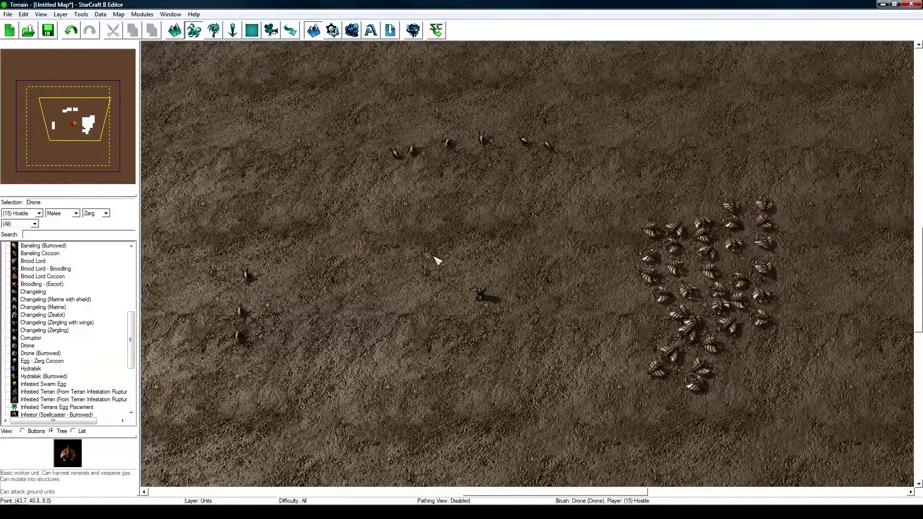
{"action": "key", "text": "Escape"}
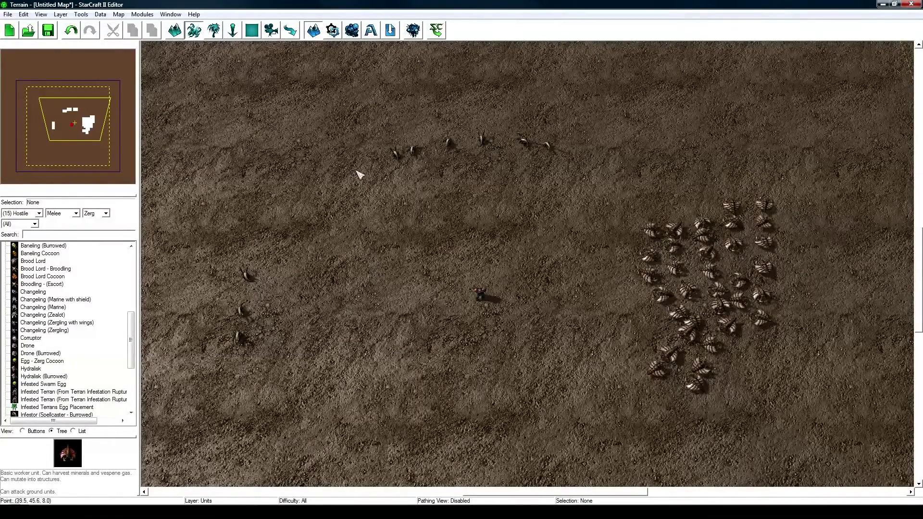
Step: Open the Data Editor and browse the weapons data down to the Marine entries
{"action": "left_click", "coordinate": [352, 33]}
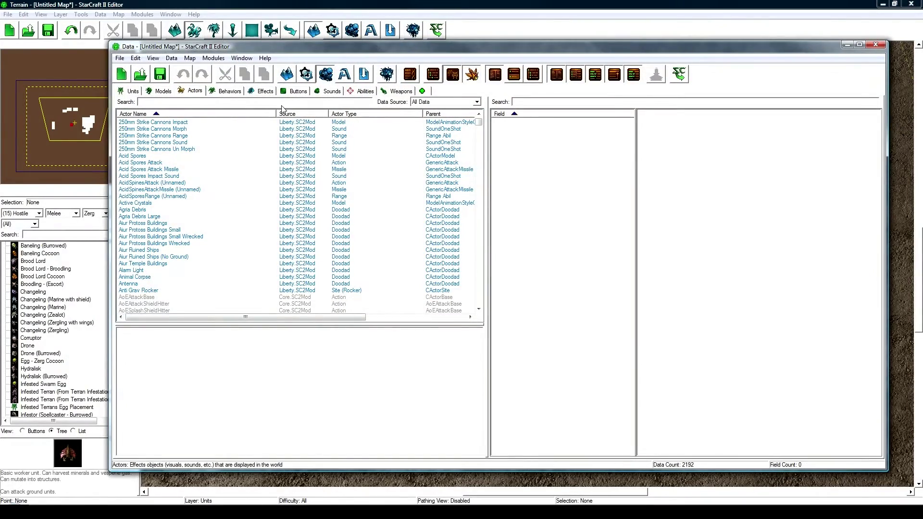
{"action": "left_click", "coordinate": [398, 91]}
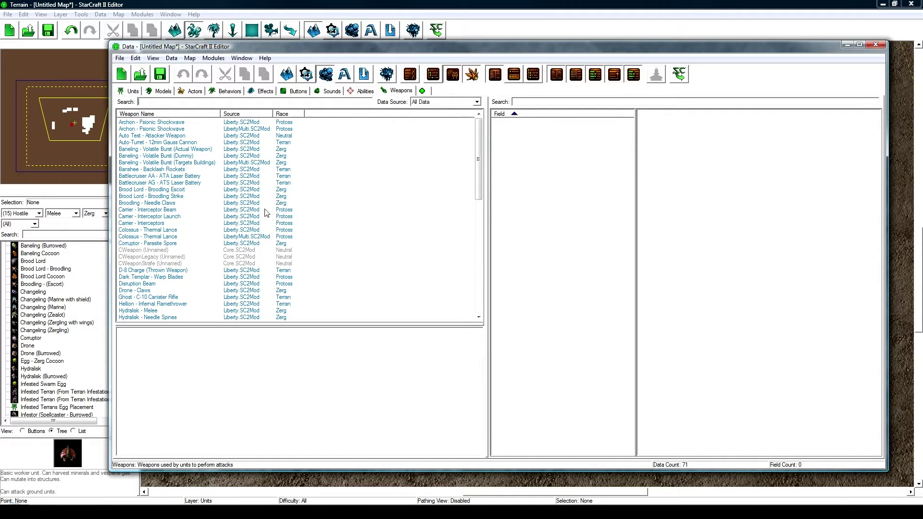
{"action": "scroll", "coordinate": [207, 234], "scroll_direction": "down", "scroll_amount": 1}
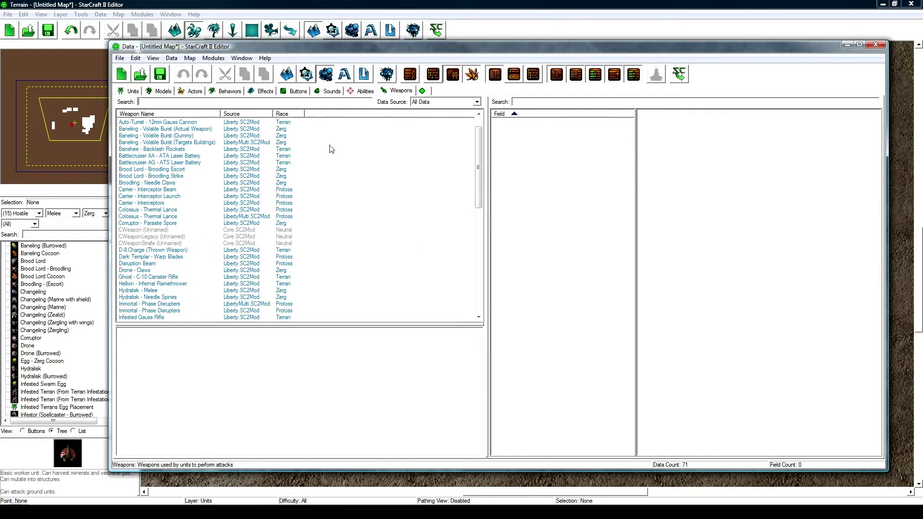
{"action": "left_click", "coordinate": [426, 92]}
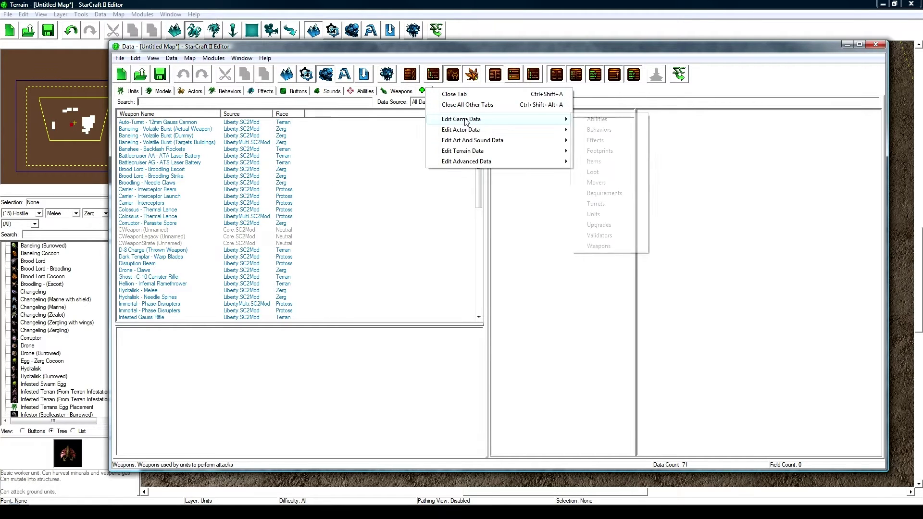
{"action": "left_click", "coordinate": [317, 202]}
{"action": "scroll", "coordinate": [201, 255], "scroll_direction": "down", "scroll_amount": 5}
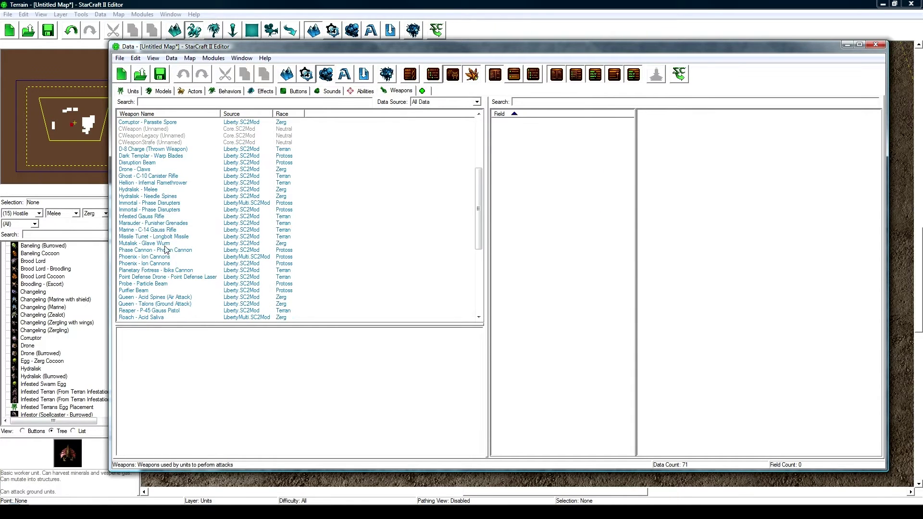
Step: Duplicate the Marine - C-14 Gauss Rifle weapon together with its Marine Attack actor and Marine - Guass Rifle (Damage) effect
{"action": "left_click", "coordinate": [152, 230]}
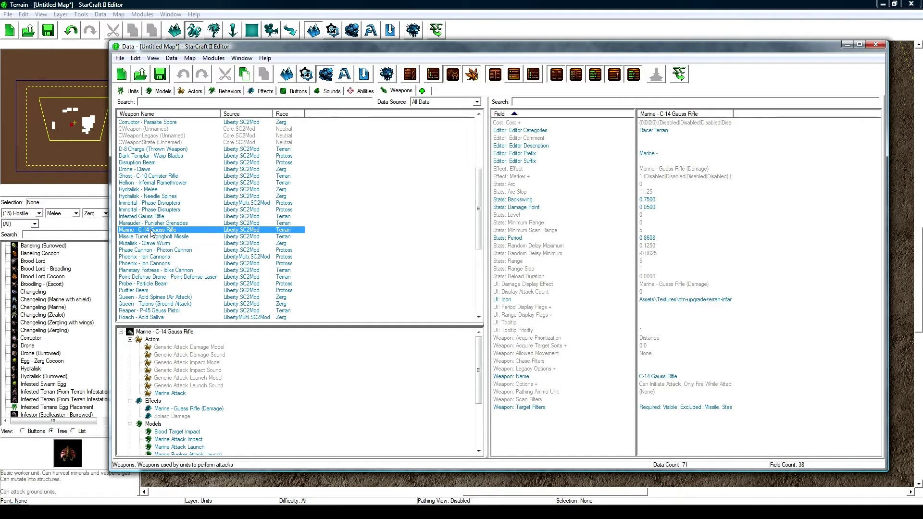
{"action": "right_click", "coordinate": [151, 231]}
{"action": "left_click", "coordinate": [190, 263]}
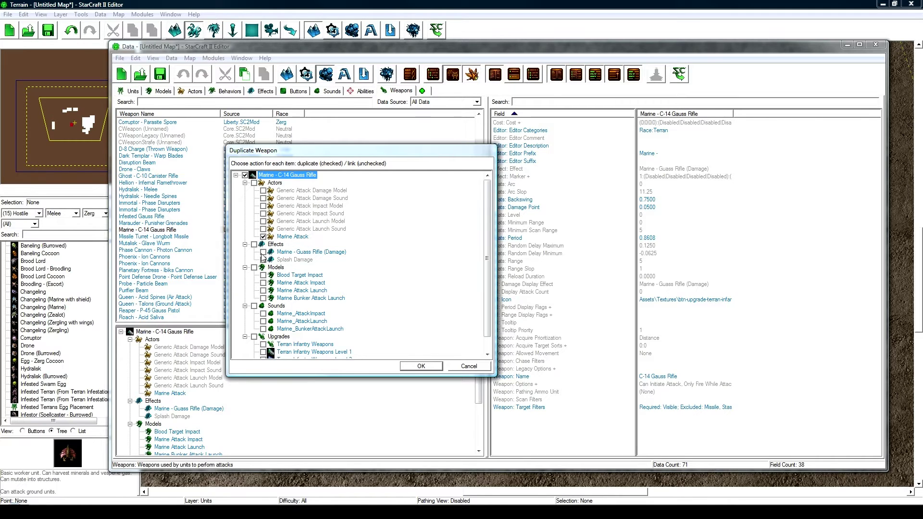
{"action": "scroll", "coordinate": [380, 267], "scroll_direction": "down", "scroll_amount": 1}
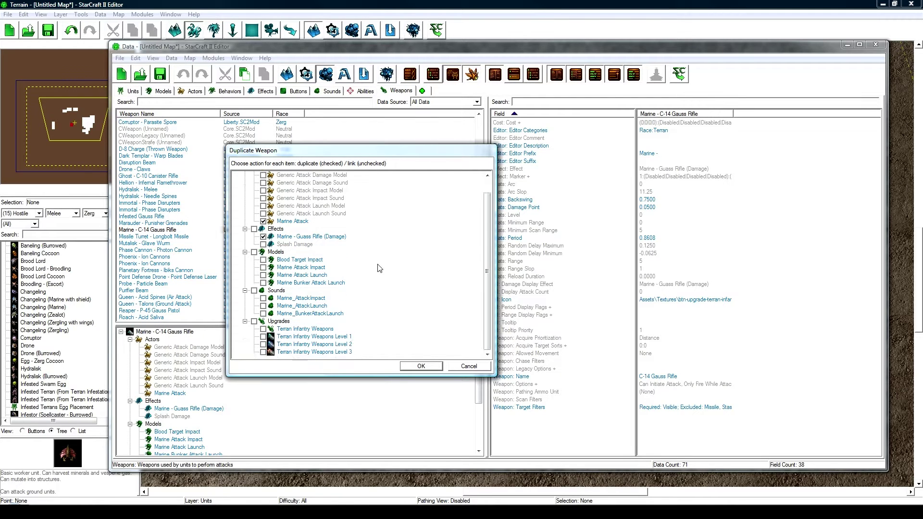
{"action": "left_click", "coordinate": [419, 365]}
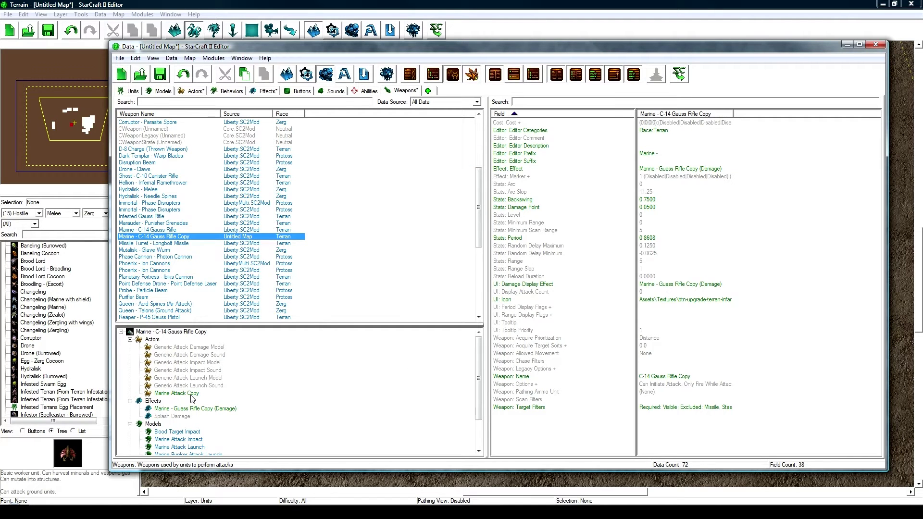
Step: Rename the duplicated Marine Attack Copy actor to Shotgun Attack and generate the matching ID ShotgunAttack
{"action": "left_click", "coordinate": [176, 393]}
{"action": "double_click", "coordinate": [191, 394]}
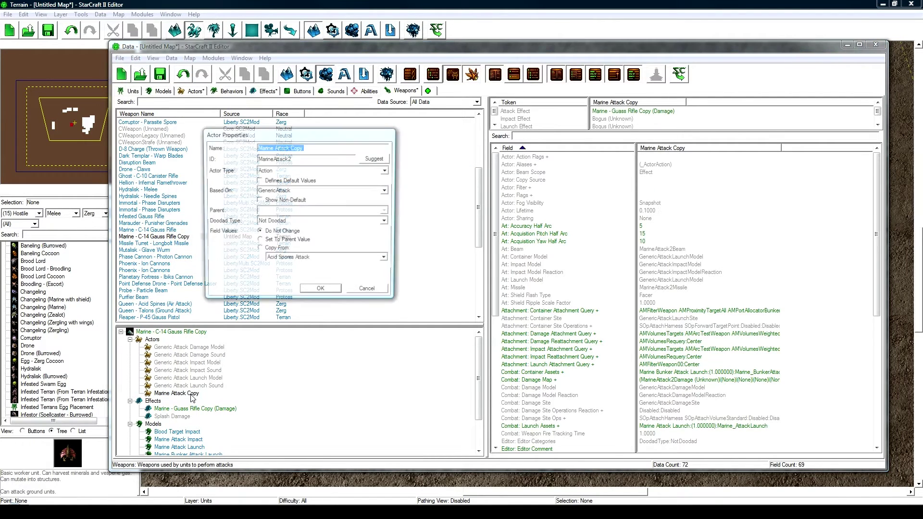
{"action": "type", "text": "Shotgun Attack"}
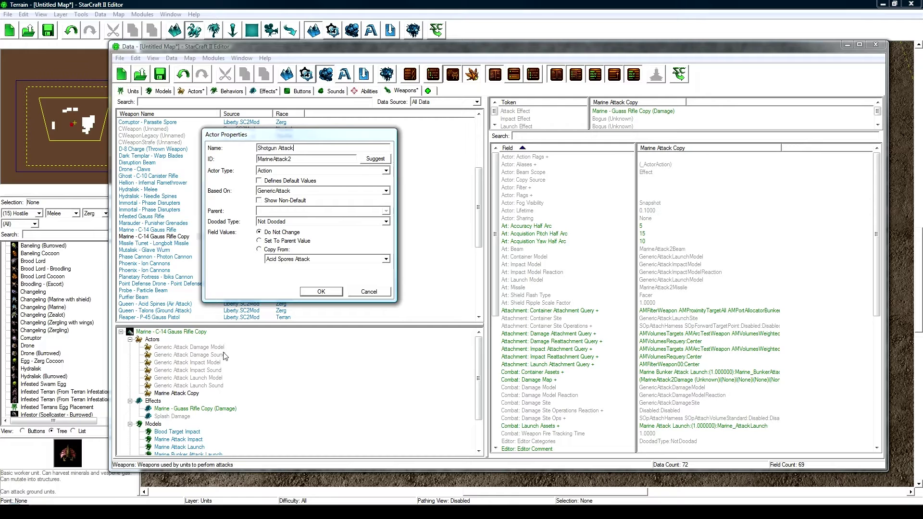
{"action": "left_click", "coordinate": [374, 158]}
{"action": "left_click", "coordinate": [321, 291]}
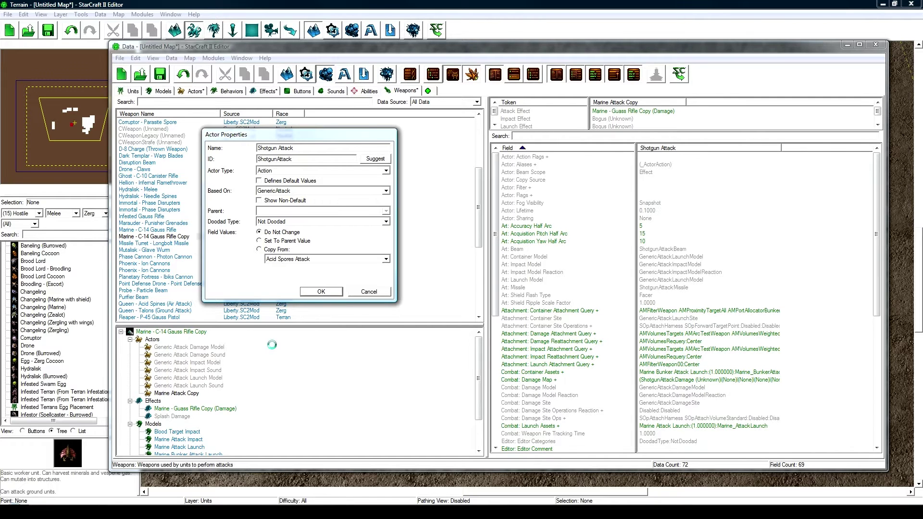
Step: Rename the duplicated Guass Rifle Copy damage effect to Shotgun and generate the matching ID
{"action": "left_click", "coordinate": [198, 409]}
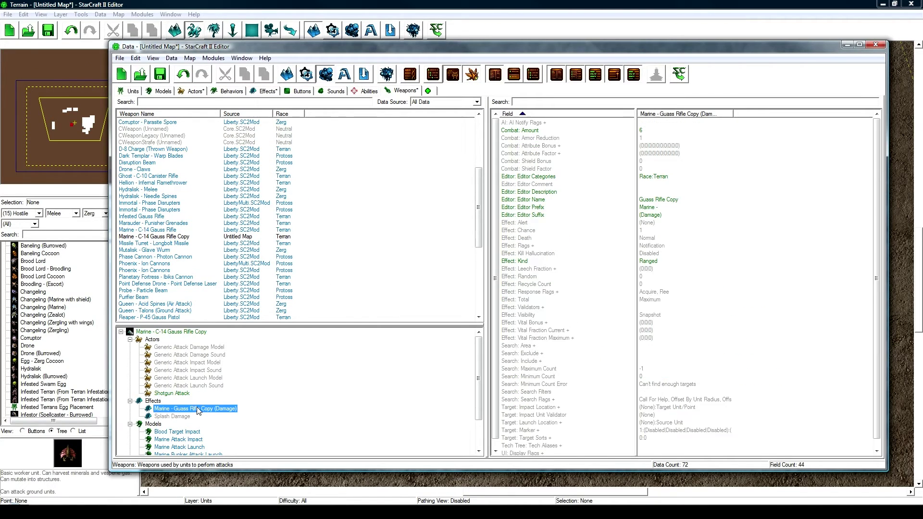
{"action": "double_click", "coordinate": [199, 409]}
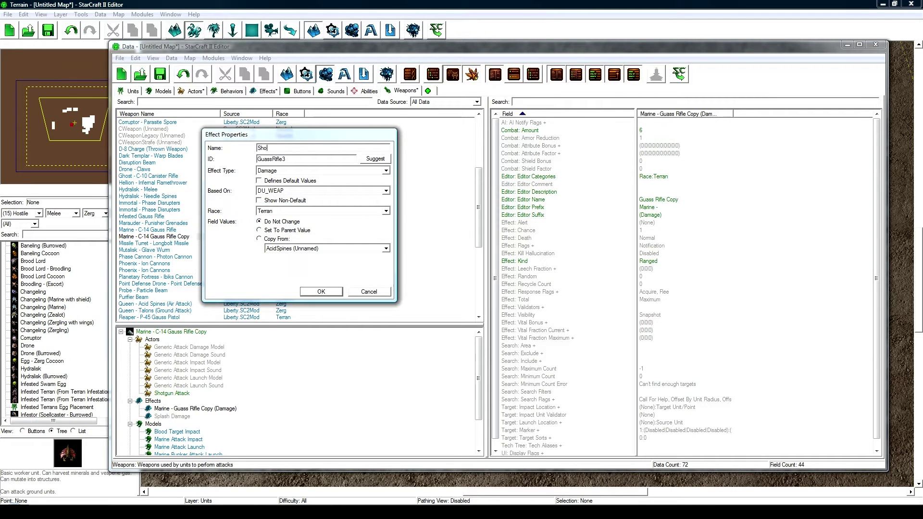
{"action": "left_click", "coordinate": [375, 158]}
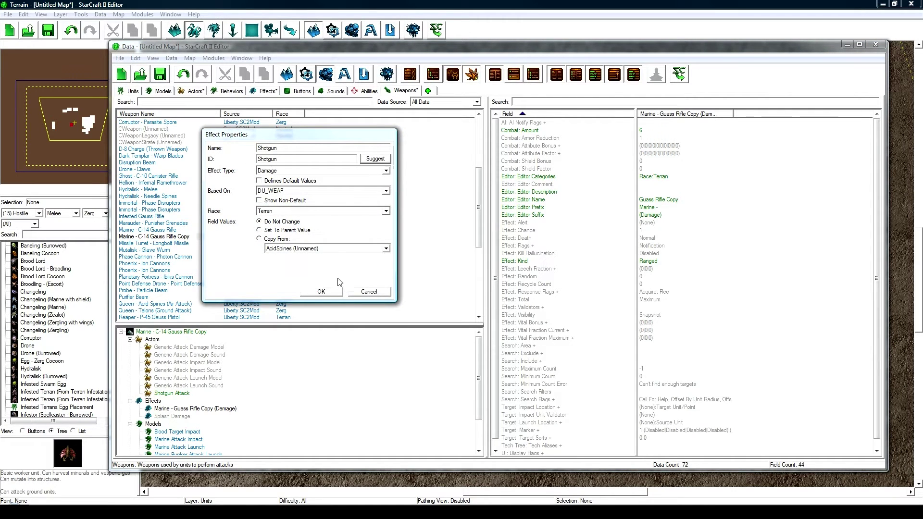
{"action": "left_click", "coordinate": [321, 291]}
{"action": "left_click", "coordinate": [174, 409]}
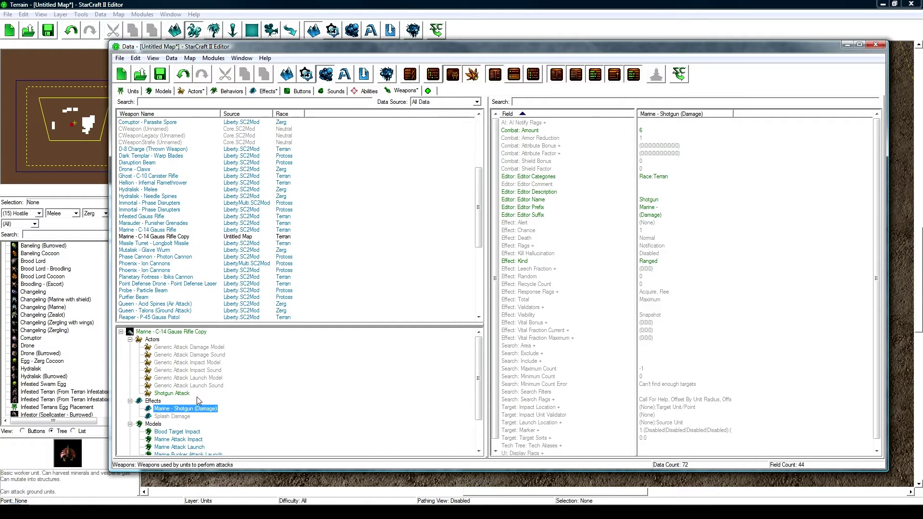
Step: Rename the duplicated C-14 Gauss Rifle Copy weapon to Shotgun and generate a matching ID
{"action": "left_click", "coordinate": [187, 333]}
{"action": "double_click", "coordinate": [185, 332]}
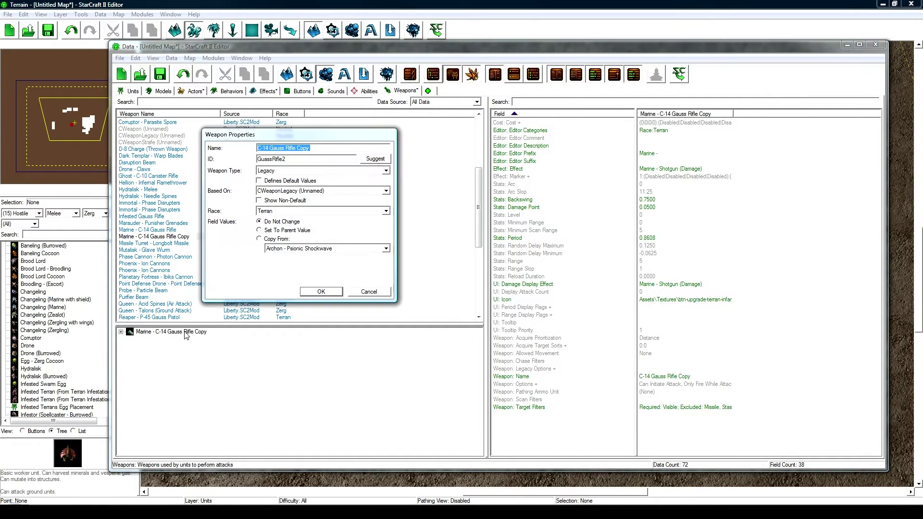
{"action": "type", "text": "Shotgun"}
{"action": "left_click", "coordinate": [375, 158]}
{"action": "left_click", "coordinate": [321, 292]}
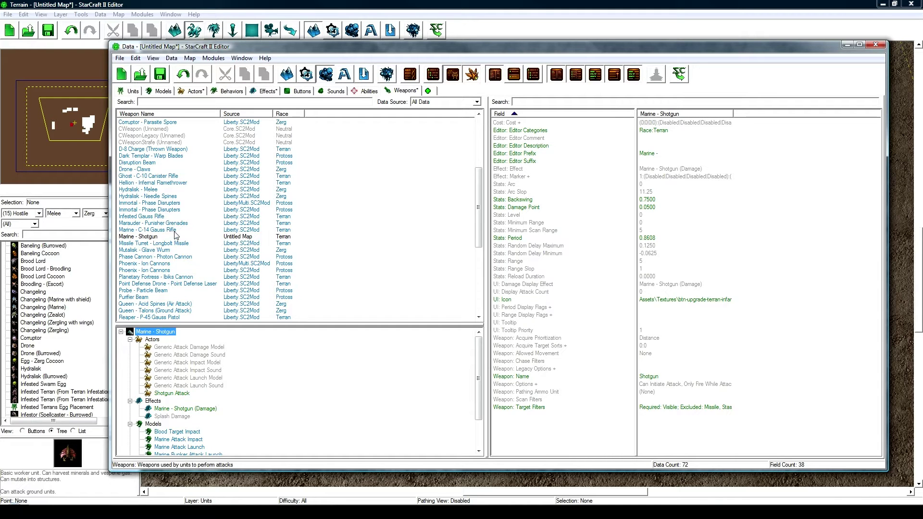
{"action": "left_click", "coordinate": [72, 512]}
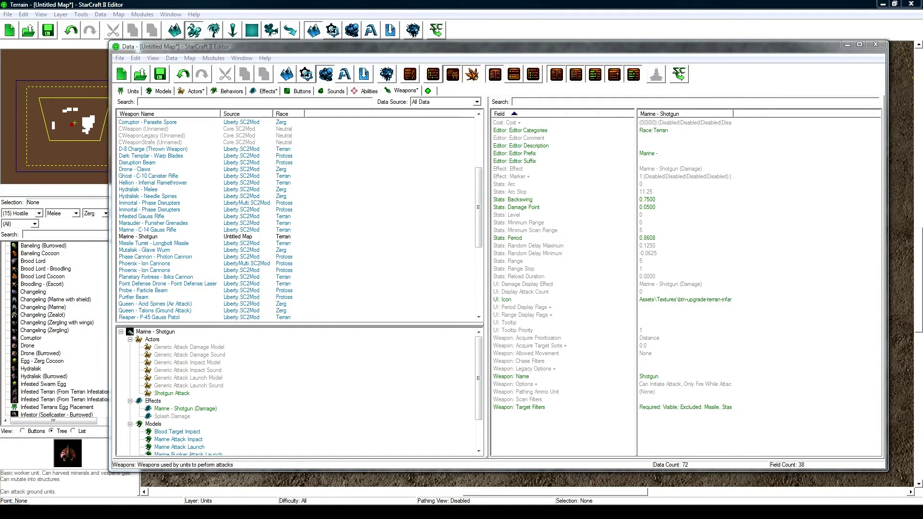
{"action": "left_click", "coordinate": [386, 358]}
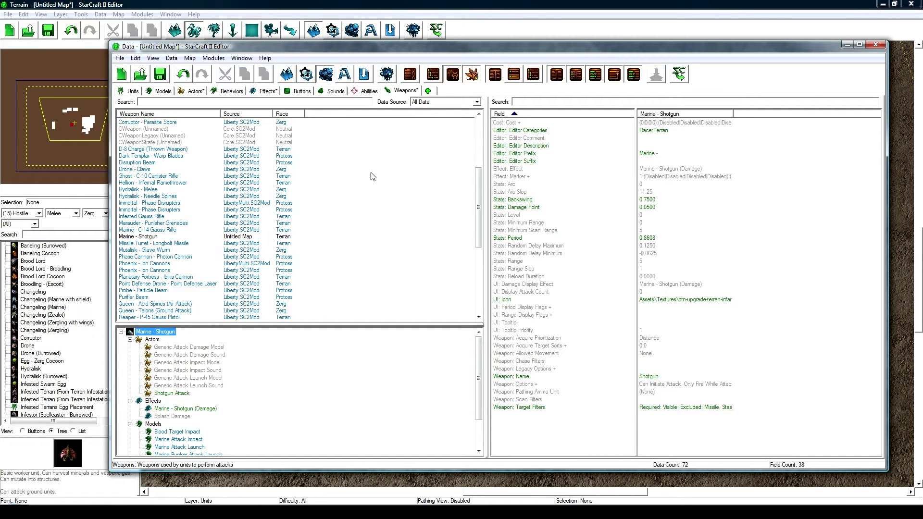
Step: Switch to the effects data and save the map as "tutorial working on shotgun"
{"action": "left_click", "coordinate": [268, 92]}
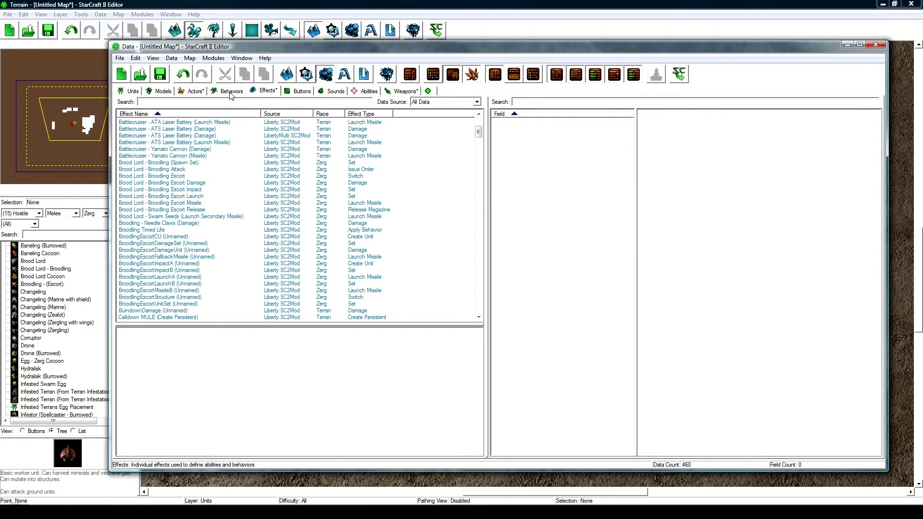
{"action": "left_click", "coordinate": [161, 75]}
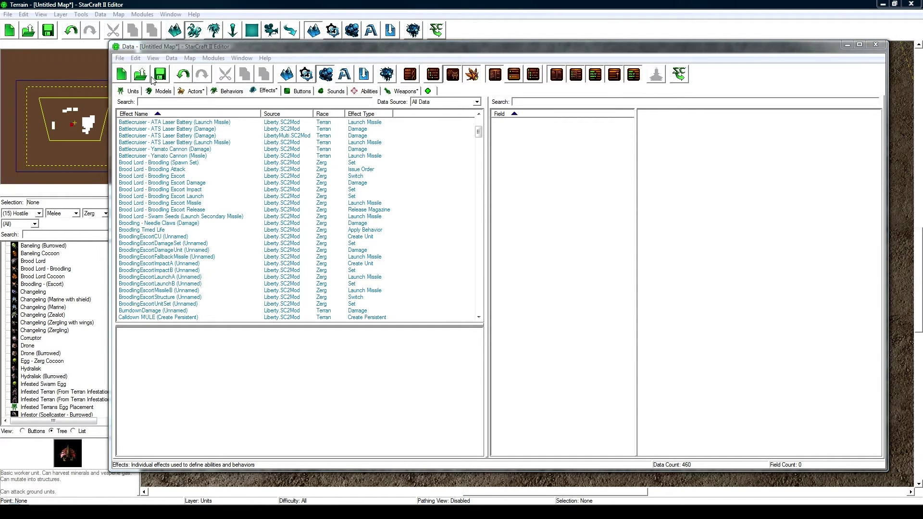
{"action": "type", "text": "tu"}
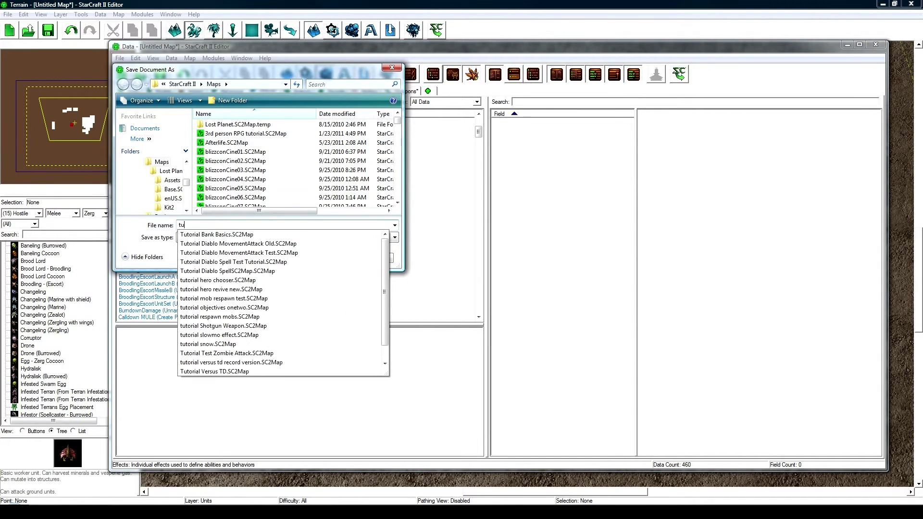
{"action": "type", "text": "torial working on "}
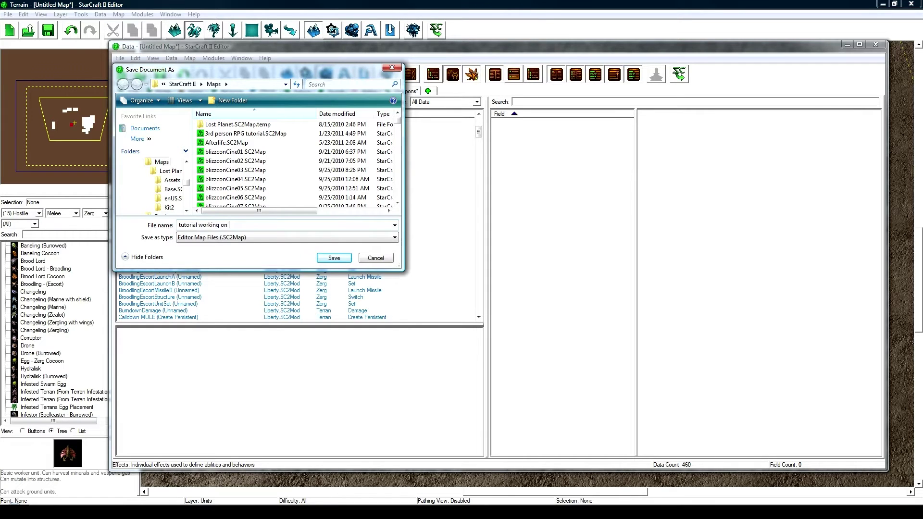
{"action": "type", "text": "shotgun"}
{"action": "key", "text": "Return"}
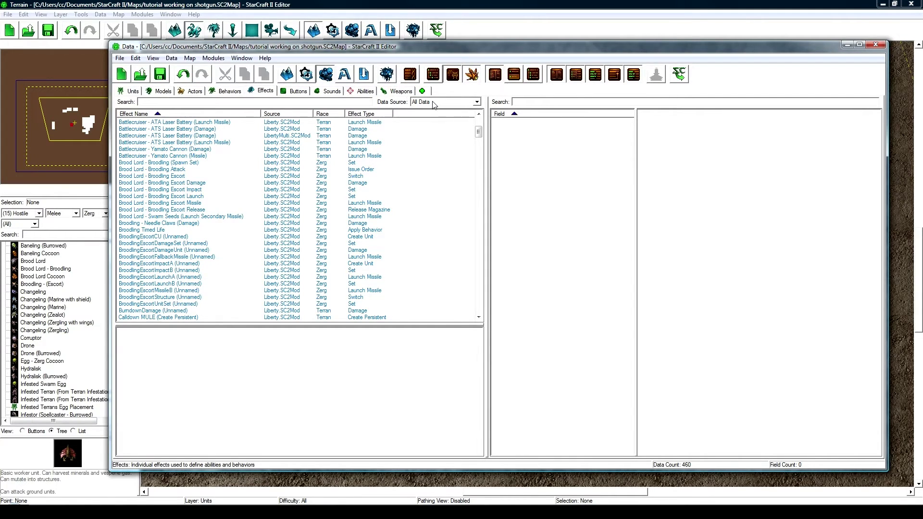
Step: Add a new effect named Shotgun Shells with the generated ID ShotgunShells and the effect type Set
{"action": "left_click", "coordinate": [433, 101]}
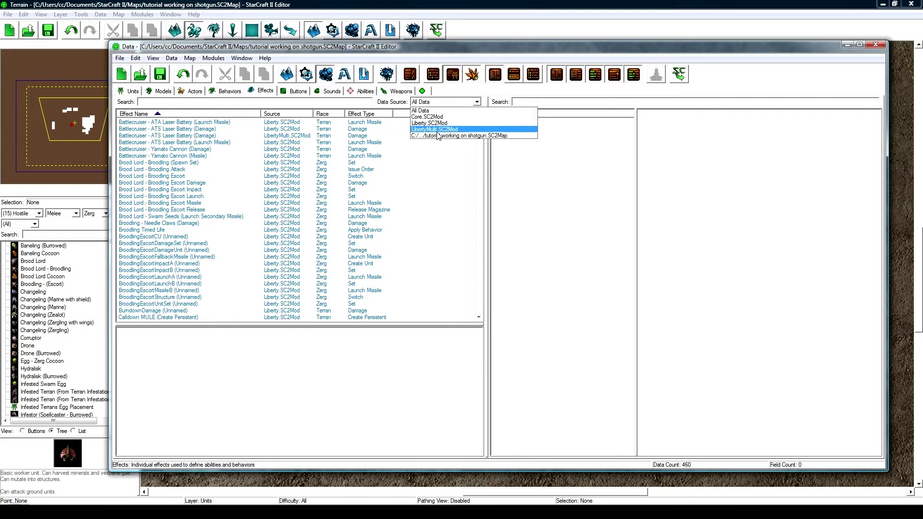
{"action": "left_click", "coordinate": [422, 110]}
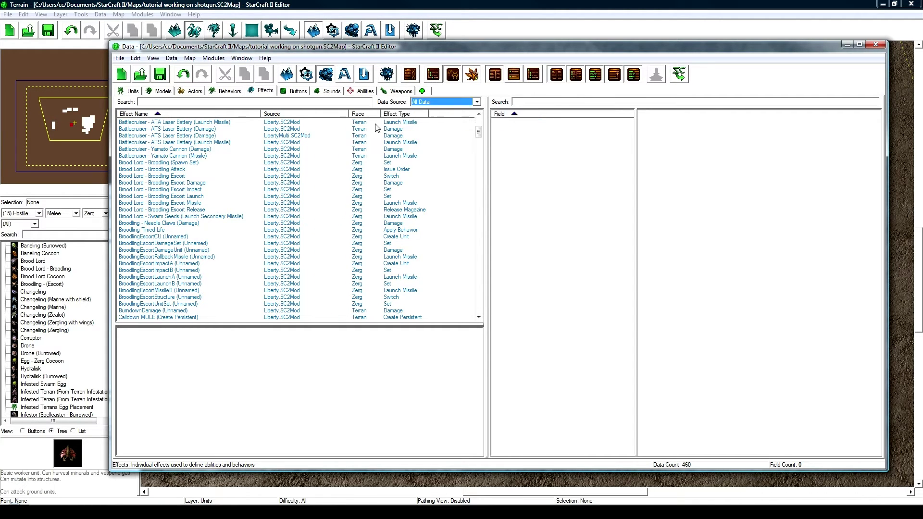
{"action": "left_click", "coordinate": [139, 102]}
{"action": "right_click", "coordinate": [167, 156]}
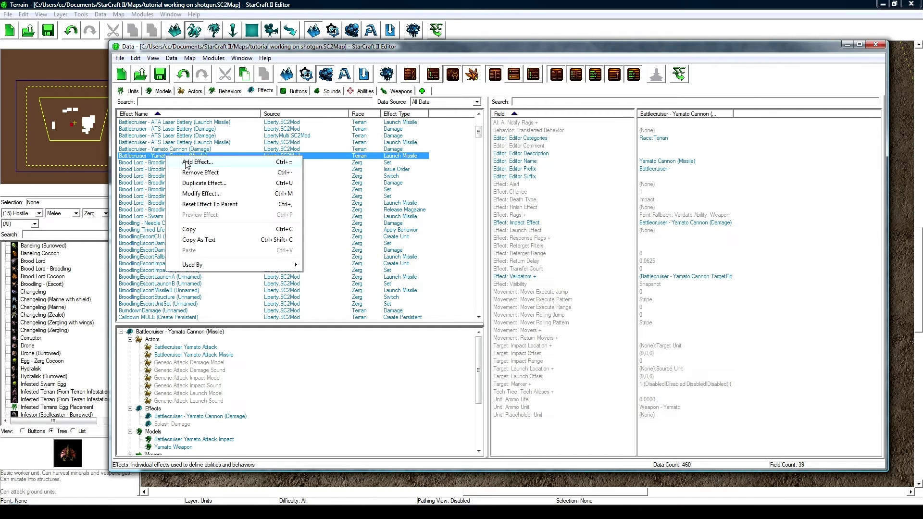
{"action": "left_click", "coordinate": [187, 163]}
{"action": "type", "text": "Shotgun Shells"}
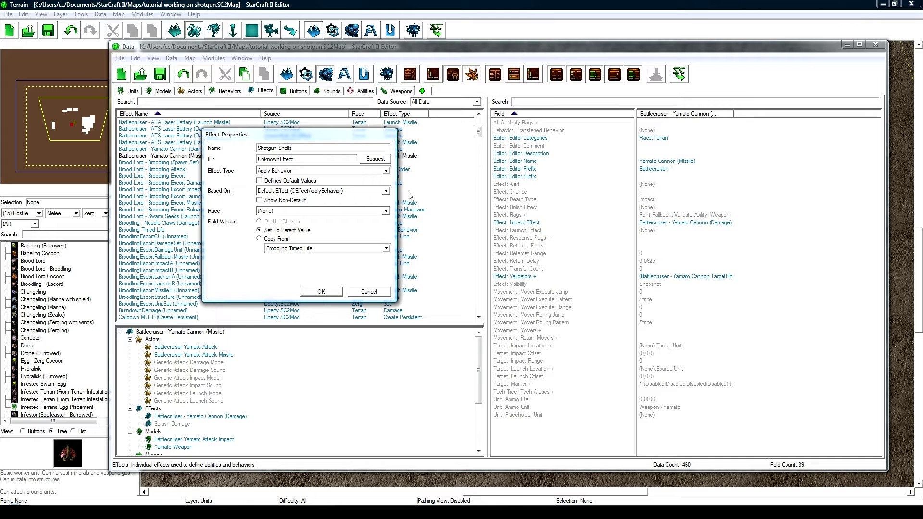
{"action": "left_click", "coordinate": [376, 159]}
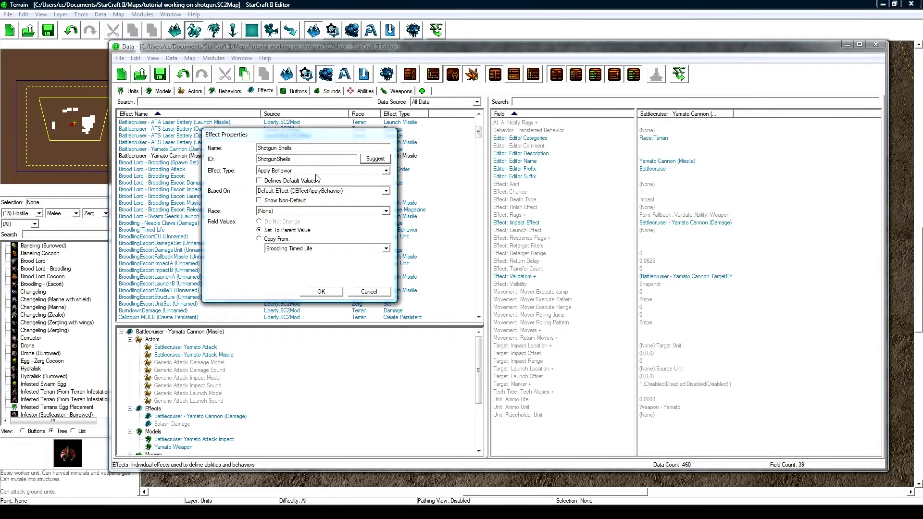
{"action": "left_click", "coordinate": [315, 171]}
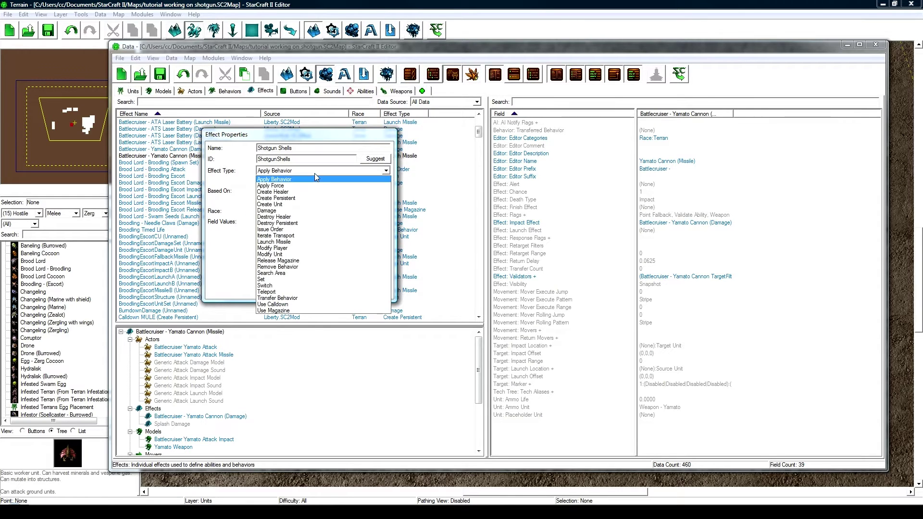
{"action": "left_click", "coordinate": [273, 280]}
{"action": "left_click", "coordinate": [313, 292]}
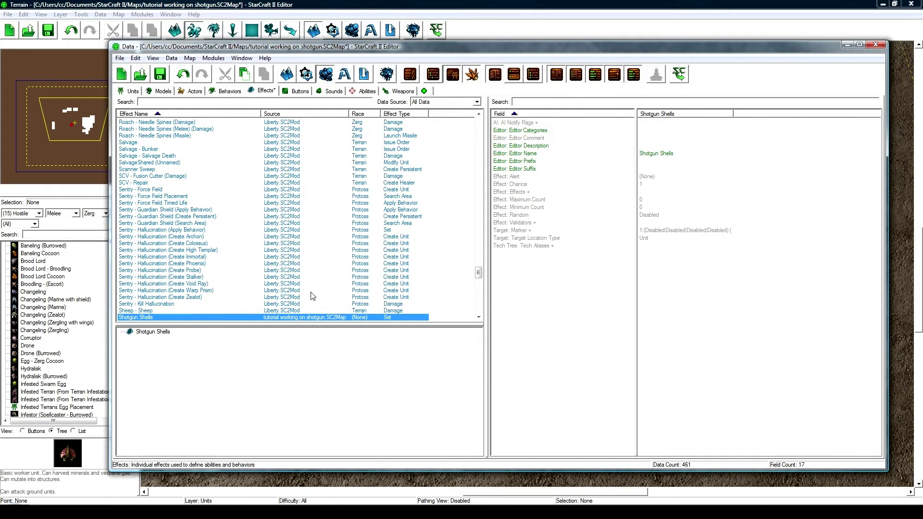
Step: Set both the Maximum Count and Minimum Count of the Shotgun Shells effect to 6
{"action": "double_click", "coordinate": [650, 198]}
{"action": "double_click", "coordinate": [648, 207]}
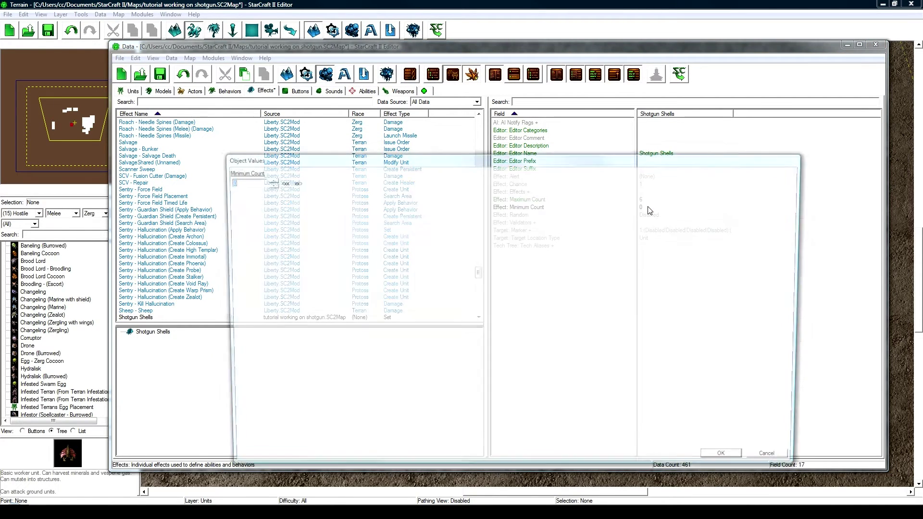
{"action": "type", "text": "6"}
{"action": "key", "text": "Return"}
{"action": "left_click", "coordinate": [655, 193]}
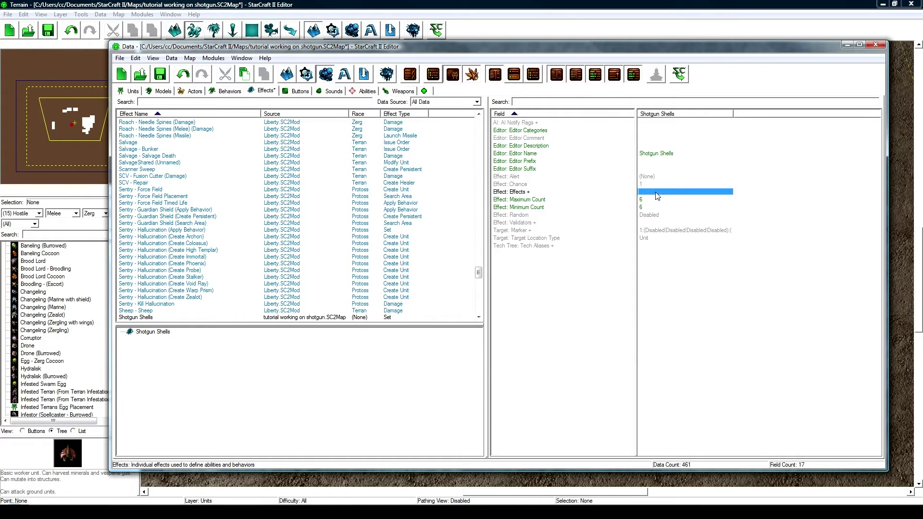
{"action": "left_click", "coordinate": [308, 318]}
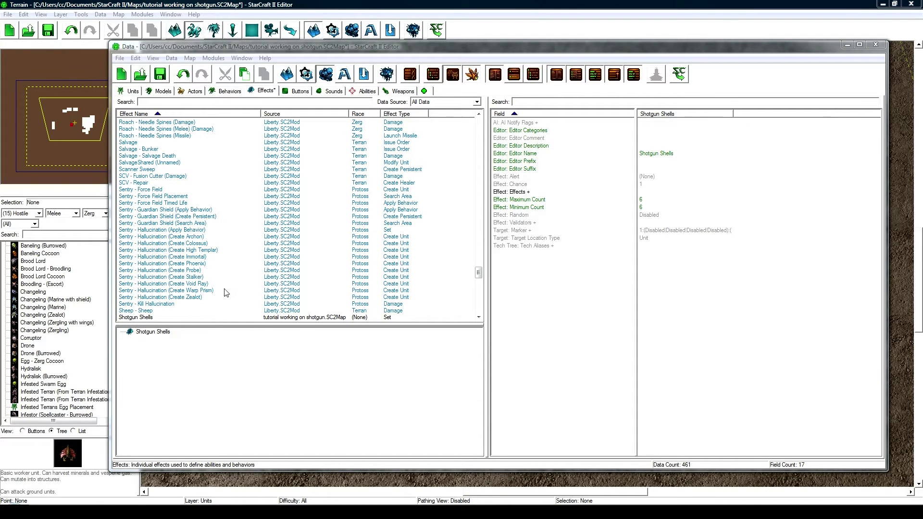
Step: Add a new effect named Shotgun Random Offset with the suggested ID ShotgunRandomOffset and the effect type Create Persistent
{"action": "left_click", "coordinate": [197, 317]}
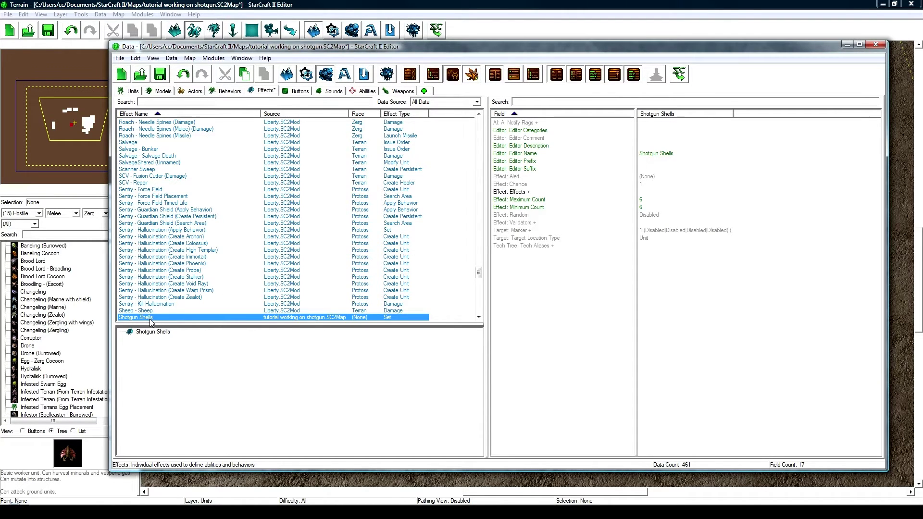
{"action": "right_click", "coordinate": [149, 319]}
{"action": "left_click", "coordinate": [181, 325]}
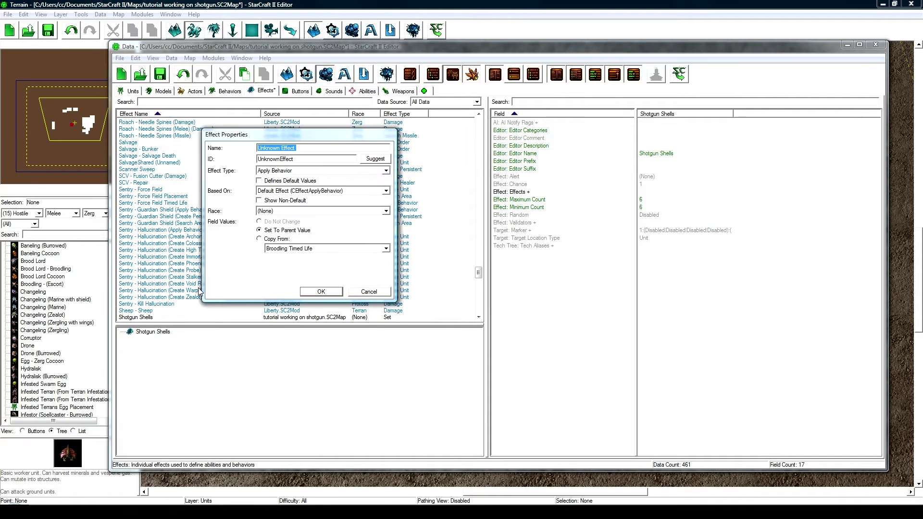
{"action": "type", "text": "Shotgun Random Offset"}
{"action": "left_click", "coordinate": [373, 159]}
{"action": "left_click", "coordinate": [315, 171]}
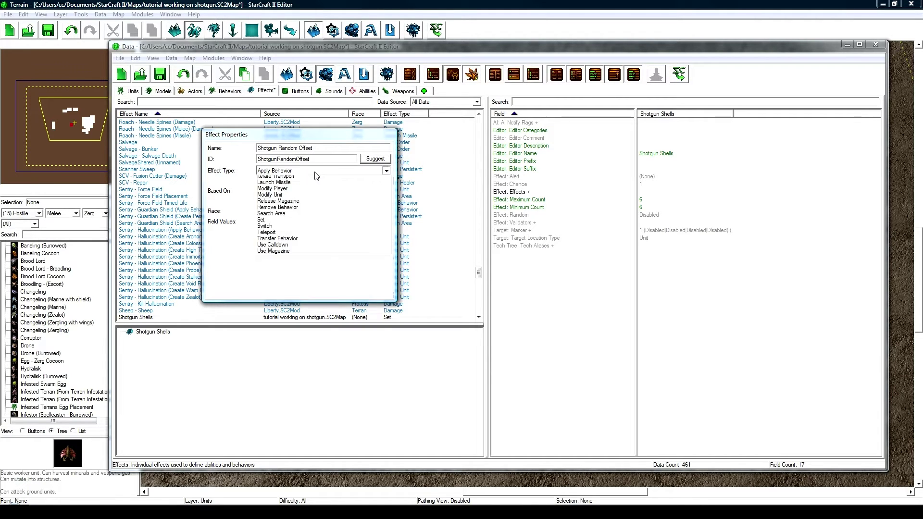
{"action": "left_click", "coordinate": [290, 199]}
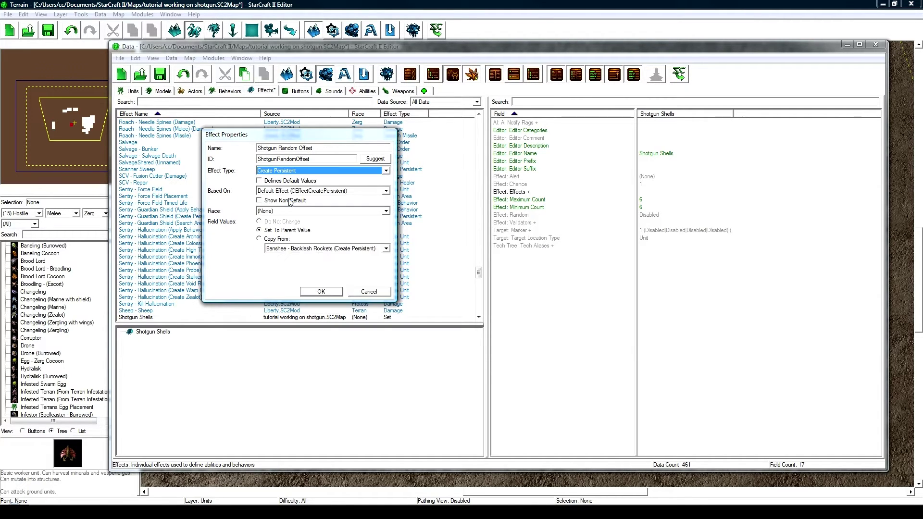
{"action": "left_click", "coordinate": [315, 292]}
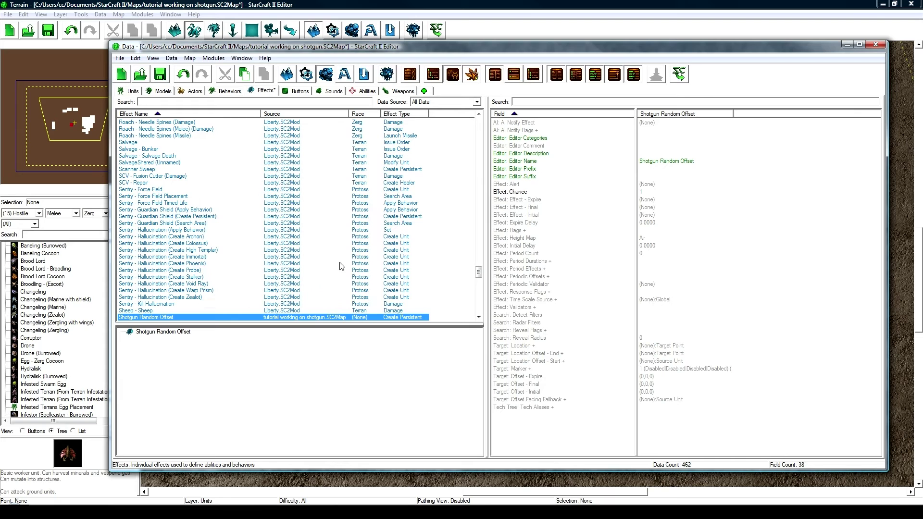
Step: Enable the Random Offset flag on the Shotgun Random Offset effect
{"action": "double_click", "coordinate": [657, 231]}
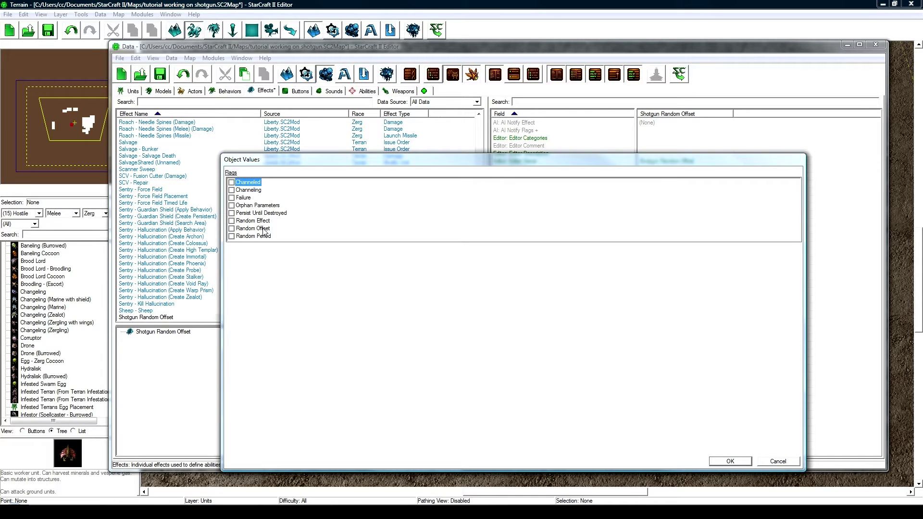
{"action": "left_click", "coordinate": [263, 229]}
{"action": "left_click", "coordinate": [231, 229]}
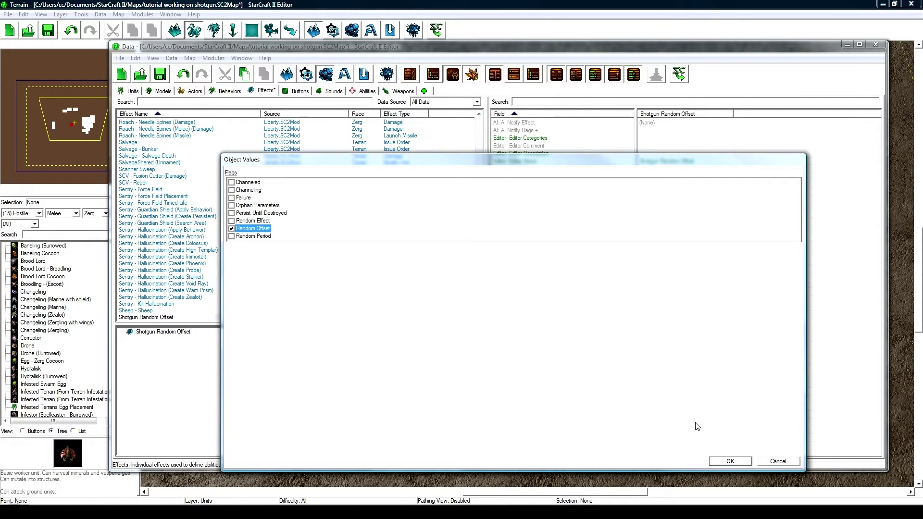
{"action": "left_click", "coordinate": [731, 463]}
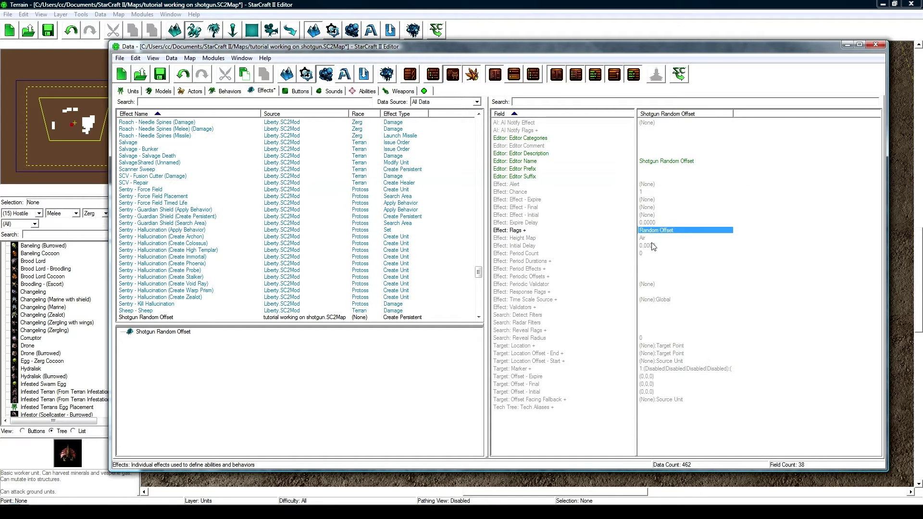
Step: Set the effect's Period Count to 1 and add a Period Durations value of 0.0
{"action": "double_click", "coordinate": [646, 254]}
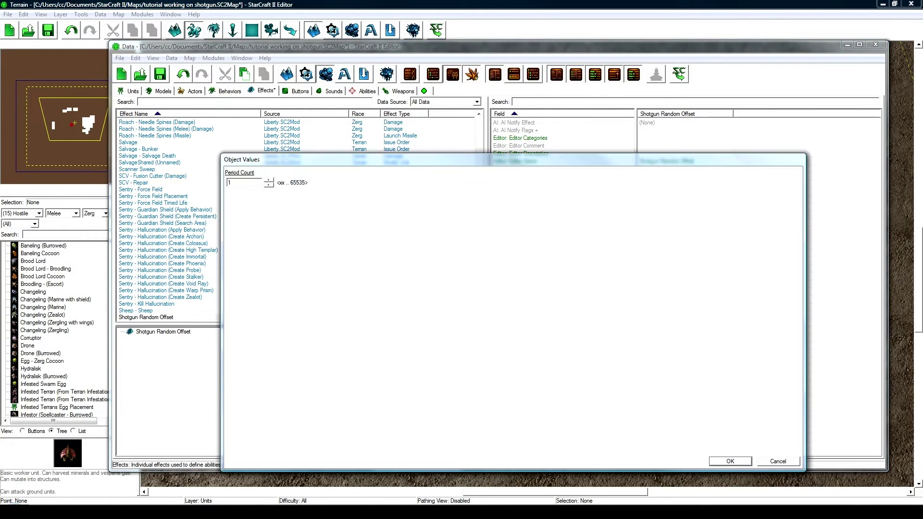
{"action": "key", "text": "Escape"}
{"action": "double_click", "coordinate": [646, 260]}
{"action": "right_click", "coordinate": [382, 210]}
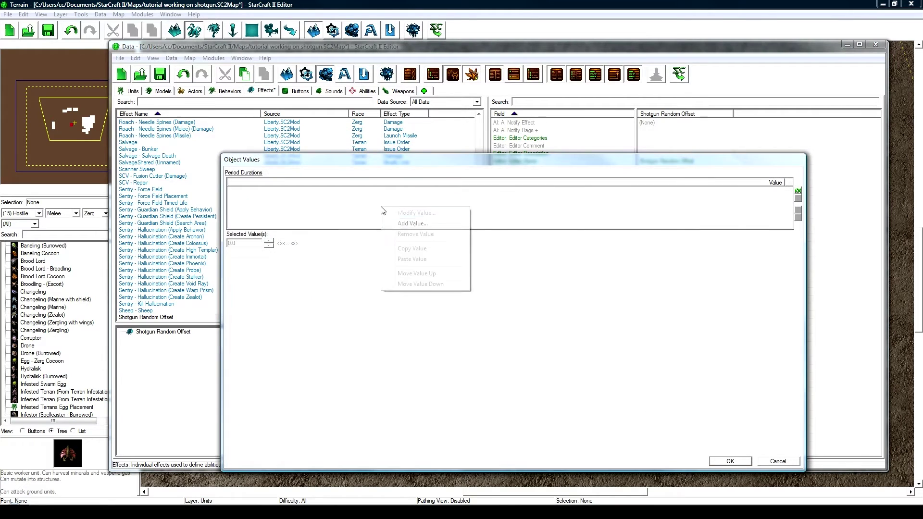
{"action": "left_click", "coordinate": [411, 223]}
{"action": "left_click", "coordinate": [534, 347]}
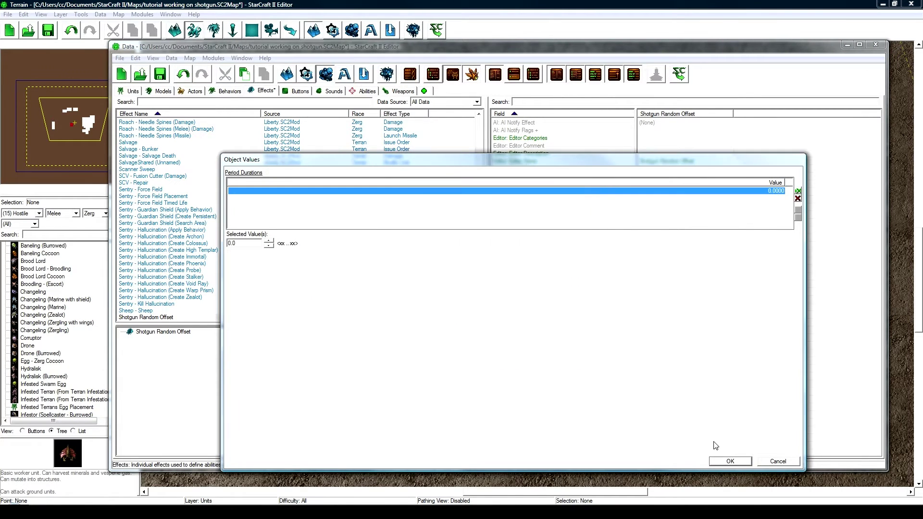
{"action": "left_click", "coordinate": [720, 461]}
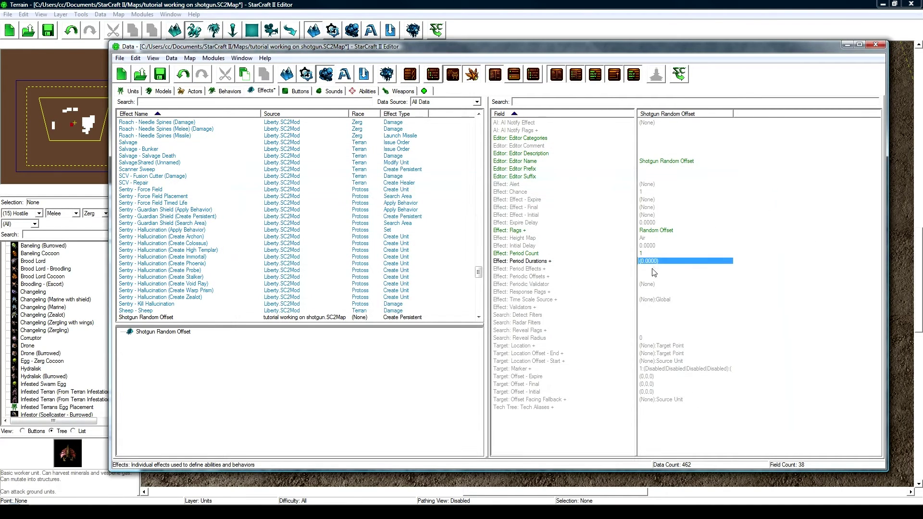
Step: Add a first Periodic Offsets value of 0, 0, 0 to the Shotgun Random Offset effect
{"action": "left_click", "coordinate": [653, 270]}
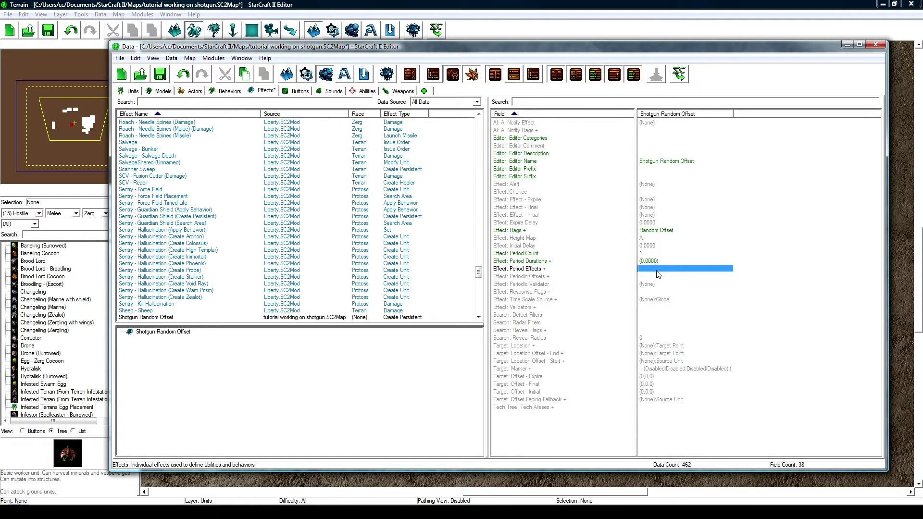
{"action": "left_click", "coordinate": [657, 277]}
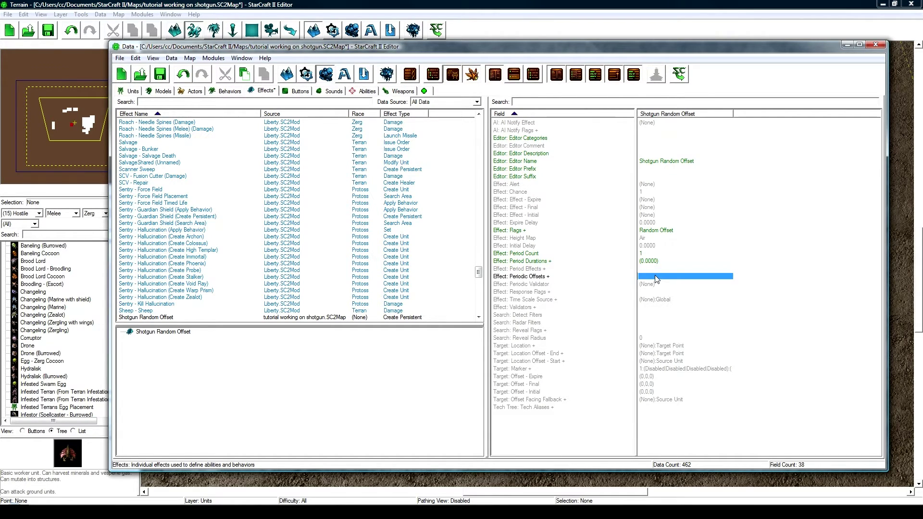
{"action": "double_click", "coordinate": [656, 278]}
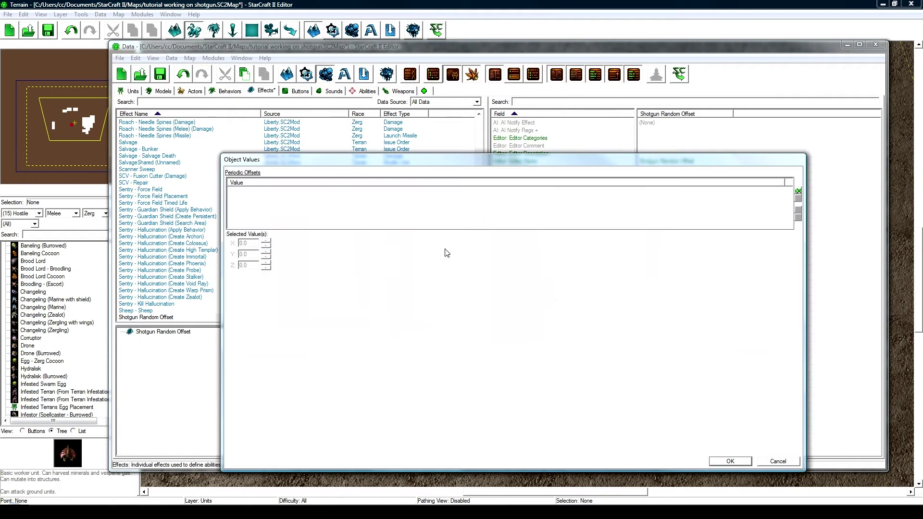
{"action": "right_click", "coordinate": [268, 201]}
{"action": "left_click", "coordinate": [294, 218]}
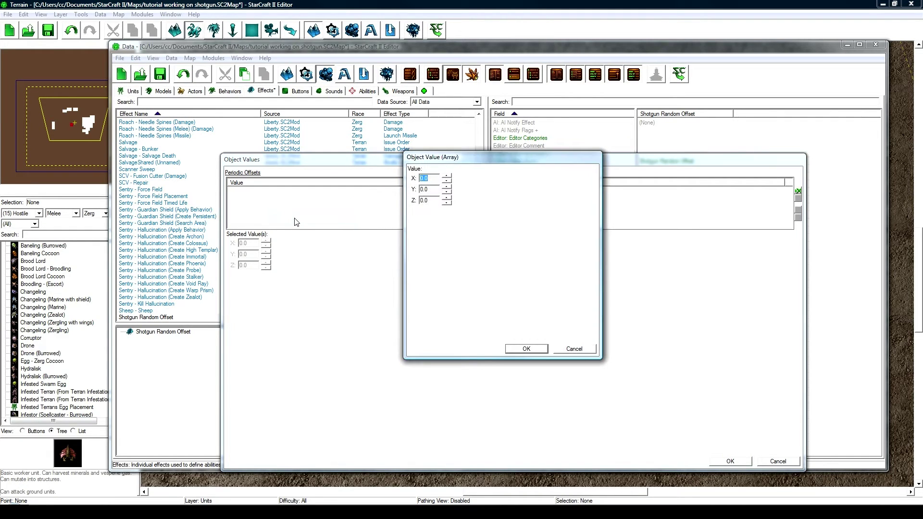
{"action": "key", "text": "Return"}
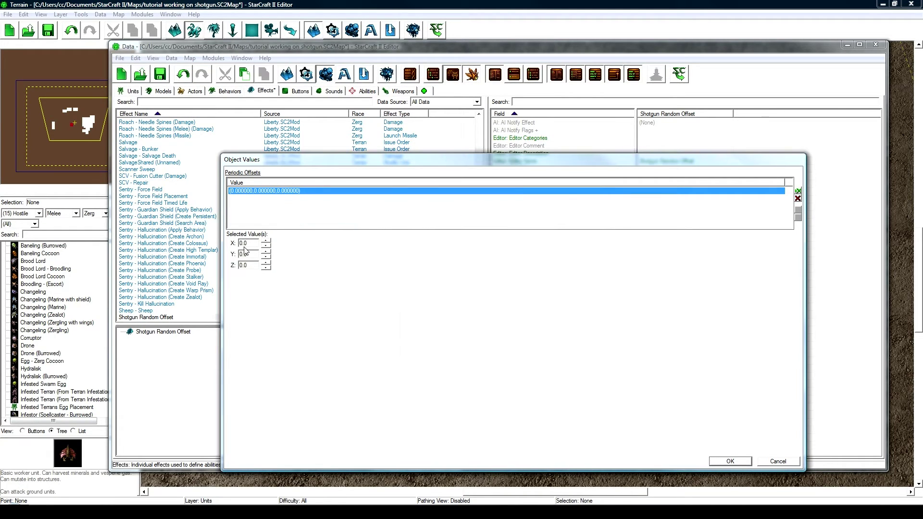
Step: Add a second periodic offset of 0, 0, 0 and set the first entry to X 2 and Y 2
{"action": "right_click", "coordinate": [277, 199]}
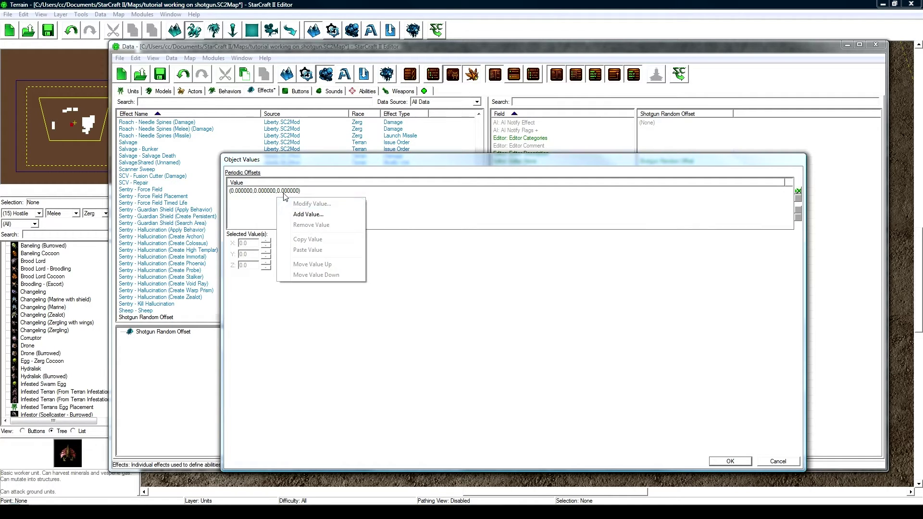
{"action": "left_click", "coordinate": [288, 215]}
{"action": "key", "text": "Tab"}
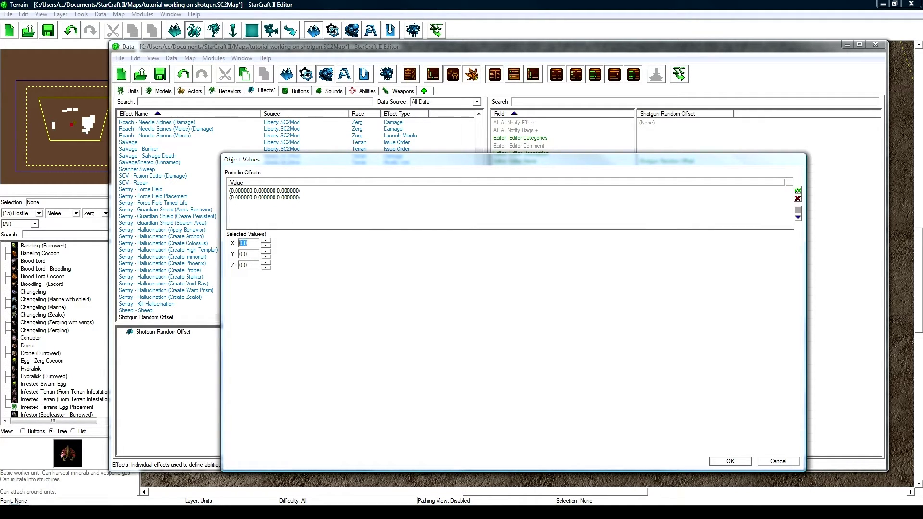
{"action": "type", "text": "2"}
{"action": "key", "text": "Tab"}
{"action": "type", "text": "2"}
Step: Duplicate the 2, 2 offset and set the first entry to X -2 and Y -2
{"action": "left_click", "coordinate": [278, 193]}
{"action": "key", "text": "Tab"}
{"action": "type", "text": "-2"}
{"action": "key", "text": "Tab"}
{"action": "type", "text": "-2"}
Step: Duplicate the -2, -2 offset and set the first entry's Y to 2
{"action": "left_click", "coordinate": [278, 191]}
{"action": "key", "text": "ctrl+c"}
{"action": "key", "text": "ctrl+v"}
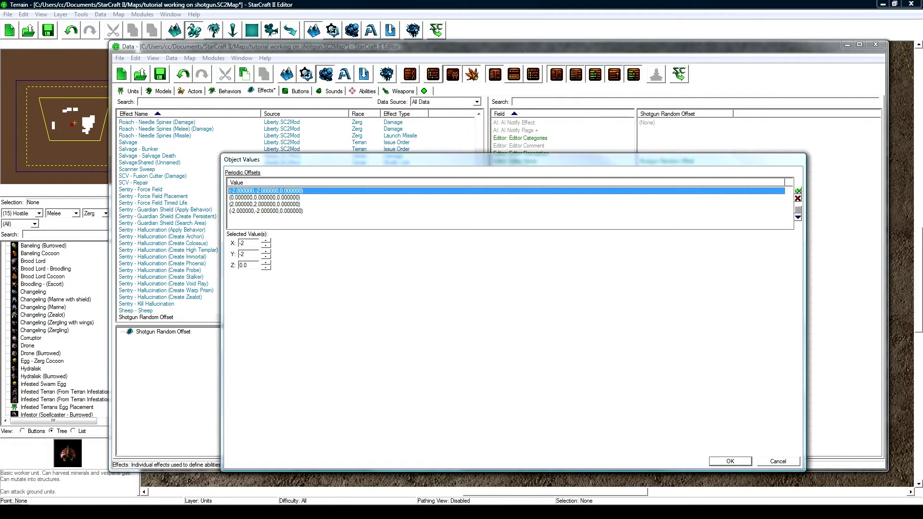
{"action": "left_click_drag", "start_coordinate": [247, 243], "coordinate": [238, 244]}
{"action": "key", "text": "Tab"}
{"action": "type", "text": "2"}
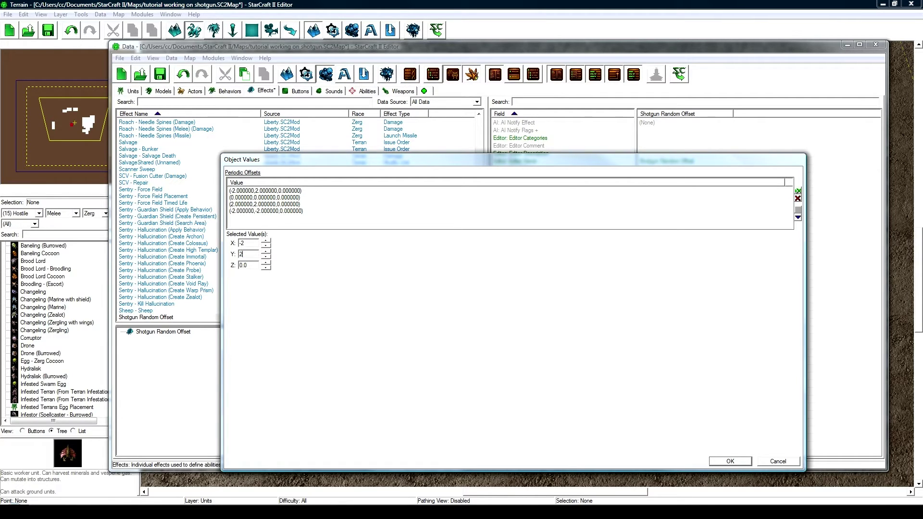
Step: Duplicate the -2, 2 offset and set the first entry to X 2 and Y -2
{"action": "left_click", "coordinate": [267, 191]}
{"action": "key", "text": "ctrl+c"}
{"action": "key", "text": "ctrl+v"}
{"action": "left_click_drag", "start_coordinate": [253, 243], "coordinate": [240, 244]}
{"action": "type", "text": "2"}
{"action": "key", "text": "Tab"}
{"action": "type", "text": "-2"}
Step: Duplicate the 2, -2 offset and set the first entry to X 1 and Y 1
{"action": "left_click", "coordinate": [282, 191]}
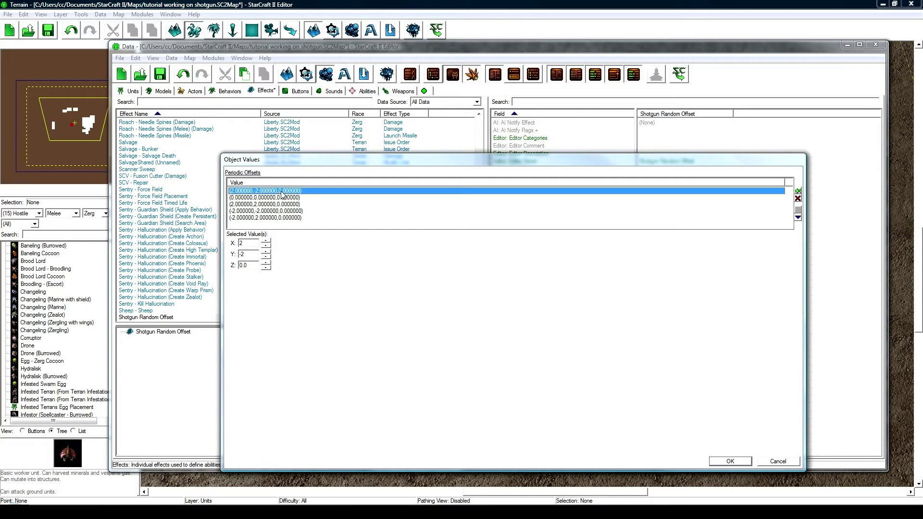
{"action": "key", "text": "ctrl+c"}
{"action": "key", "text": "ctrl+v"}
{"action": "left_click_drag", "start_coordinate": [253, 244], "coordinate": [239, 244]}
{"action": "type", "text": "1"}
{"action": "key", "text": "Tab"}
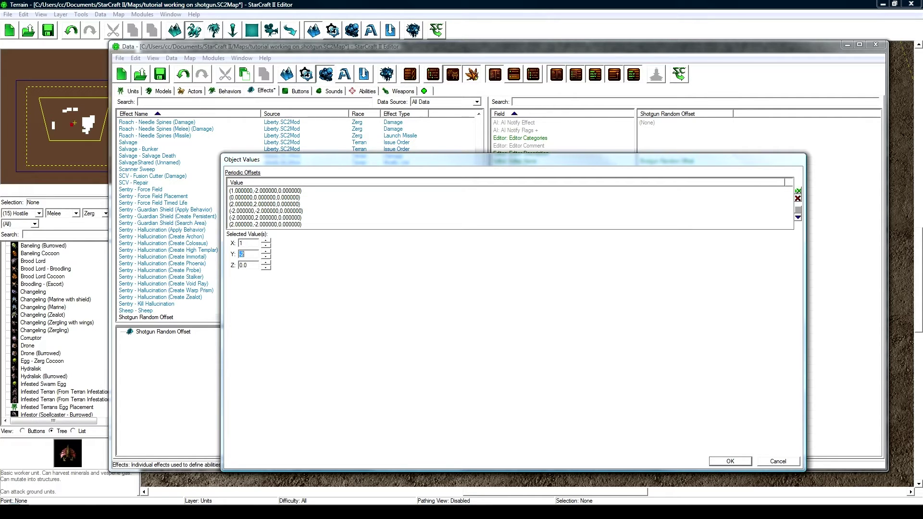
{"action": "type", "text": "1"}
Step: Duplicate the 1, 1 offset and set the first entry to X -1 and Y -1
{"action": "left_click", "coordinate": [263, 192]}
{"action": "key", "text": "ctrl+c"}
{"action": "key", "text": "ctrl+v"}
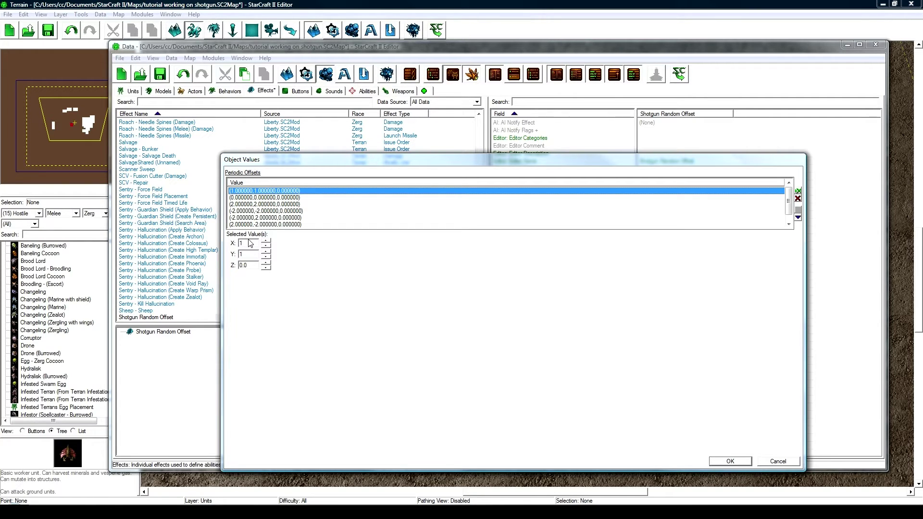
{"action": "type", "text": "-1"}
{"action": "key", "text": "Tab"}
{"action": "type", "text": "-1"}
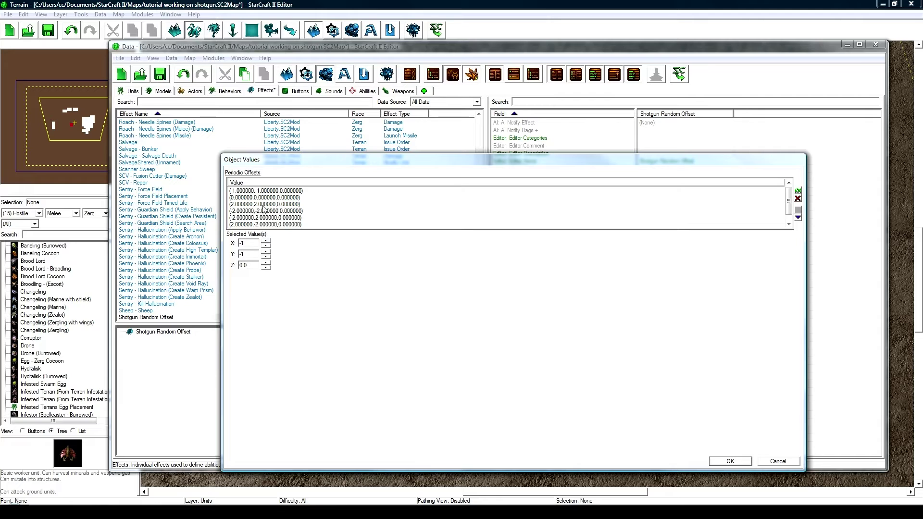
Step: Duplicate the -1, -1 offset and set the first entry to X -1 and Y 2
{"action": "left_click", "coordinate": [271, 194]}
{"action": "key", "text": "Tab"}
{"action": "left_click", "coordinate": [278, 198]}
{"action": "scroll", "coordinate": [277, 198], "scroll_direction": "down", "scroll_amount": 1}
{"action": "scroll", "coordinate": [277, 197], "scroll_direction": "up", "scroll_amount": 1}
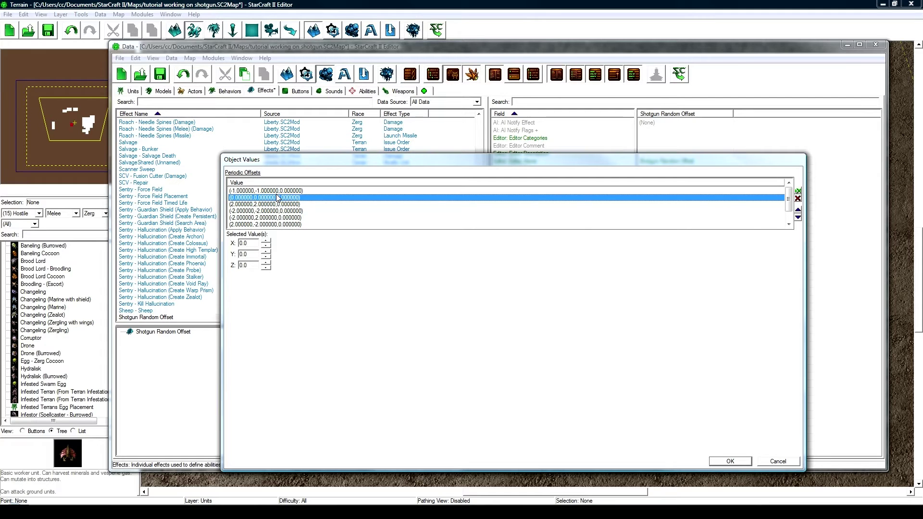
{"action": "left_click", "coordinate": [277, 192]}
{"action": "key", "text": "Tab"}
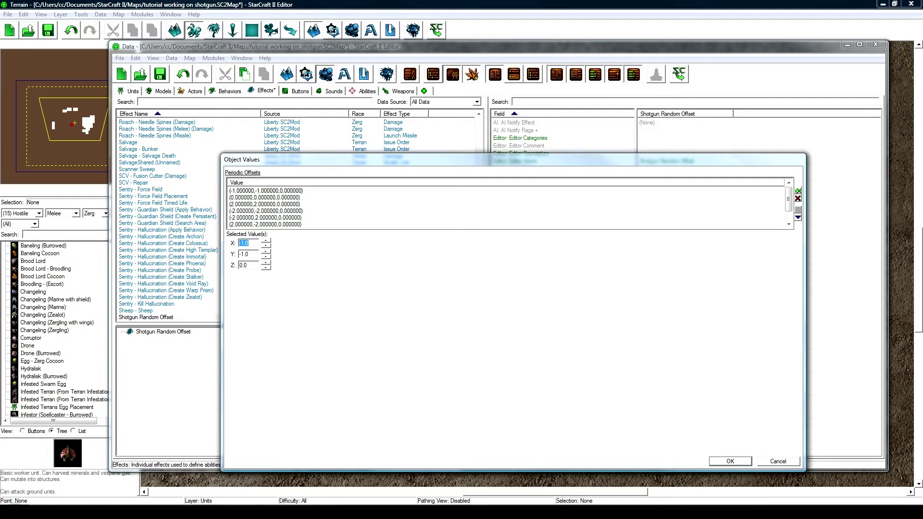
{"action": "type", "text": "-1"}
{"action": "key", "text": "Tab"}
{"action": "type", "text": "2"}
Step: Duplicate the -1, 2 offset and set the first entry to X 2 and Y 0.5
{"action": "left_click", "coordinate": [269, 191]}
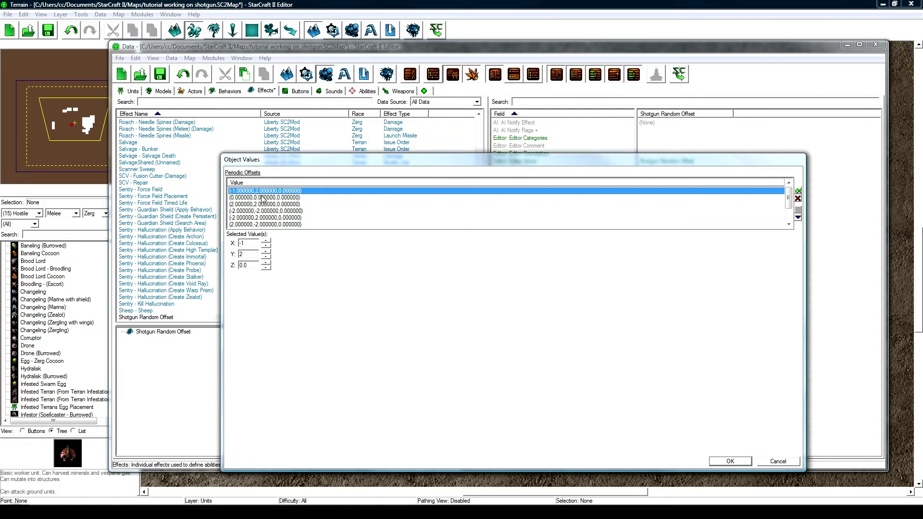
{"action": "key", "text": "Tab"}
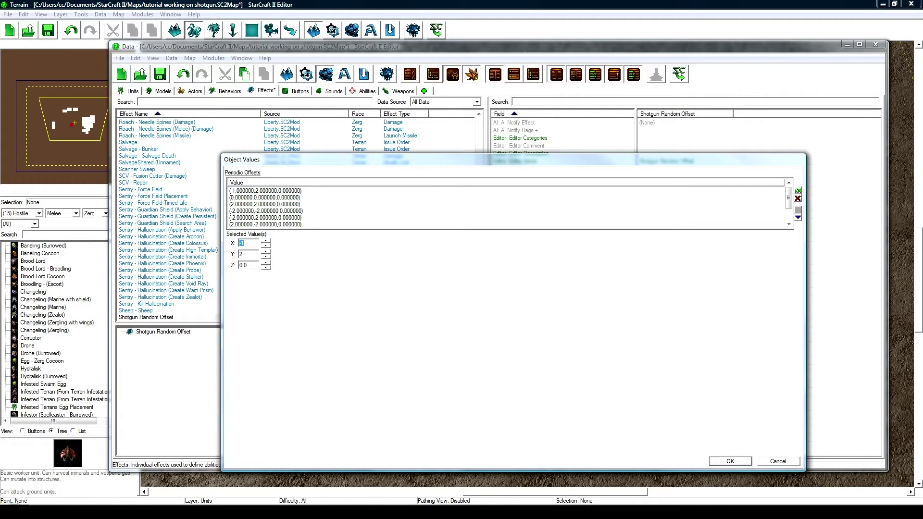
{"action": "type", "text": "2"}
Step: Duplicate the 2, 0.5 offset, set the first entry to X 0.3 and Y -1.1, and review the offset list
{"action": "left_click", "coordinate": [265, 191]}
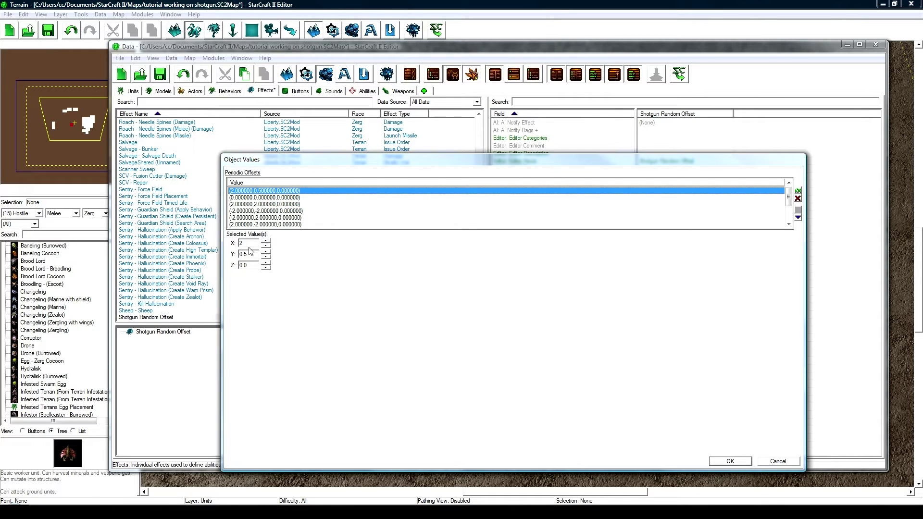
{"action": "key", "text": "Tab"}
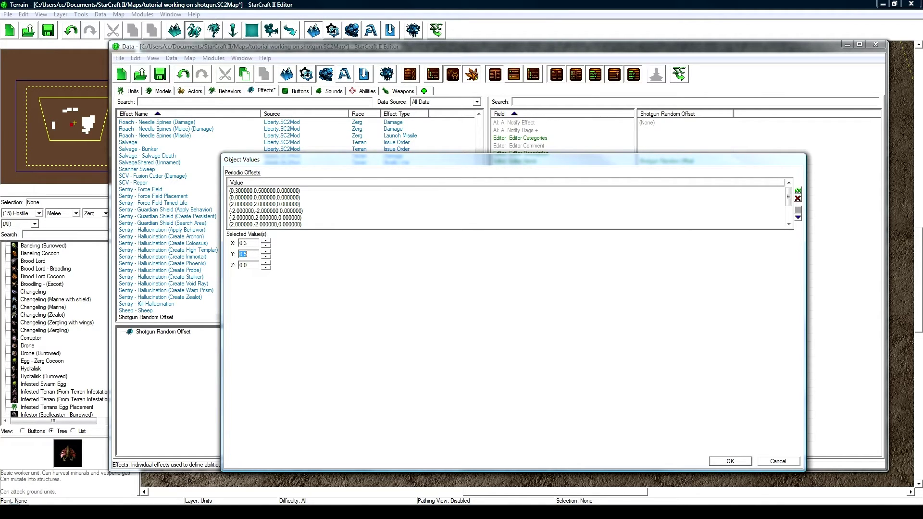
{"action": "type", "text": "-1.1"}
{"action": "left_click", "coordinate": [298, 192]}
{"action": "scroll", "coordinate": [272, 195], "scroll_direction": "down", "scroll_amount": 1}
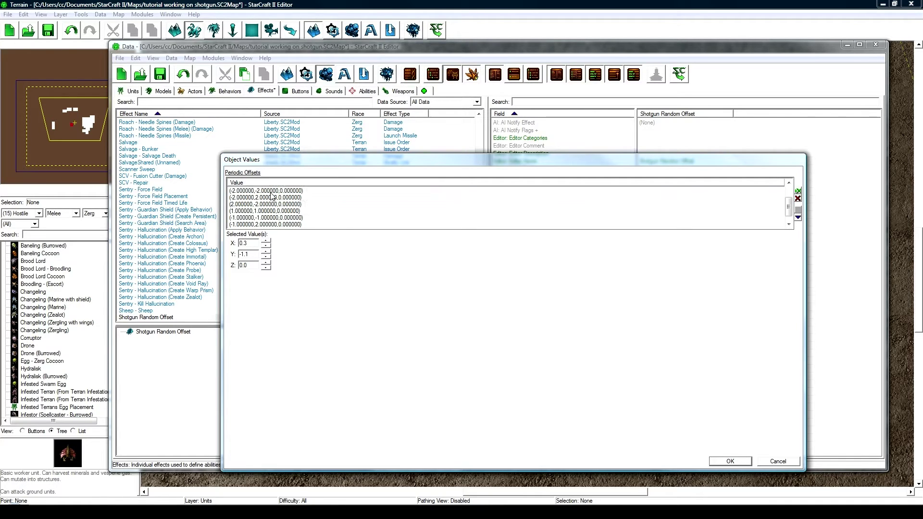
{"action": "scroll", "coordinate": [275, 205], "scroll_direction": "up", "scroll_amount": 1}
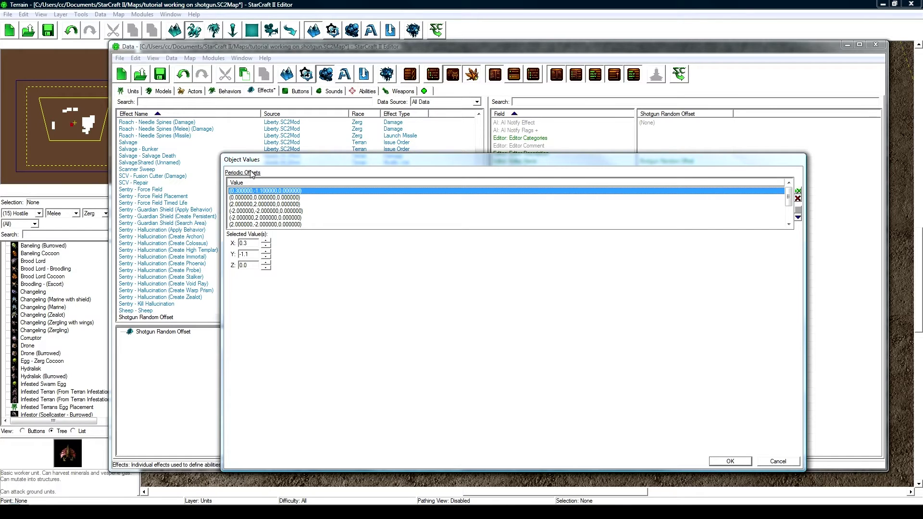
{"action": "scroll", "coordinate": [257, 195], "scroll_direction": "down", "scroll_amount": 2}
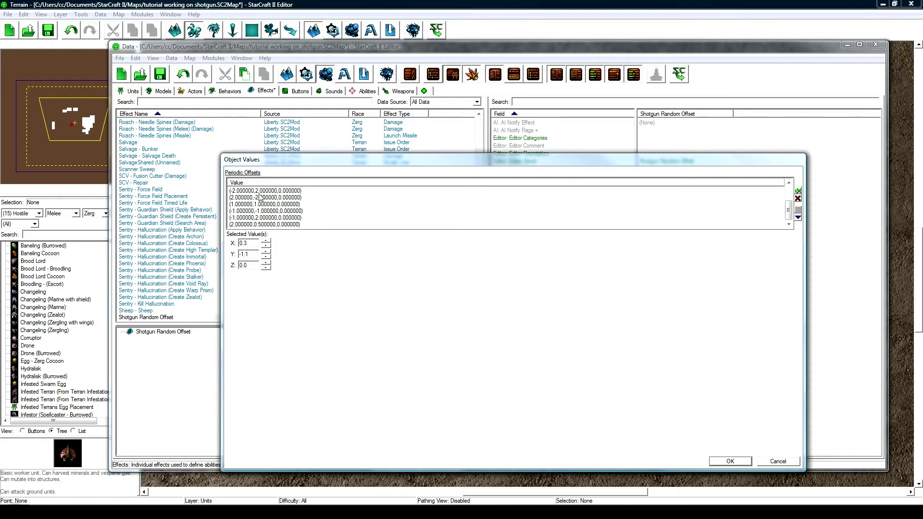
{"action": "scroll", "coordinate": [262, 201], "scroll_direction": "up", "scroll_amount": 2}
{"action": "scroll", "coordinate": [275, 191], "scroll_direction": "up", "scroll_amount": 2}
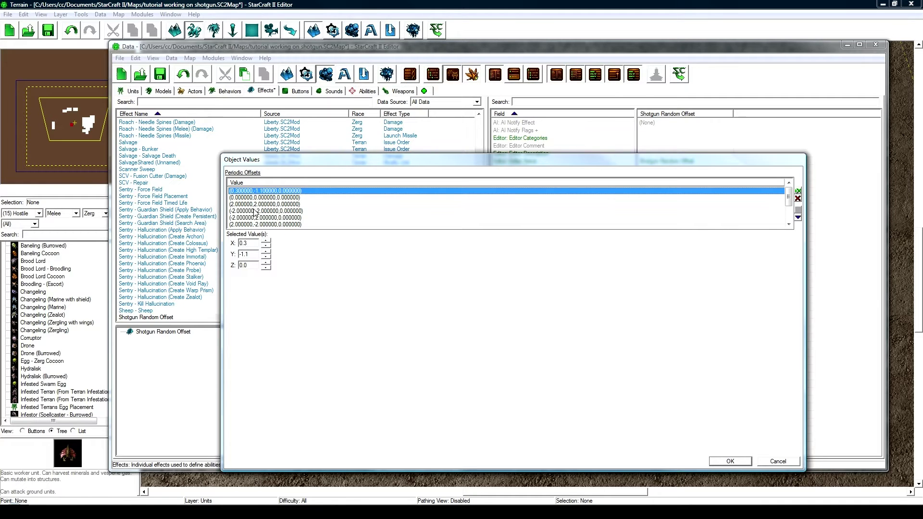
Step: Duplicate the 0.3, -1.1 offset, set the first entry to X -1 and Y 0, and accept the Periodic Offsets list
{"action": "left_click", "coordinate": [248, 243]}
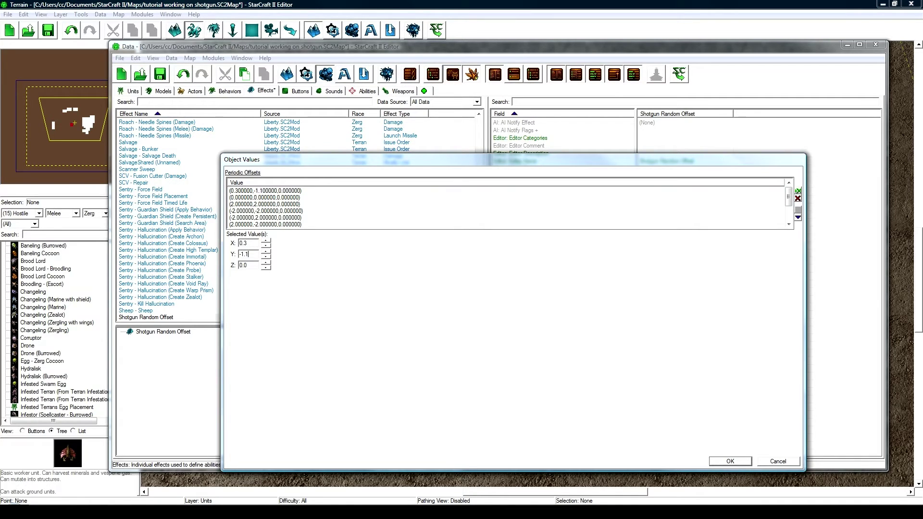
{"action": "left_click", "coordinate": [270, 191]}
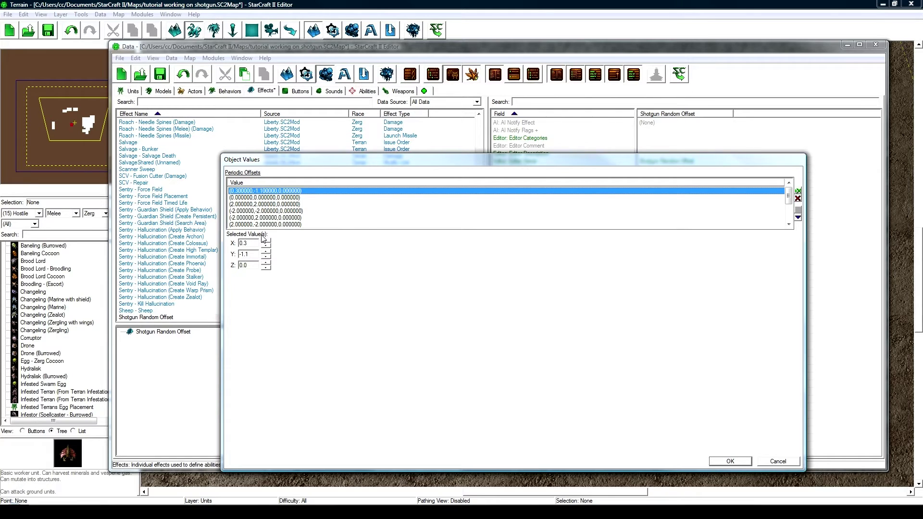
{"action": "left_click", "coordinate": [246, 243]}
{"action": "type", "text": "-1."}
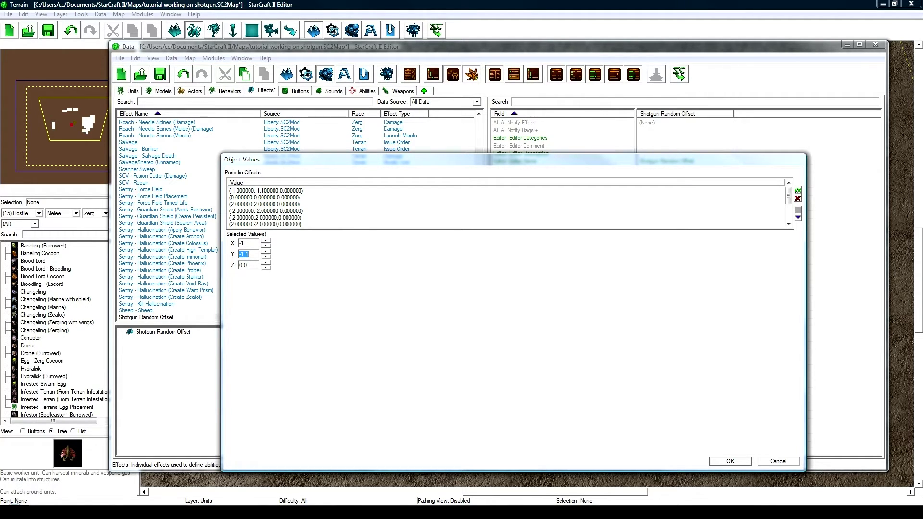
{"action": "type", "text": "0"}
{"action": "left_click", "coordinate": [293, 192]}
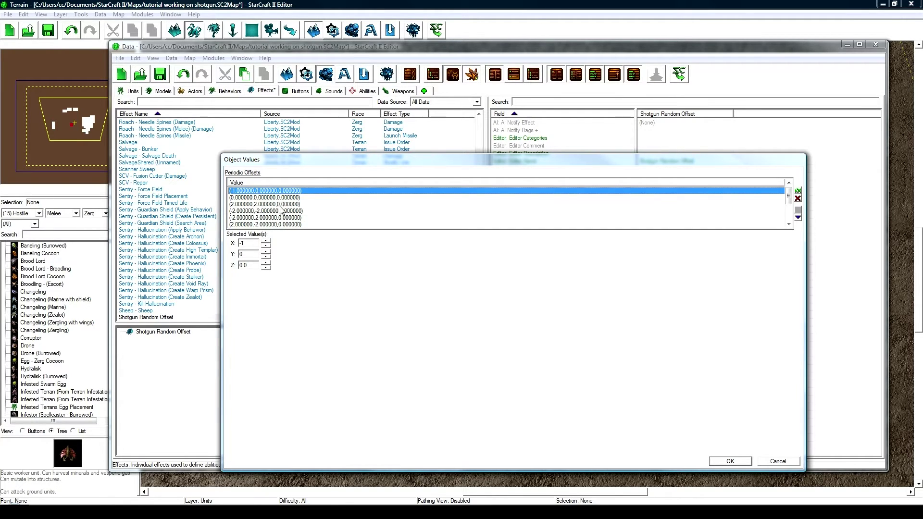
{"action": "scroll", "coordinate": [283, 207], "scroll_direction": "down", "scroll_amount": 2}
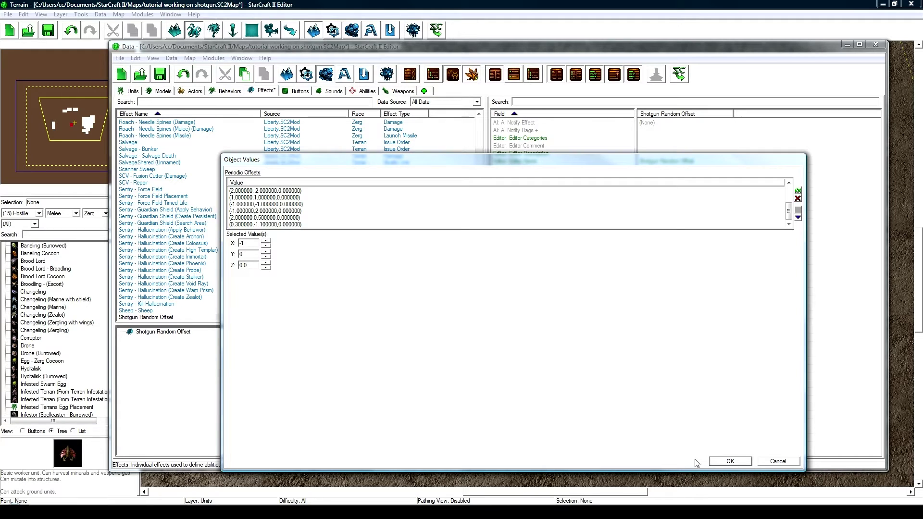
{"action": "scroll", "coordinate": [287, 206], "scroll_direction": "up", "scroll_amount": 2}
{"action": "scroll", "coordinate": [287, 206], "scroll_direction": "down", "scroll_amount": 2}
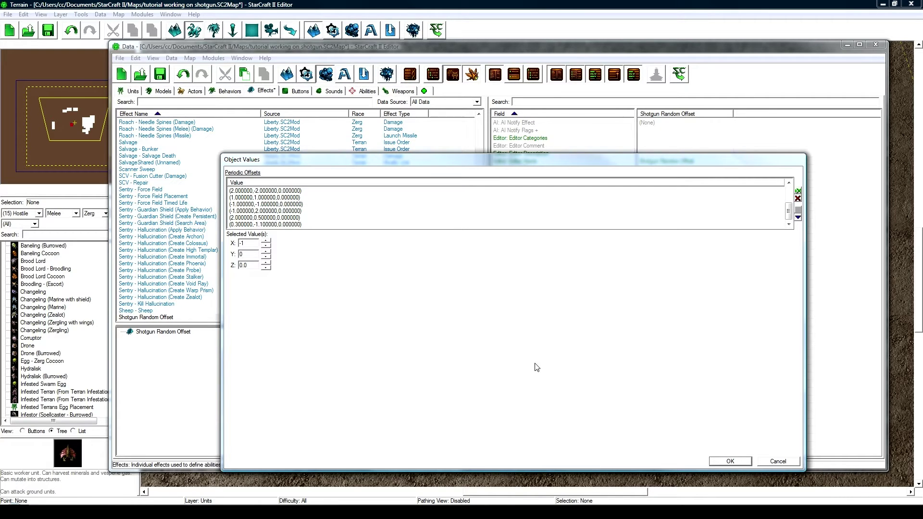
{"action": "left_click", "coordinate": [730, 461]}
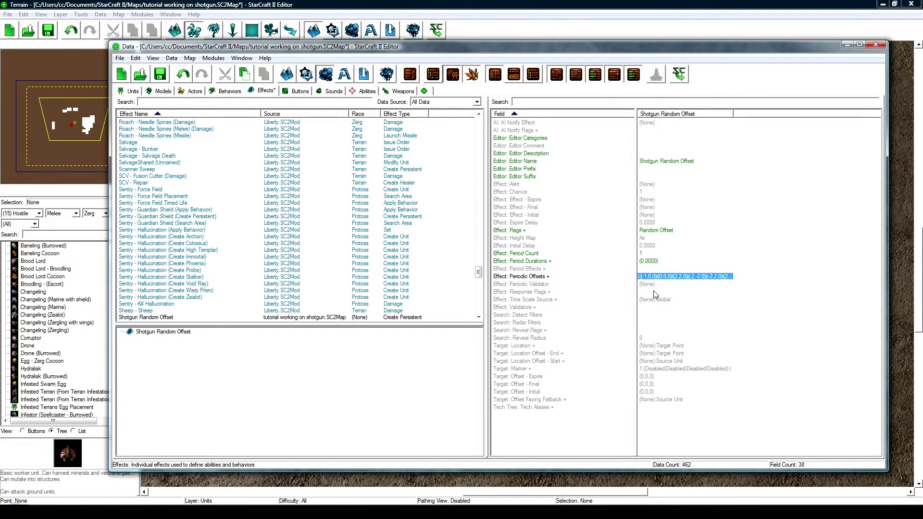
Step: Enable the Acquire and Flee response flags on the Shotgun Random Offset effect
{"action": "double_click", "coordinate": [654, 292]}
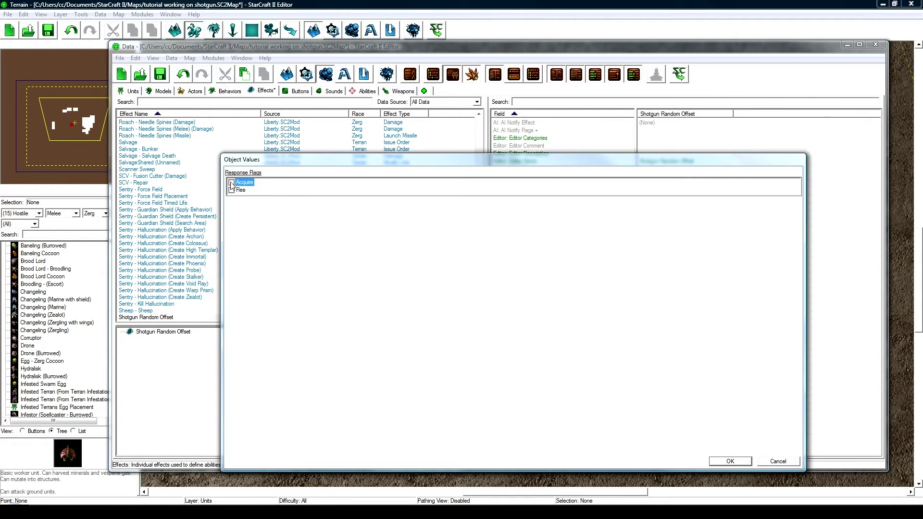
{"action": "left_click", "coordinate": [231, 183]}
{"action": "left_click", "coordinate": [230, 191]}
{"action": "left_click", "coordinate": [739, 463]}
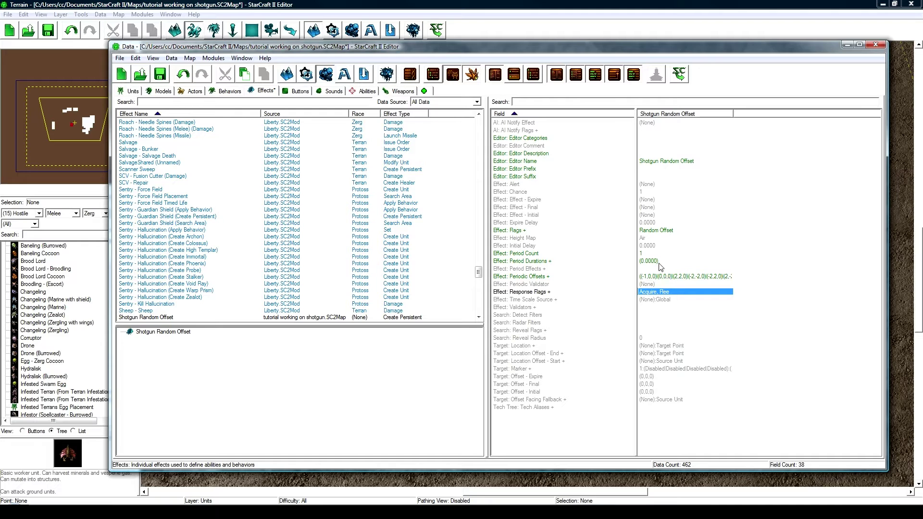
Step: Add Shotgun Random Offset as a value in the Effects field of the Shotgun Shells set effect
{"action": "scroll", "coordinate": [192, 317], "scroll_direction": "down", "scroll_amount": 2}
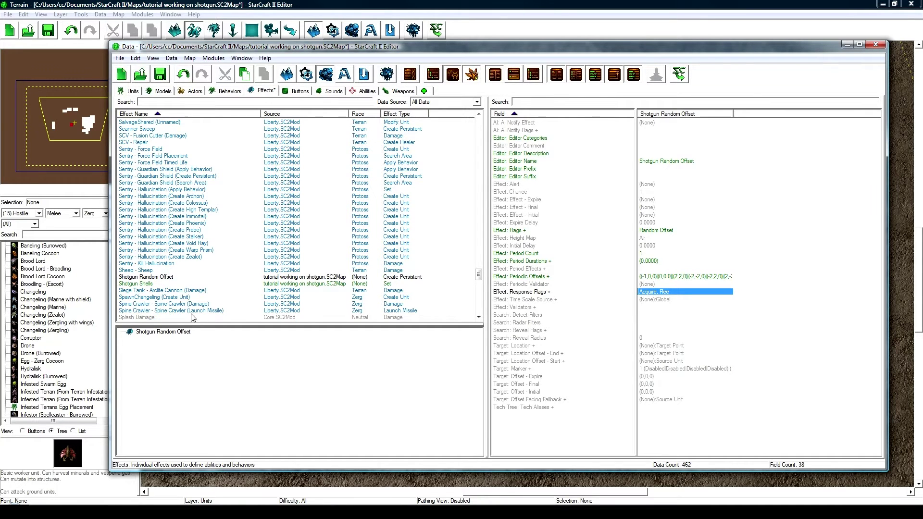
{"action": "left_click", "coordinate": [163, 285]}
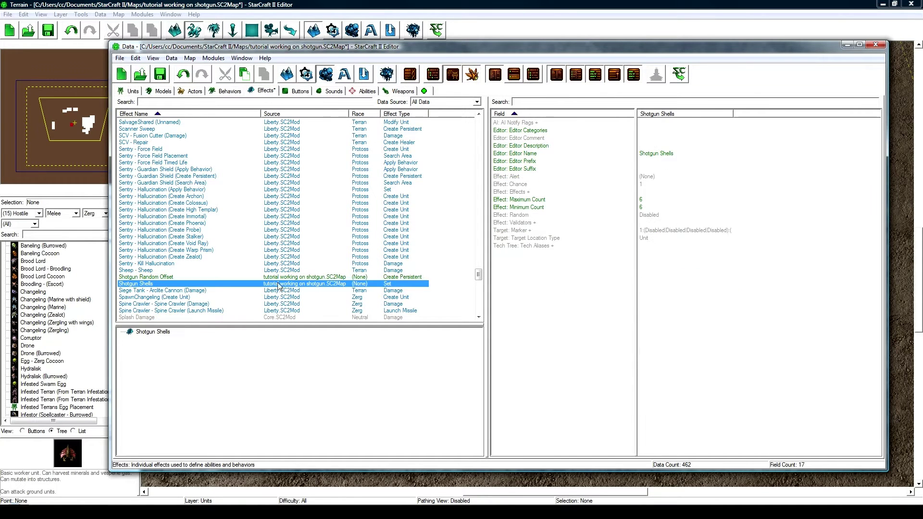
{"action": "left_click", "coordinate": [648, 194]}
{"action": "double_click", "coordinate": [648, 193]}
{"action": "right_click", "coordinate": [329, 210]}
{"action": "left_click", "coordinate": [367, 222]}
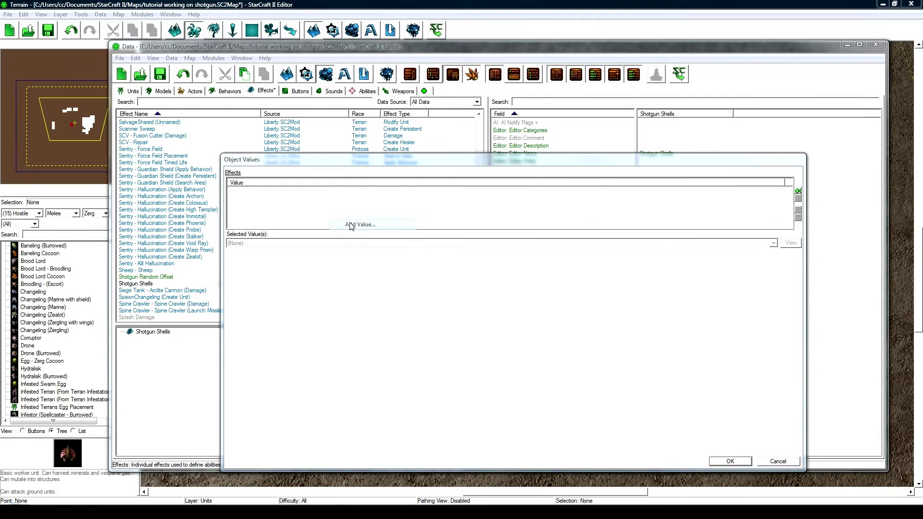
{"action": "type", "text": "sho"}
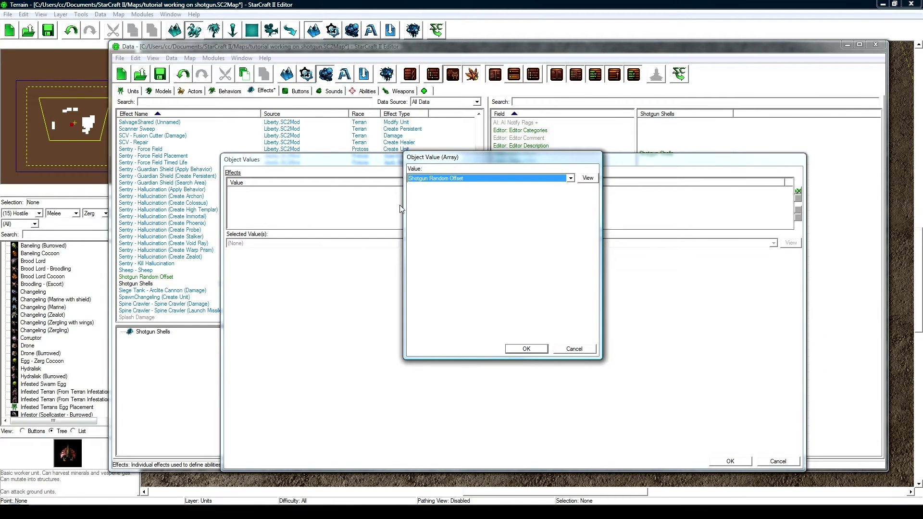
{"action": "left_click", "coordinate": [525, 349]}
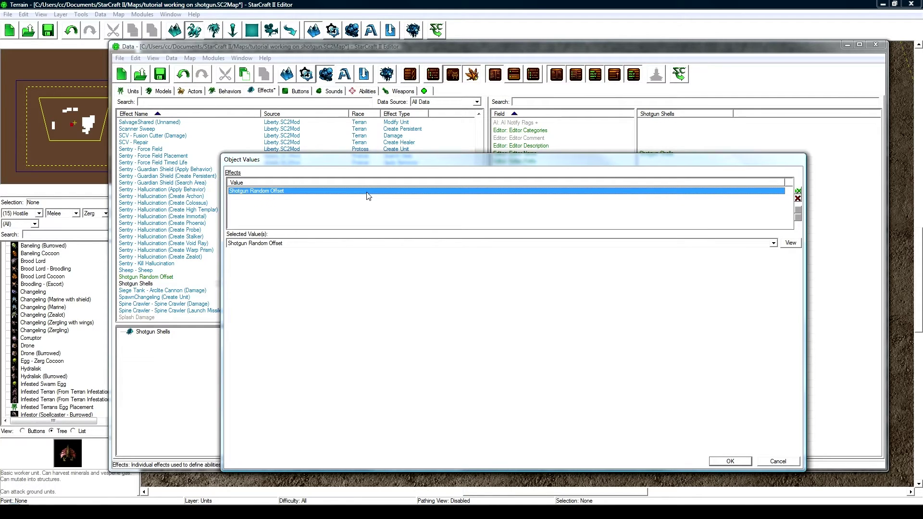
Step: Paste five more copies of the Shotgun Random Offset value and accept the Shotgun Shells effects list
{"action": "key", "text": "ctrl+v"}
{"action": "key", "text": "ctrl+v"}
{"action": "key", "text": "ctrl+v"}
{"action": "key", "text": "ctrl+v"}
{"action": "key", "text": "ctrl+v"}
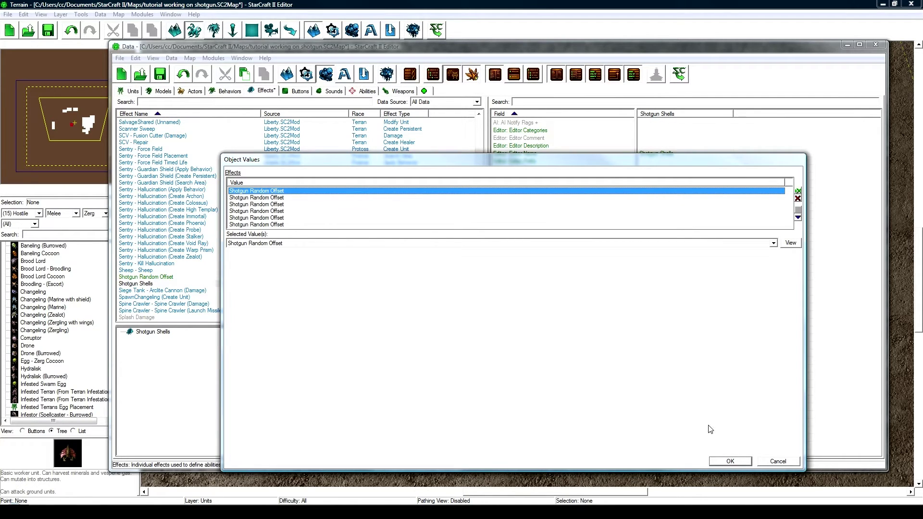
{"action": "left_click", "coordinate": [729, 461]}
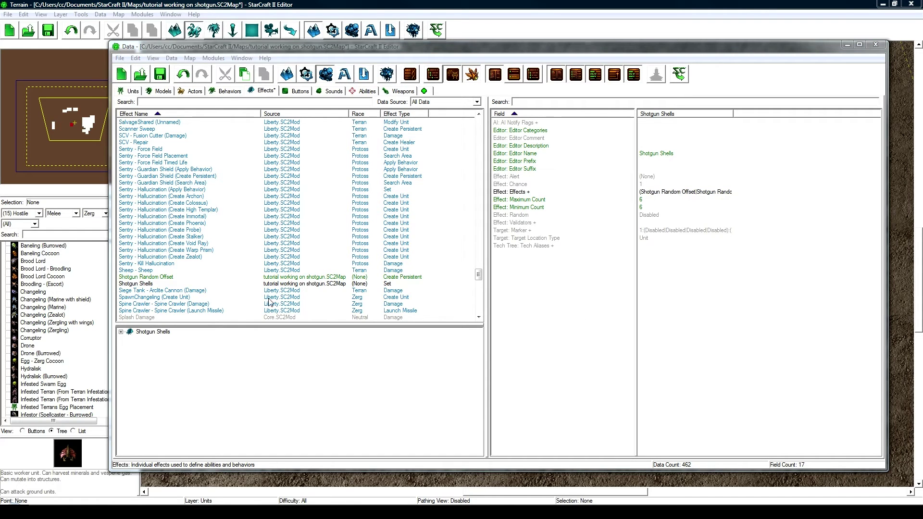
Step: Review the Effects field of Shotgun Shells and the target location fields of Shotgun Random Offset
{"action": "left_click", "coordinate": [177, 284]}
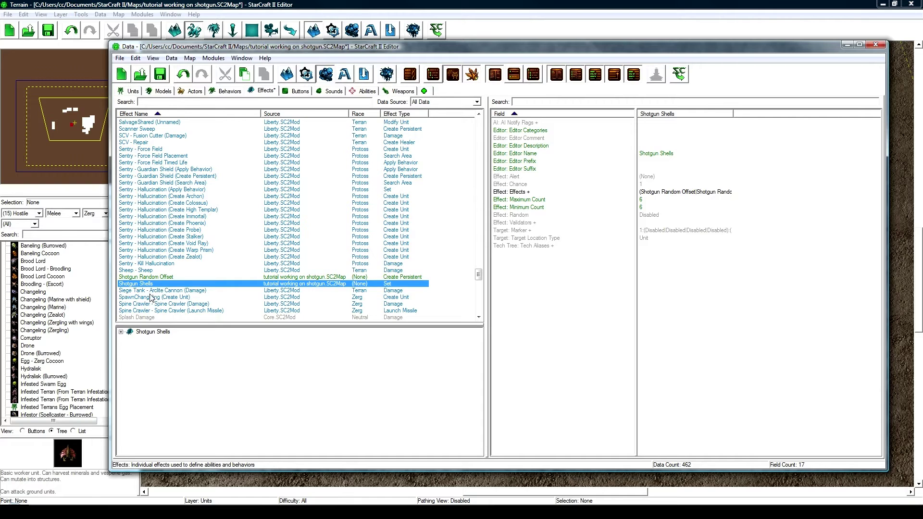
{"action": "left_click", "coordinate": [150, 297]}
{"action": "left_click", "coordinate": [156, 285]}
{"action": "left_click", "coordinate": [665, 192]}
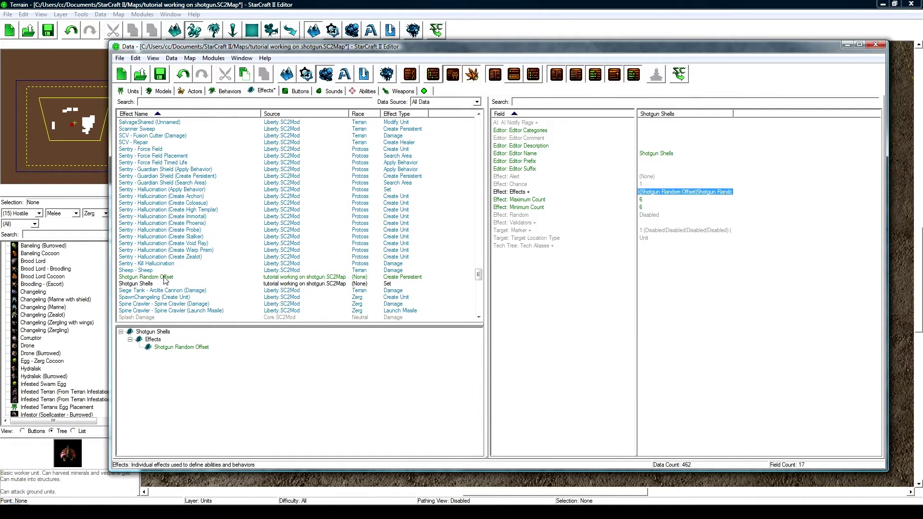
{"action": "left_click", "coordinate": [164, 277]}
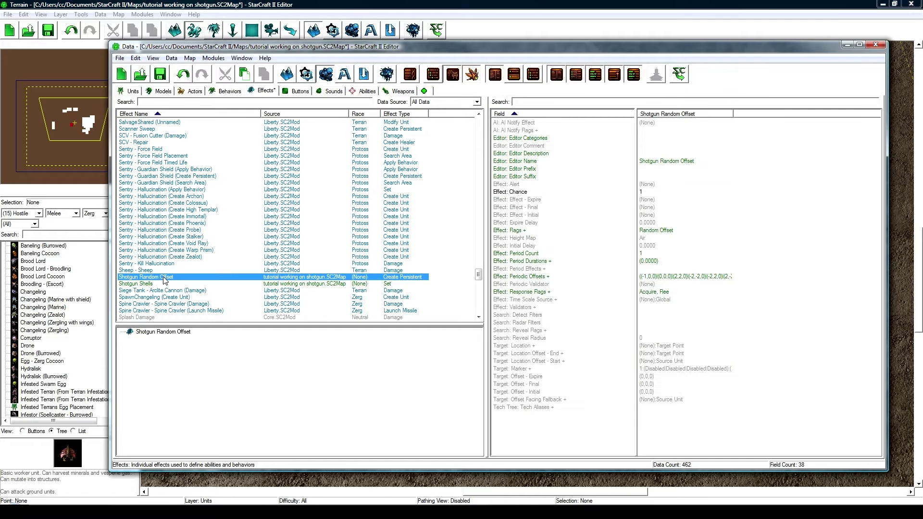
{"action": "left_click", "coordinate": [678, 354]}
{"action": "left_click", "coordinate": [680, 346]}
{"action": "left_click", "coordinate": [680, 354]}
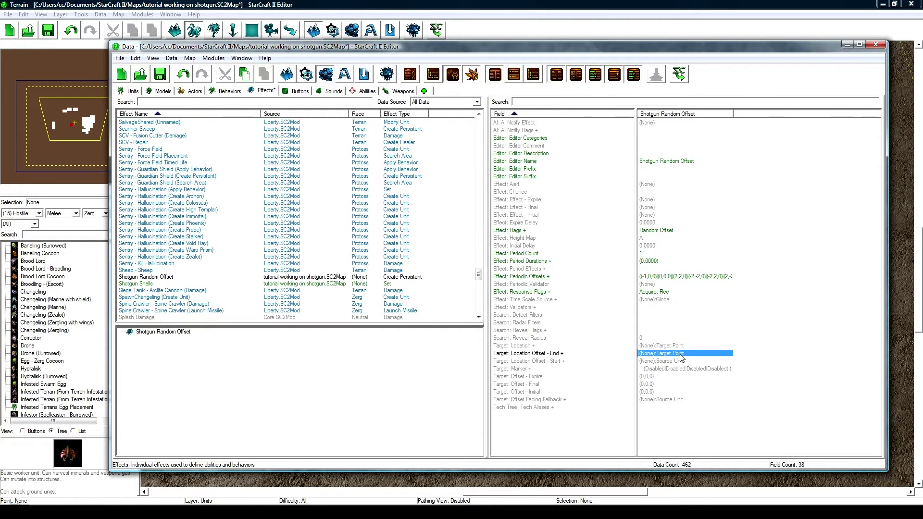
{"action": "left_click", "coordinate": [680, 346]}
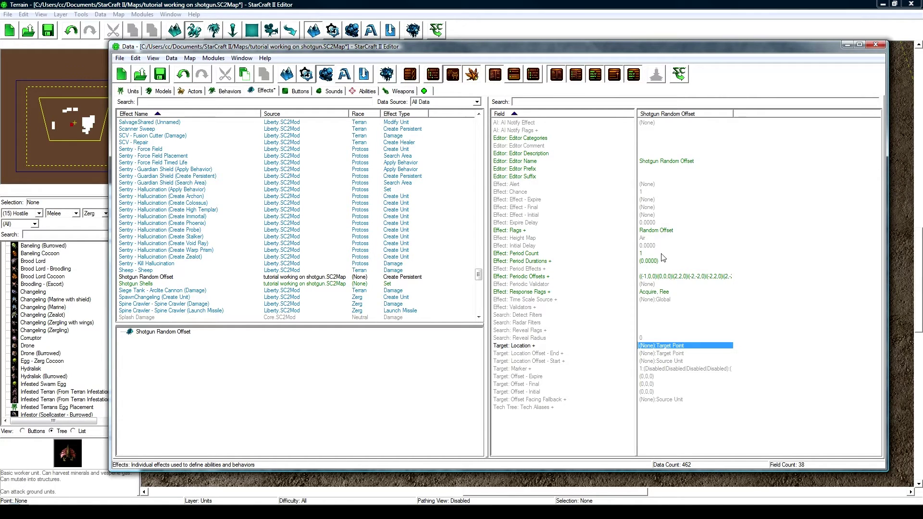
Step: Create a new effect named Shotgun Search Targets with the suggested ID and the effect type Search Area
{"action": "left_click", "coordinate": [139, 283]}
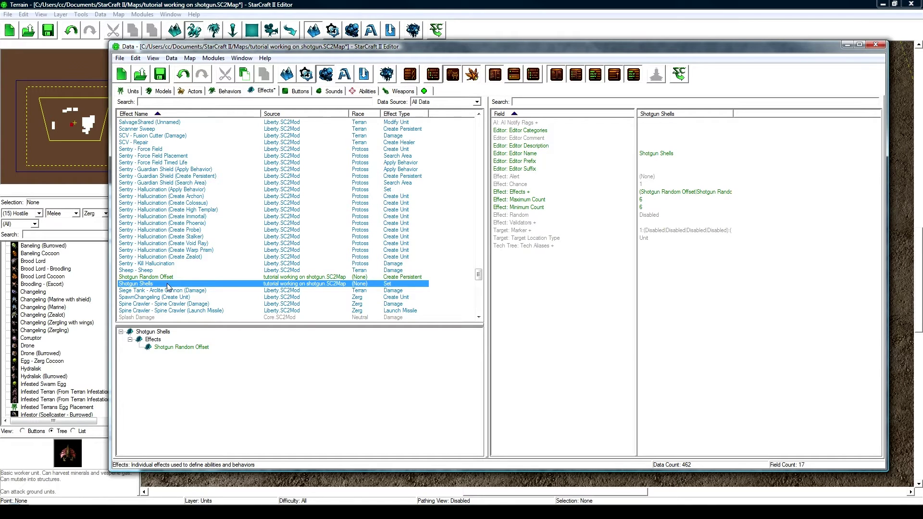
{"action": "right_click", "coordinate": [167, 285]}
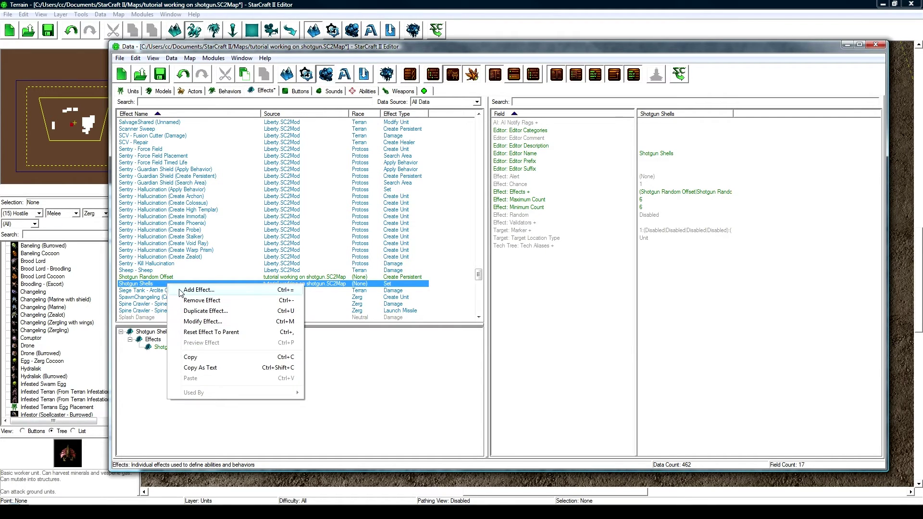
{"action": "left_click", "coordinate": [181, 290]}
{"action": "type", "text": "Shot"}
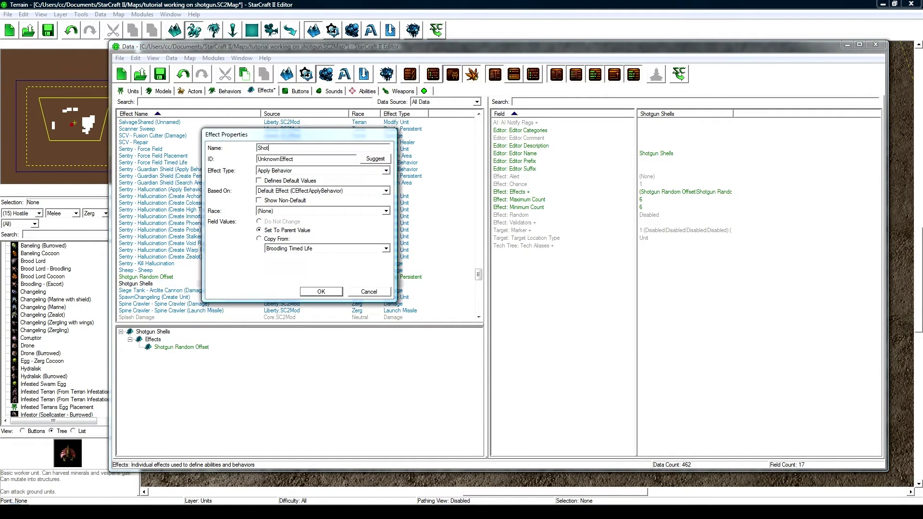
{"action": "type", "text": "gun Search Targets"}
{"action": "left_click", "coordinate": [364, 164]}
{"action": "left_click", "coordinate": [310, 172]}
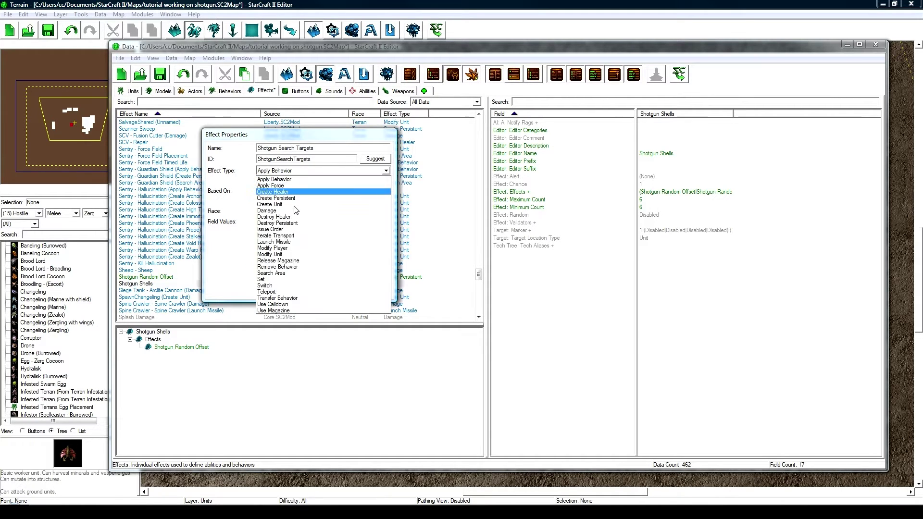
{"action": "left_click", "coordinate": [283, 278]}
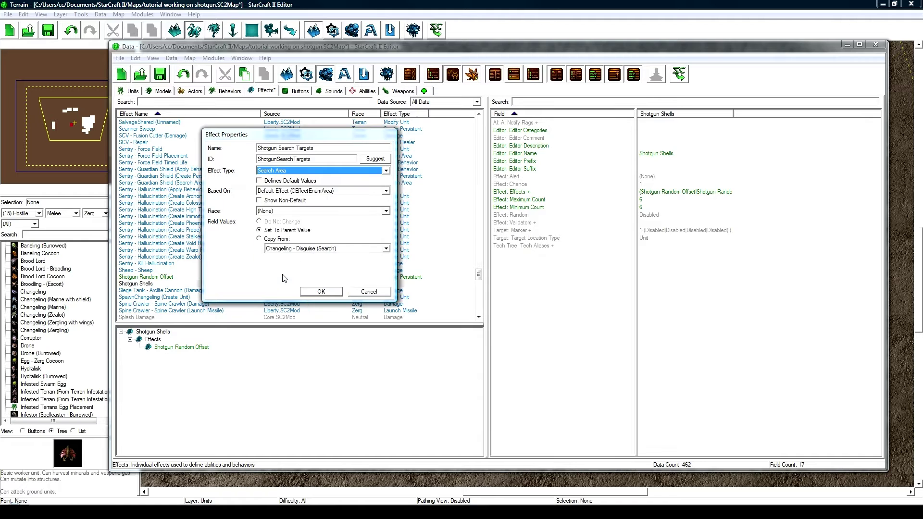
{"action": "left_click", "coordinate": [330, 292]}
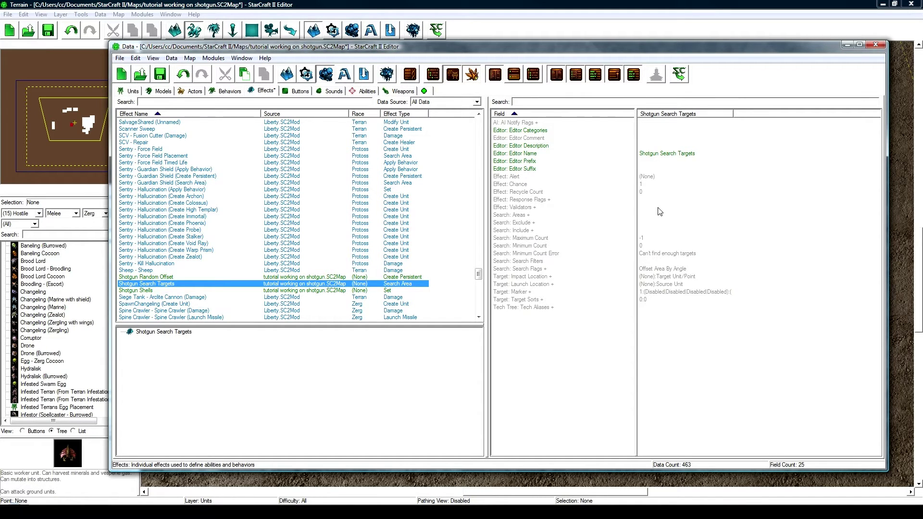
Step: Enable the Acquire and Flee response flags on Shotgun Search Targets and set its search Maximum Count to 1
{"action": "double_click", "coordinate": [667, 199]}
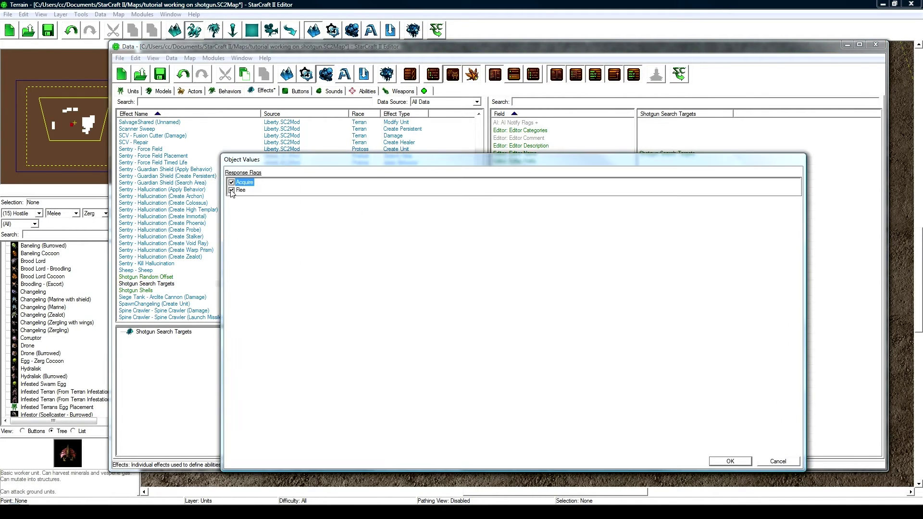
{"action": "left_click", "coordinate": [730, 461]}
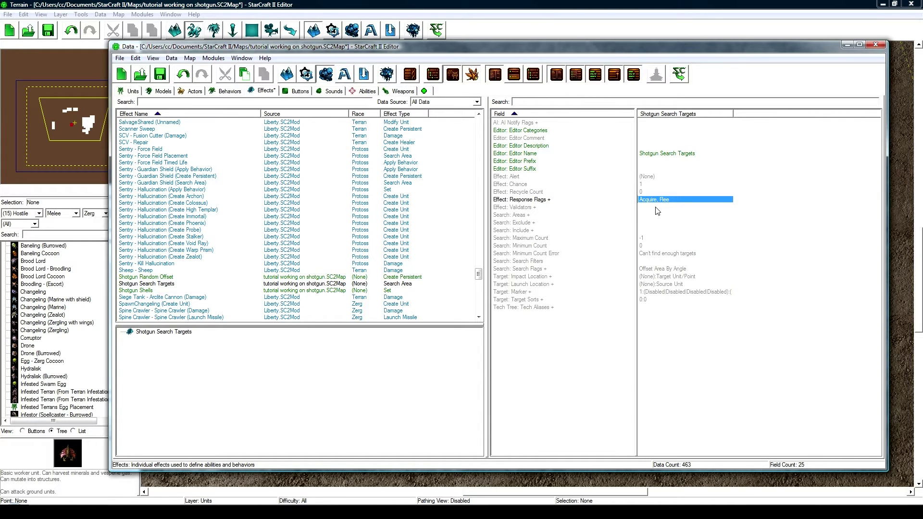
{"action": "double_click", "coordinate": [654, 237]}
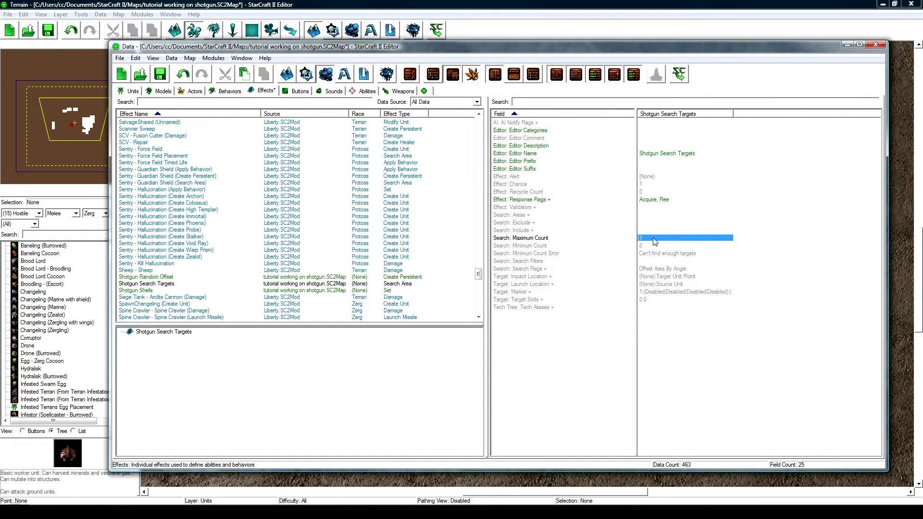
Step: Add a search area to Shotgun Search Targets and set its effect to Marine - Shotgun (Damage)
{"action": "double_click", "coordinate": [652, 216]}
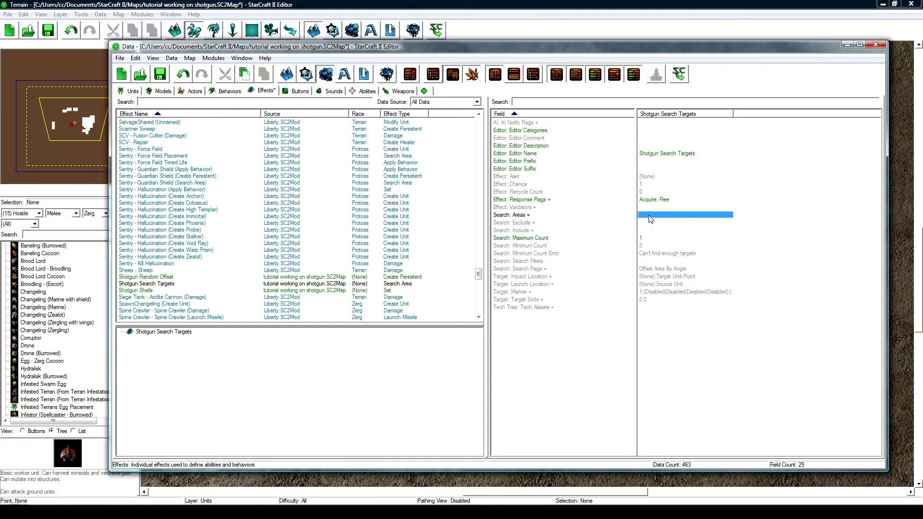
{"action": "right_click", "coordinate": [313, 198]}
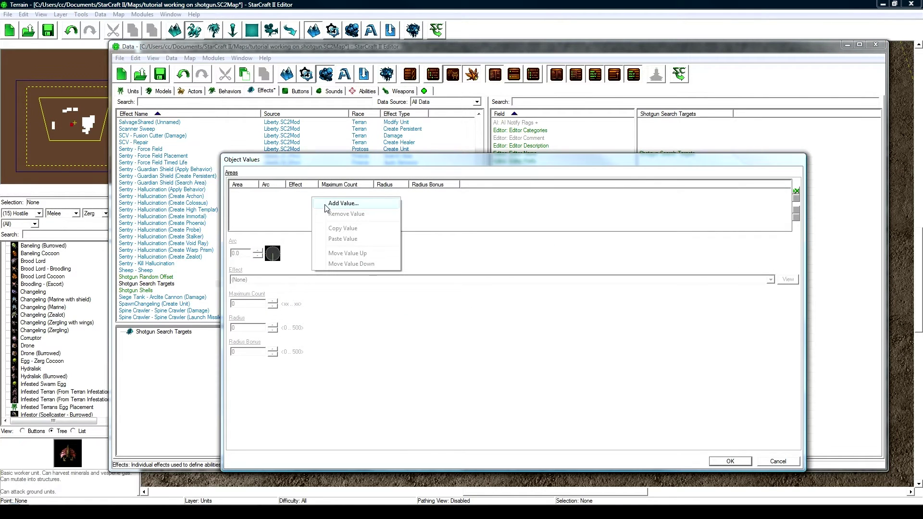
{"action": "left_click", "coordinate": [326, 206]}
{"action": "left_click", "coordinate": [270, 280]}
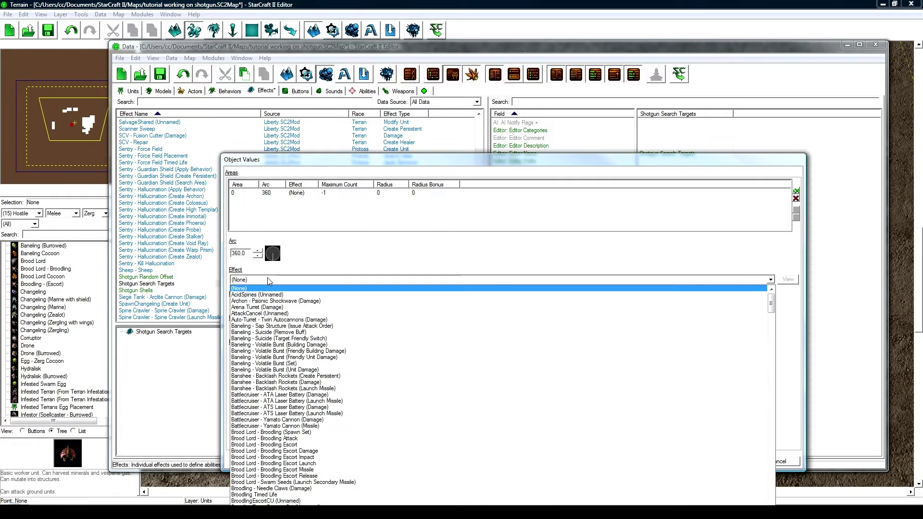
{"action": "type", "text": "mari"}
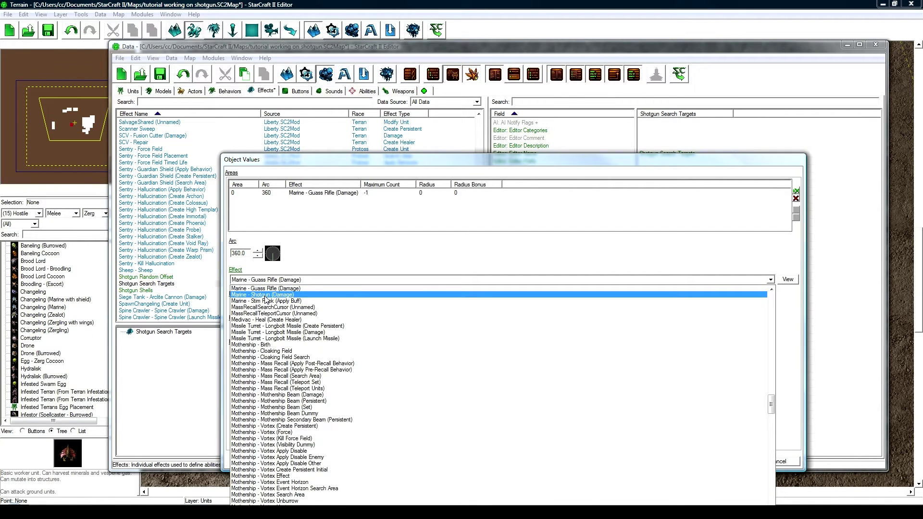
{"action": "left_click", "coordinate": [265, 295]}
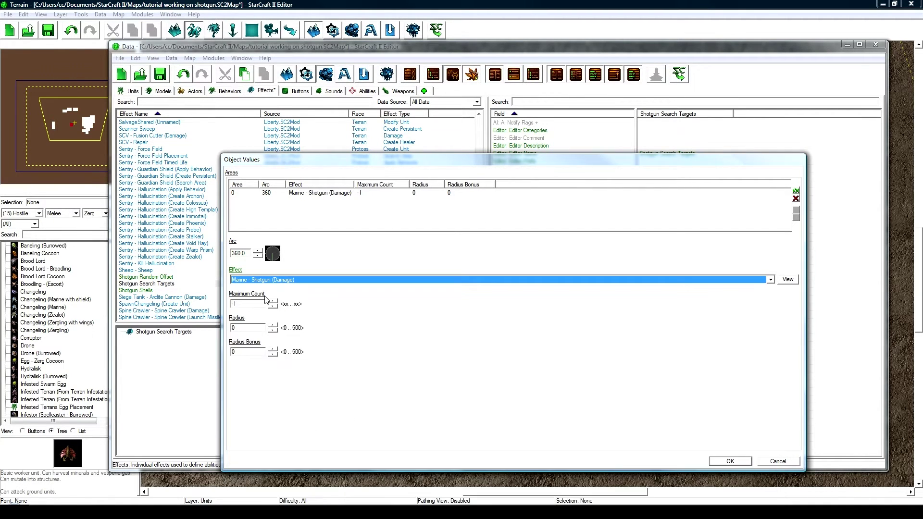
Step: Set the radius of the search area on Shotgun Search Targets to 1
{"action": "left_click", "coordinate": [321, 193]}
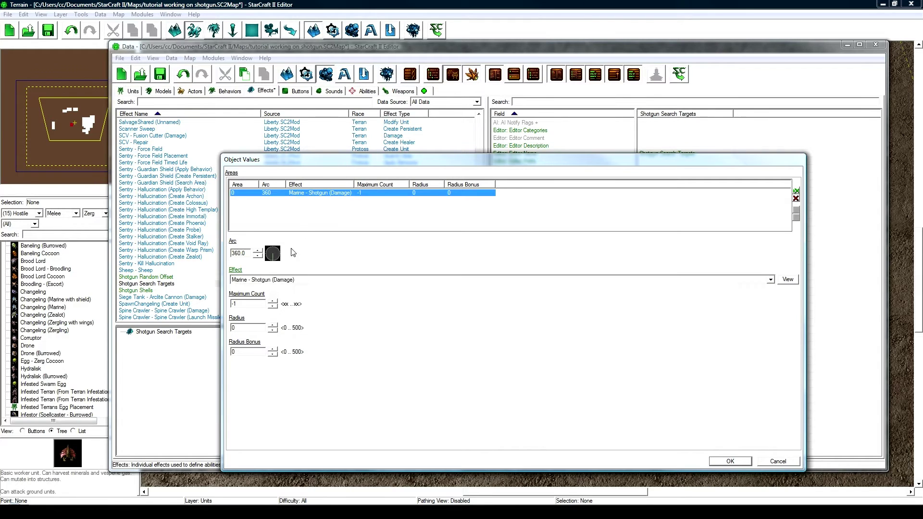
{"action": "left_click", "coordinate": [247, 327]}
{"action": "type", "text": "1"}
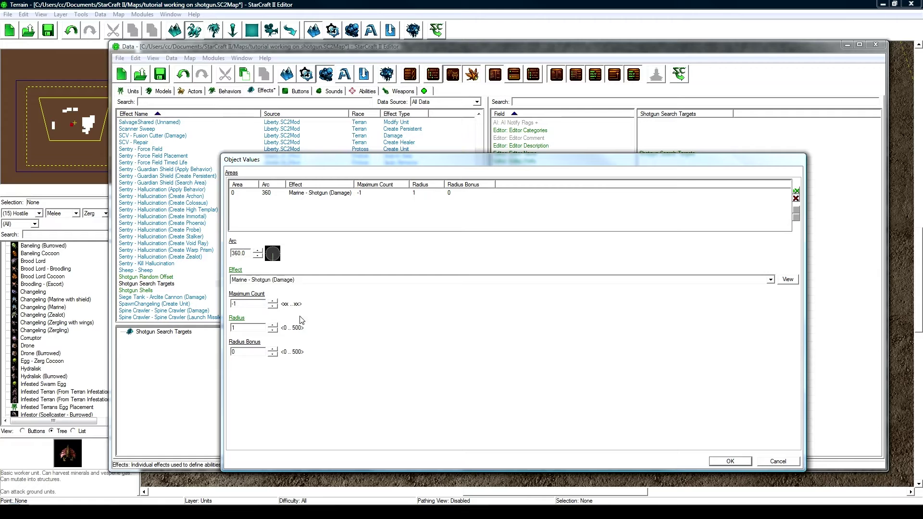
{"action": "left_click", "coordinate": [722, 460]}
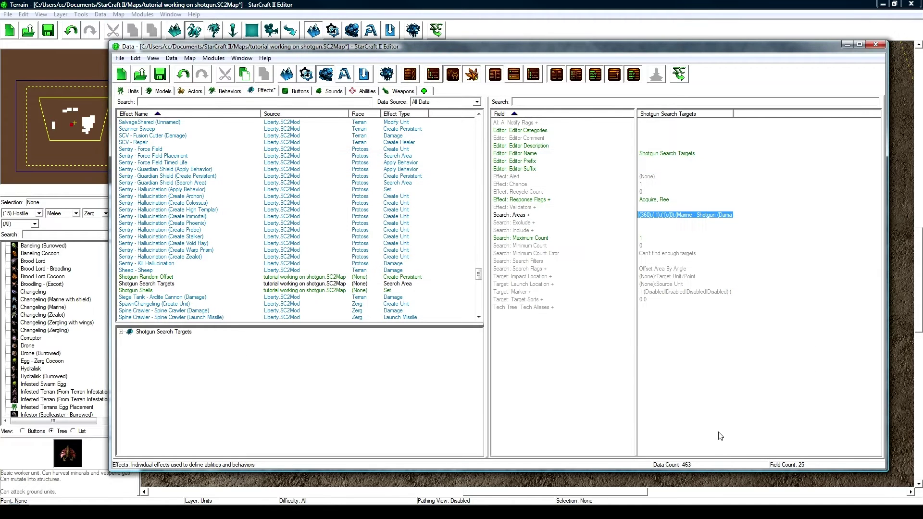
Step: Limit the search filters of Shotgun Search Targets to Enemy units only and exclude the Dead and Hidden types
{"action": "double_click", "coordinate": [656, 261]}
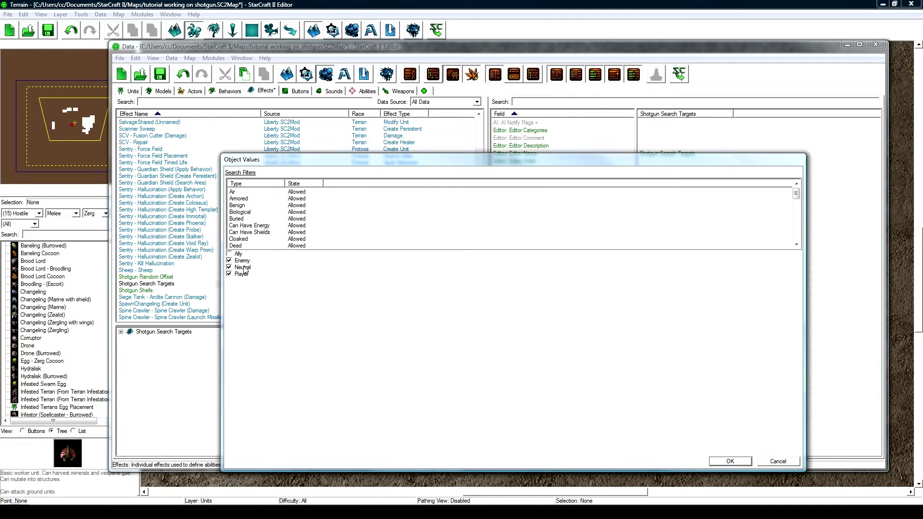
{"action": "left_click", "coordinate": [253, 220]}
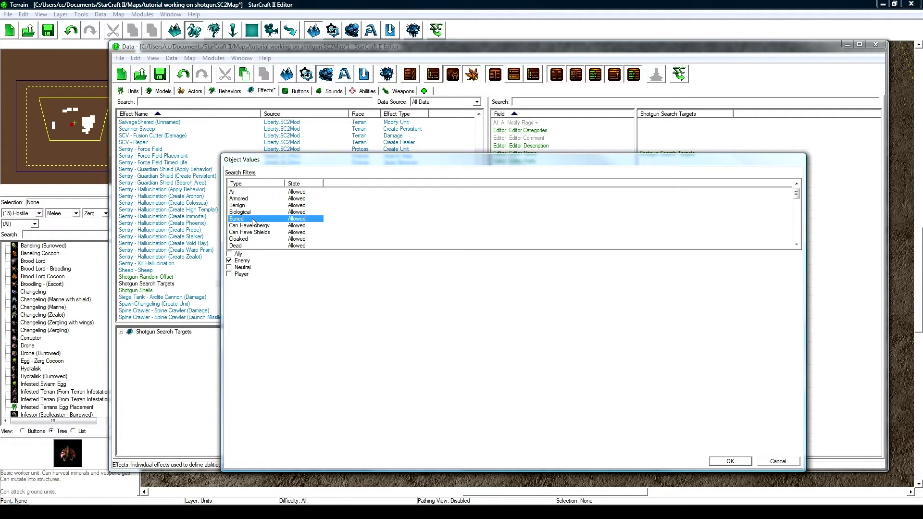
{"action": "scroll", "coordinate": [252, 220], "scroll_direction": "down", "scroll_amount": 1}
{"action": "right_click", "coordinate": [249, 226]}
{"action": "left_click", "coordinate": [268, 253]}
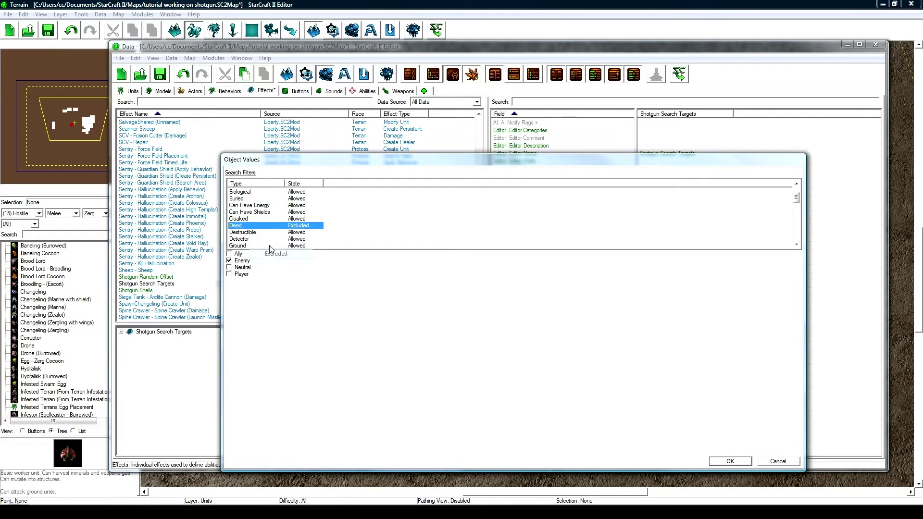
{"action": "scroll", "coordinate": [263, 229], "scroll_direction": "down", "scroll_amount": 1}
{"action": "scroll", "coordinate": [252, 232], "scroll_direction": "down", "scroll_amount": 1}
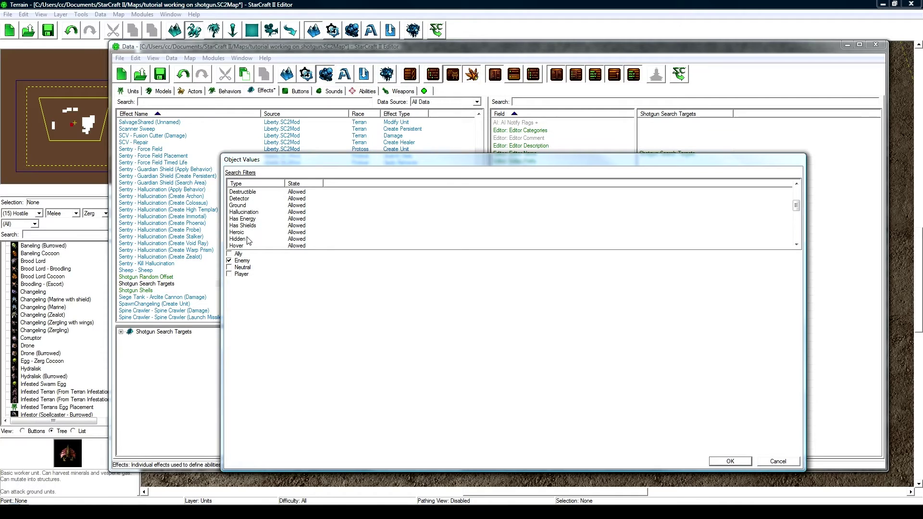
{"action": "right_click", "coordinate": [248, 240]}
{"action": "left_click", "coordinate": [263, 271]}
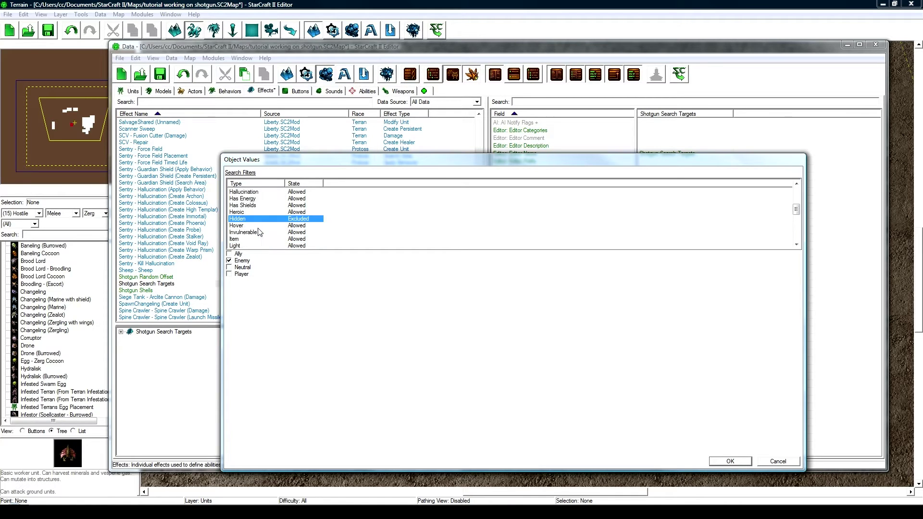
Step: Exclude the Invulnerable and Item types in the search filters
{"action": "scroll", "coordinate": [258, 232], "scroll_direction": "down", "scroll_amount": 1}
{"action": "right_click", "coordinate": [256, 212]}
{"action": "left_click", "coordinate": [267, 243]}
{"action": "scroll", "coordinate": [263, 230], "scroll_direction": "down", "scroll_amount": 1}
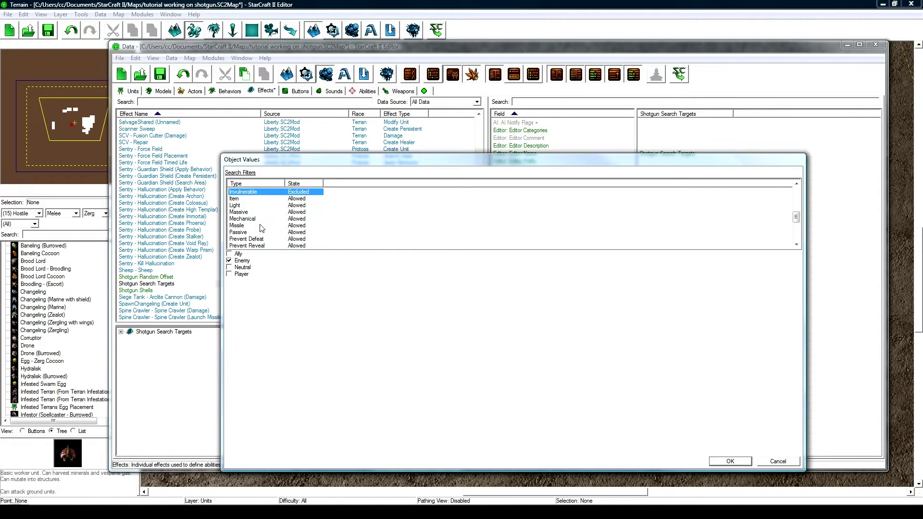
{"action": "right_click", "coordinate": [255, 199]}
{"action": "left_click", "coordinate": [272, 226]}
Step: Exclude the Missile and Stasis types, check the filter list, and apply the search filters to Shotgun Search Targets
{"action": "scroll", "coordinate": [267, 224], "scroll_direction": "down", "scroll_amount": 1}
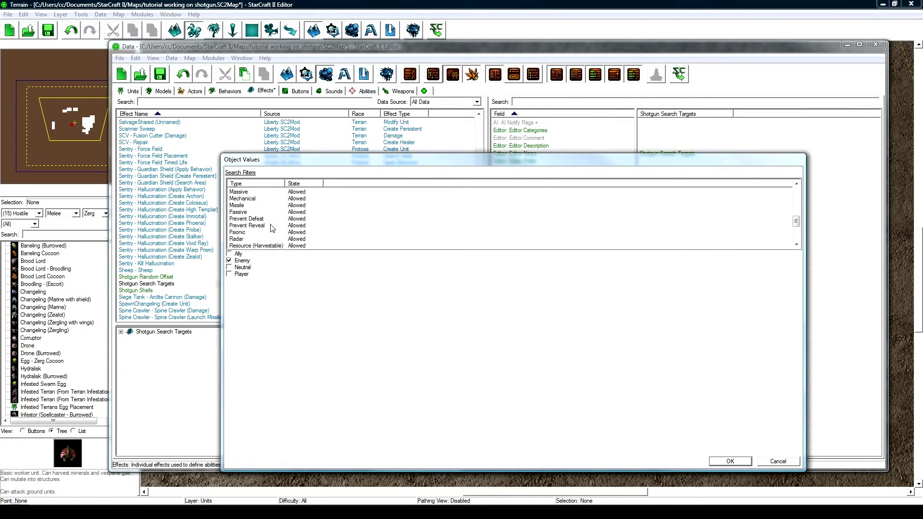
{"action": "scroll", "coordinate": [253, 204], "scroll_direction": "up", "scroll_amount": 1}
{"action": "right_click", "coordinate": [250, 225]}
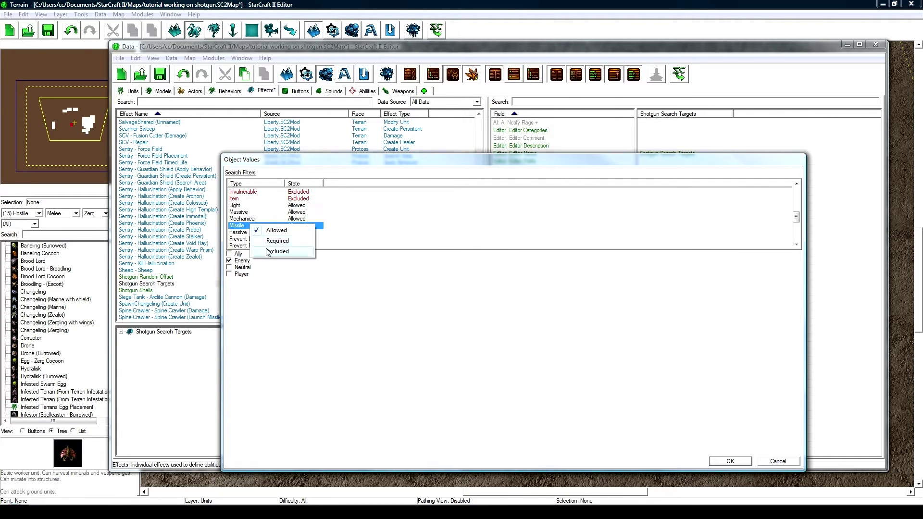
{"action": "left_click", "coordinate": [268, 251]}
{"action": "scroll", "coordinate": [263, 225], "scroll_direction": "down", "scroll_amount": 4}
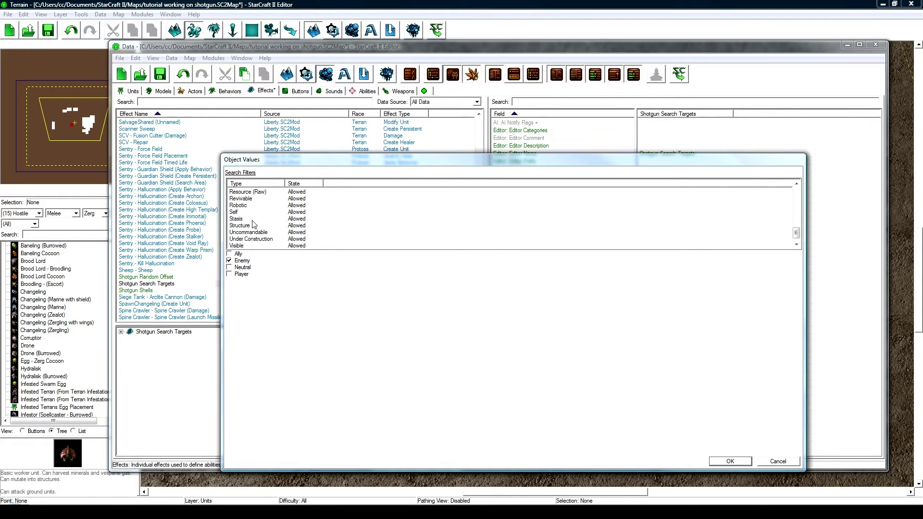
{"action": "right_click", "coordinate": [254, 224]}
{"action": "left_click", "coordinate": [275, 246]}
{"action": "scroll", "coordinate": [265, 230], "scroll_direction": "up", "scroll_amount": 6}
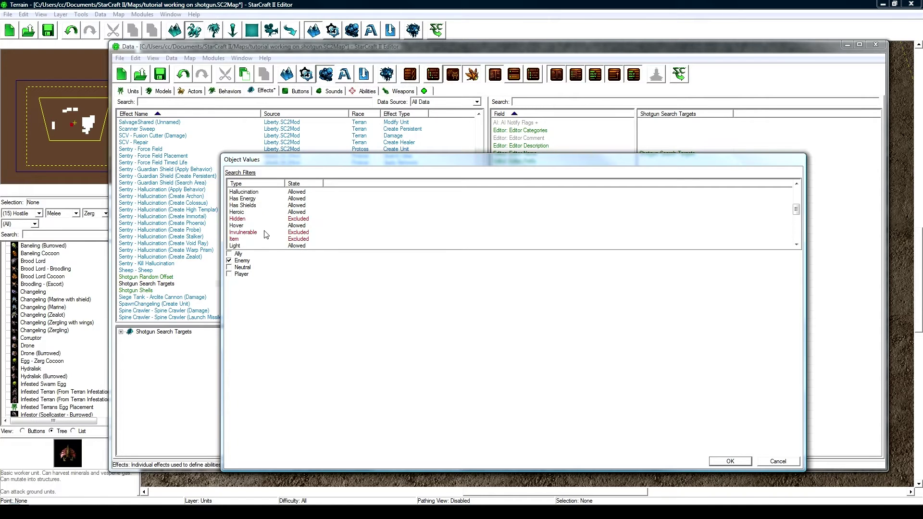
{"action": "scroll", "coordinate": [267, 231], "scroll_direction": "down", "scroll_amount": 3}
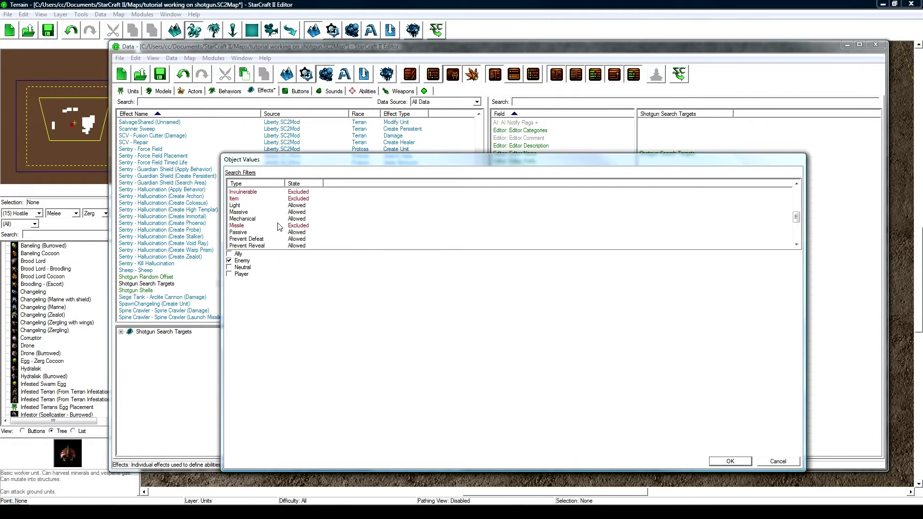
{"action": "scroll", "coordinate": [272, 226], "scroll_direction": "up", "scroll_amount": 1}
{"action": "left_click", "coordinate": [263, 212]}
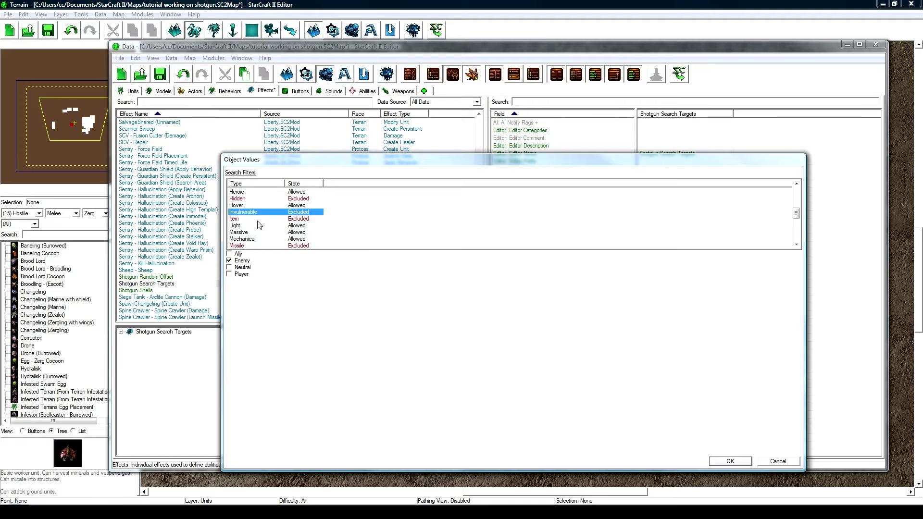
{"action": "left_click", "coordinate": [731, 461]}
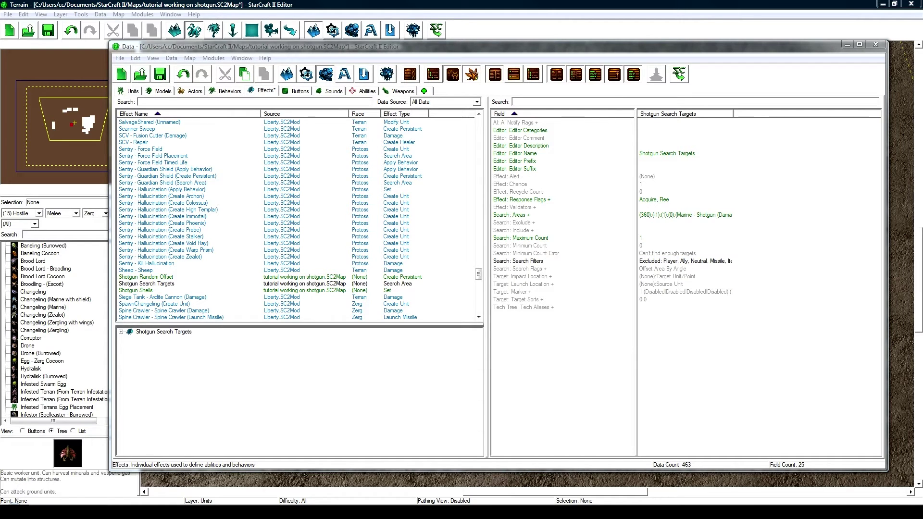
Step: Limit the effects list to data from the tutorial working on shotgun map
{"action": "left_click", "coordinate": [158, 283]}
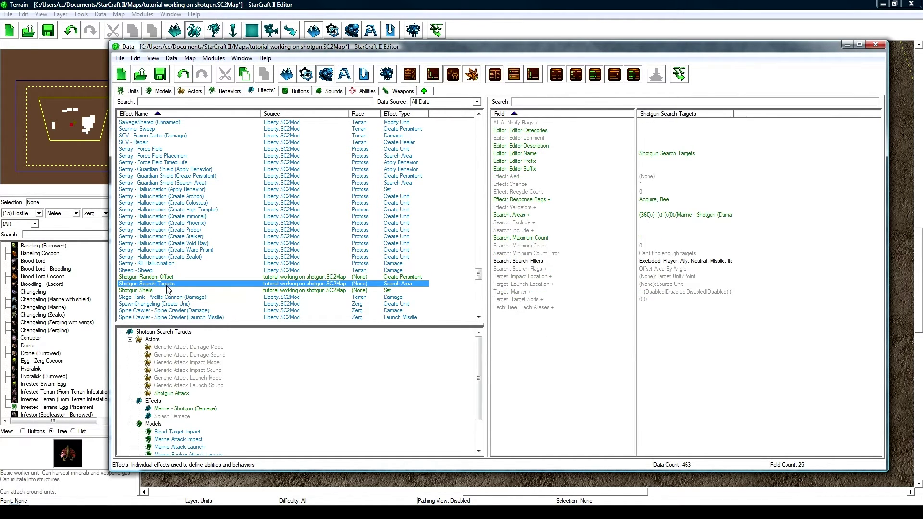
{"action": "left_click", "coordinate": [160, 291]}
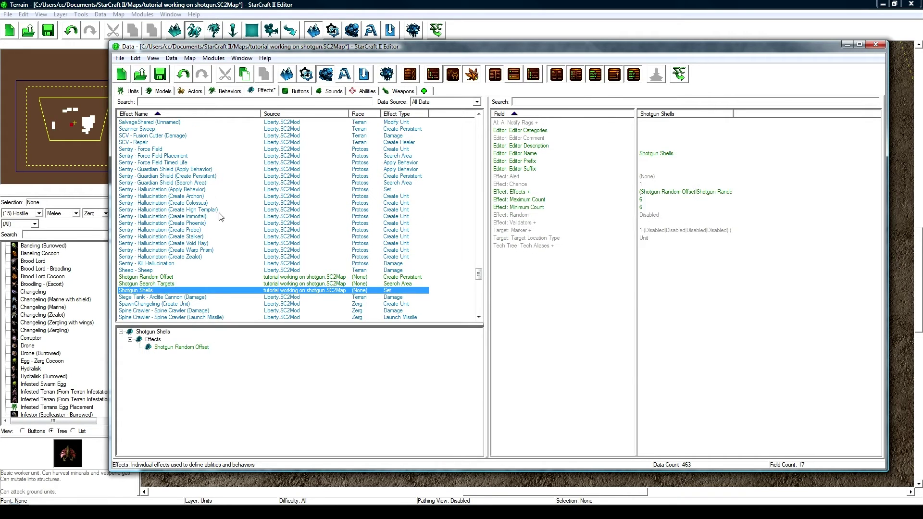
{"action": "scroll", "coordinate": [228, 218], "scroll_direction": "up", "scroll_amount": 3}
{"action": "scroll", "coordinate": [228, 219], "scroll_direction": "down", "scroll_amount": 5}
{"action": "left_click", "coordinate": [438, 102]}
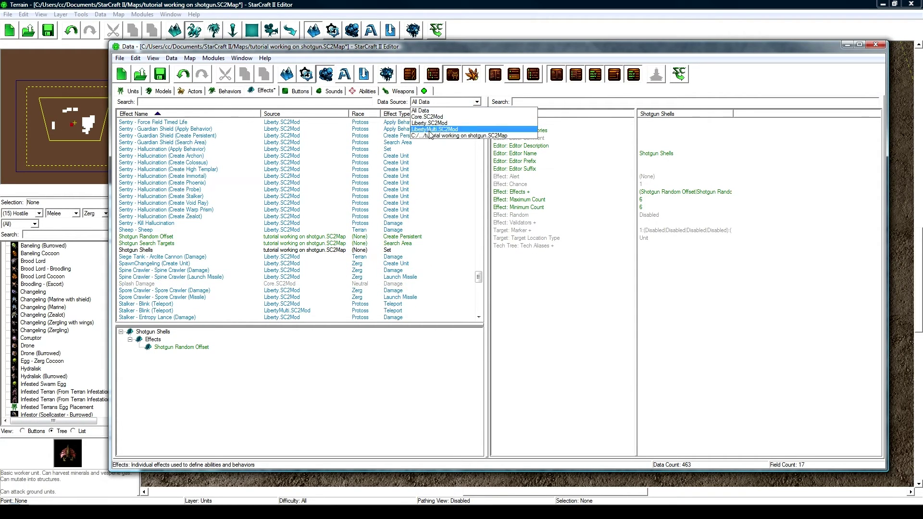
{"action": "left_click", "coordinate": [442, 134]}
Step: Clear the editor prefix of the Marine - Shotgun (Damage) effect
{"action": "left_click", "coordinate": [163, 123]}
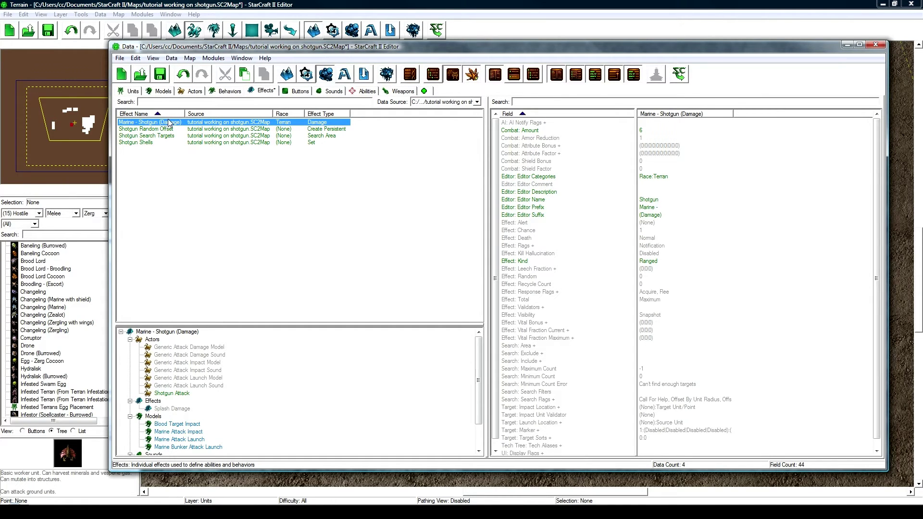
{"action": "double_click", "coordinate": [656, 208]}
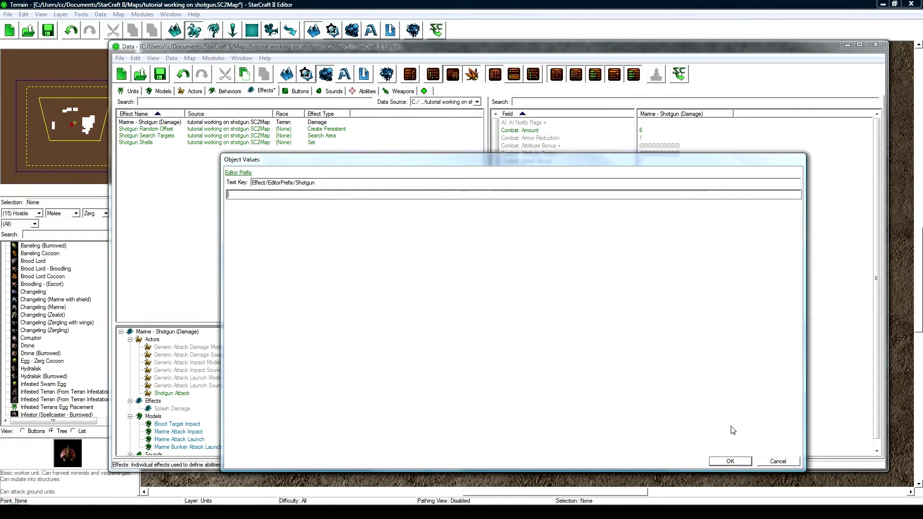
{"action": "left_click", "coordinate": [729, 460]}
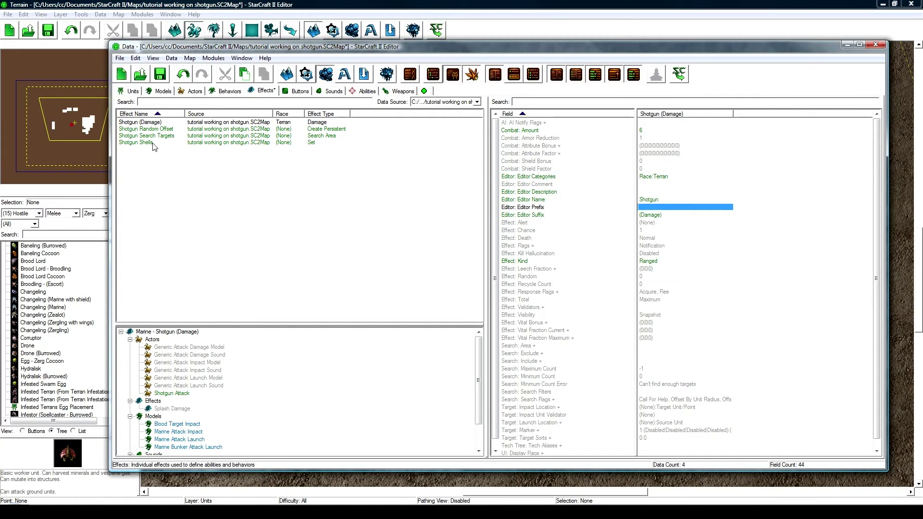
{"action": "left_click", "coordinate": [139, 129]}
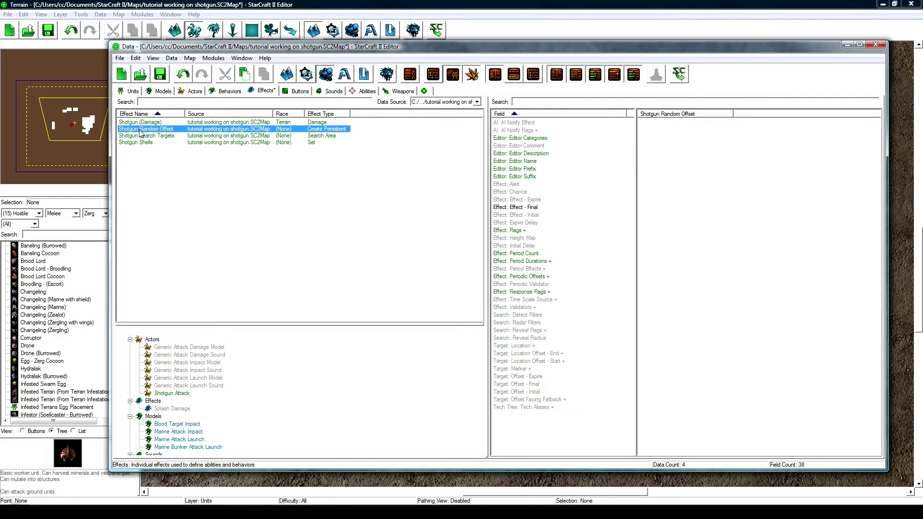
{"action": "key", "text": "Down"}
{"action": "key", "text": "Down"}
{"action": "key", "text": "Up"}
{"action": "key", "text": "Up"}
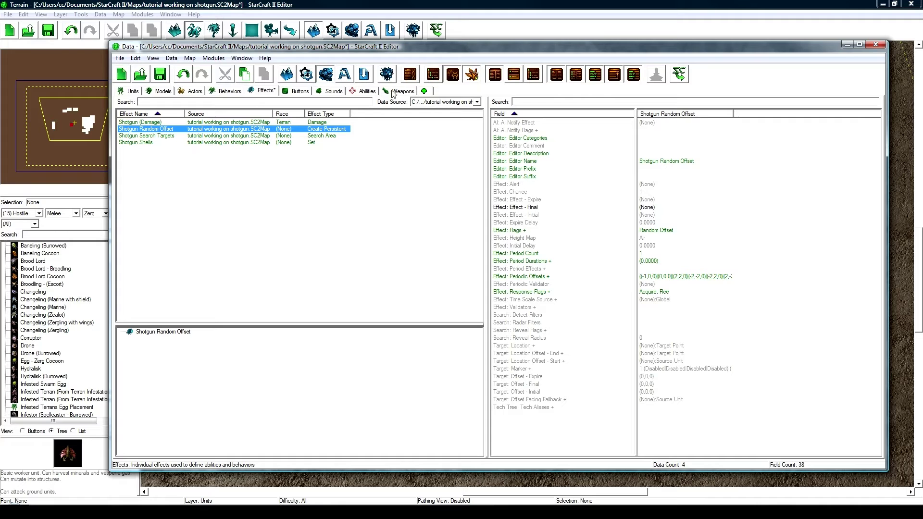
Step: Set the effect of the Marine - Shotgun weapon to Shotgun Shells
{"action": "left_click", "coordinate": [401, 91]}
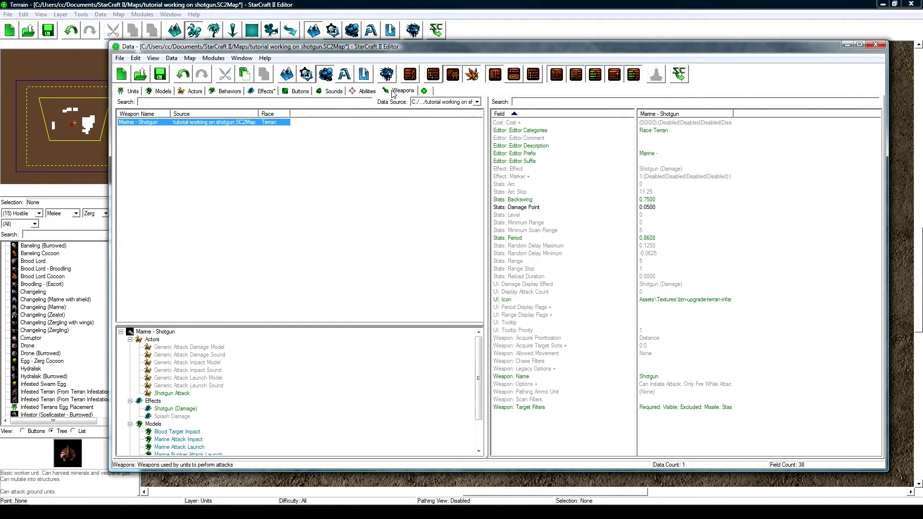
{"action": "left_click", "coordinate": [164, 128]}
{"action": "left_click", "coordinate": [165, 122]}
{"action": "double_click", "coordinate": [665, 170]}
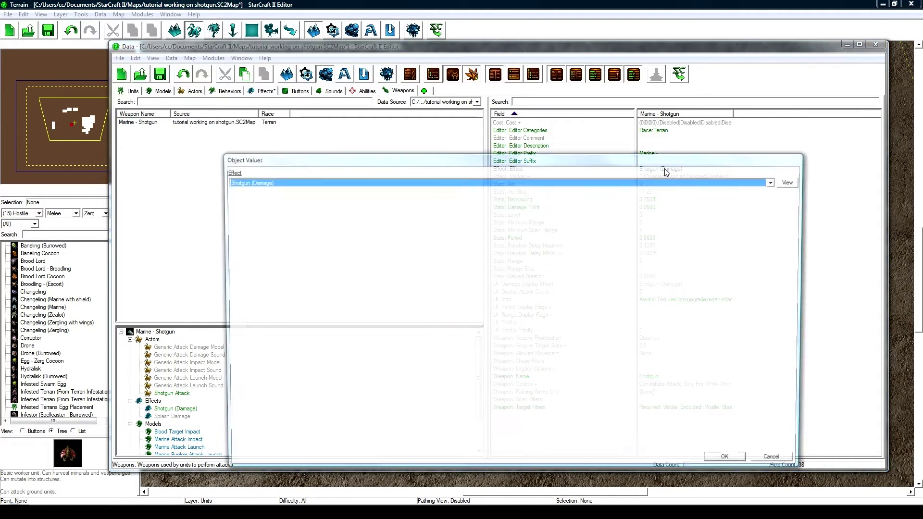
{"action": "left_click", "coordinate": [415, 182]}
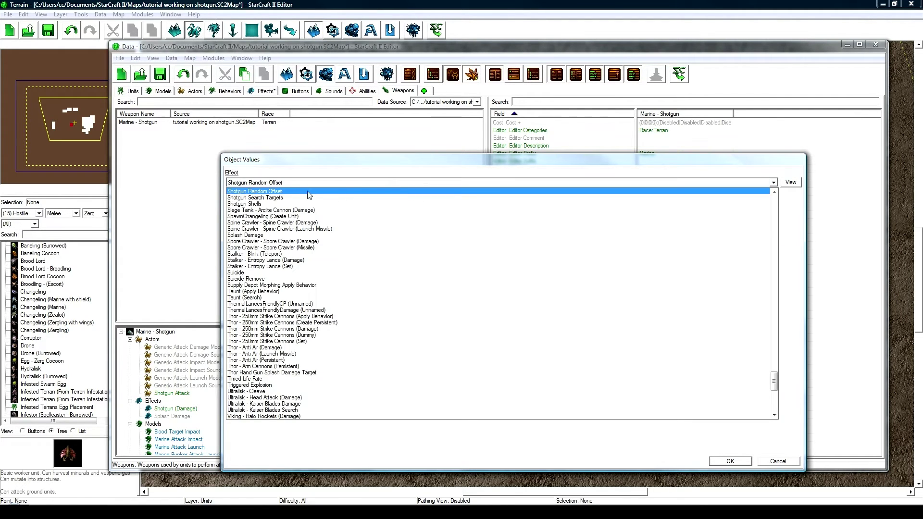
{"action": "left_click", "coordinate": [271, 201]}
{"action": "left_click", "coordinate": [730, 461]}
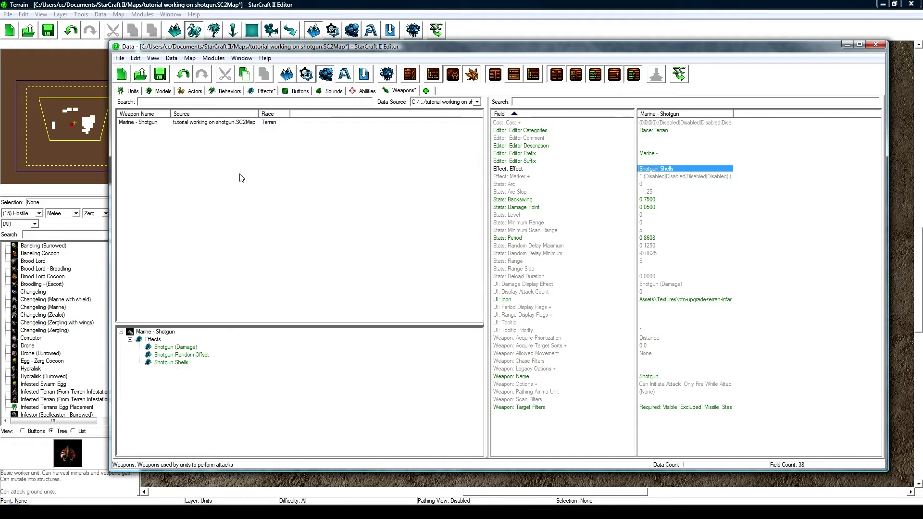
Step: Add Shotgun Search Targets as a period effect of the Shotgun Random Offset effect
{"action": "left_click", "coordinate": [267, 91]}
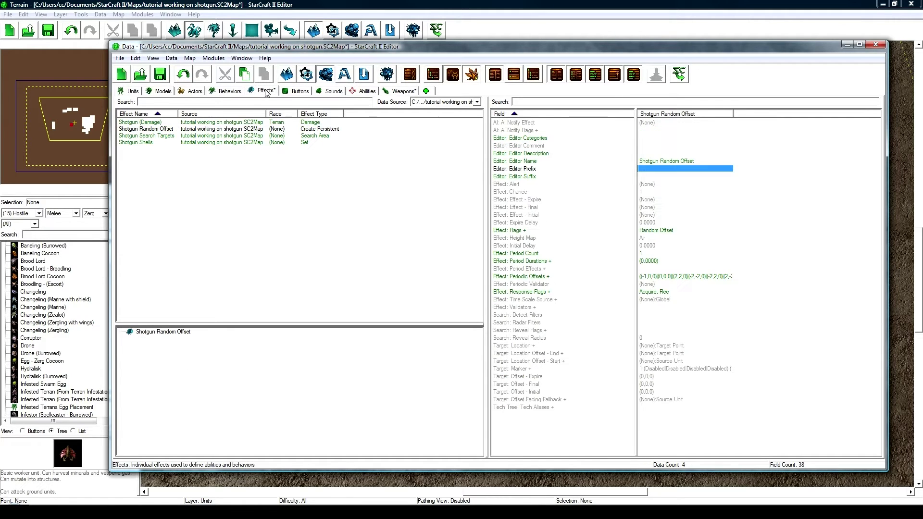
{"action": "left_click", "coordinate": [155, 143]}
{"action": "left_click", "coordinate": [169, 130]}
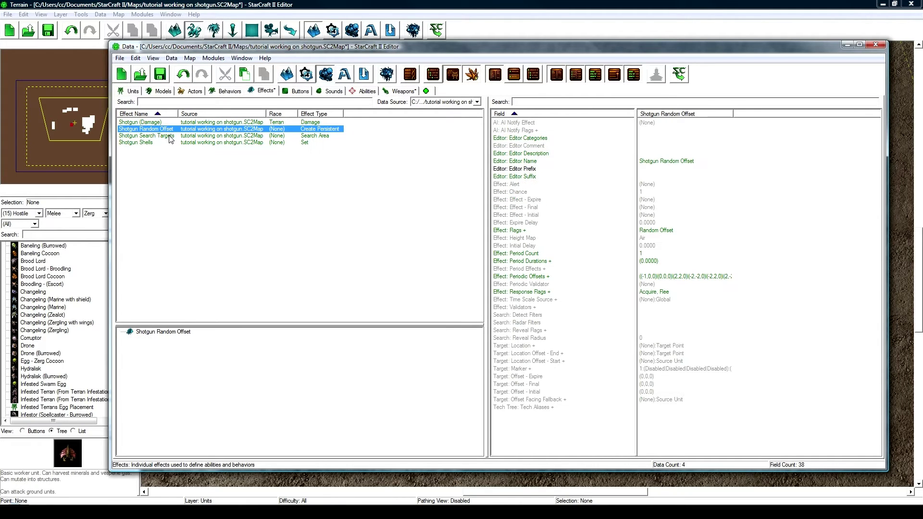
{"action": "left_click", "coordinate": [589, 269]}
{"action": "left_click", "coordinate": [656, 269]}
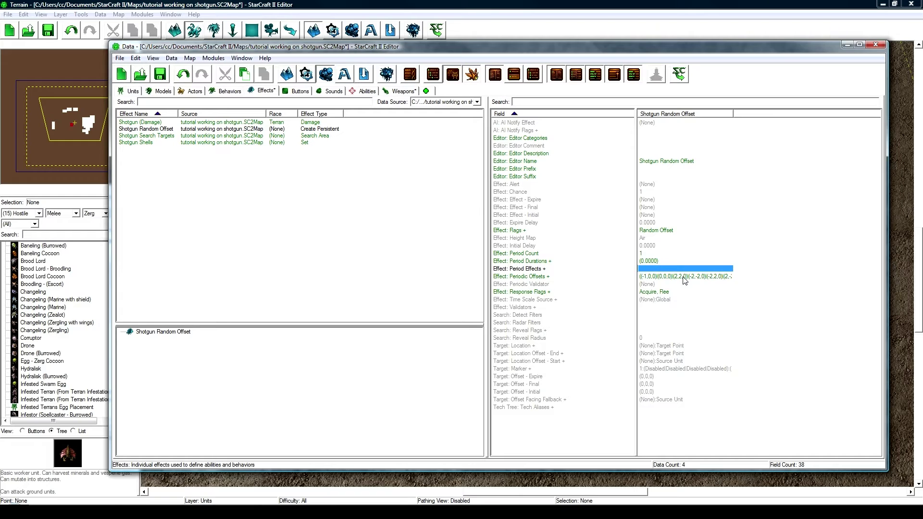
{"action": "double_click", "coordinate": [678, 272]}
{"action": "left_click_drag", "start_coordinate": [304, 161], "coordinate": [287, 130]}
{"action": "right_click", "coordinate": [251, 175]}
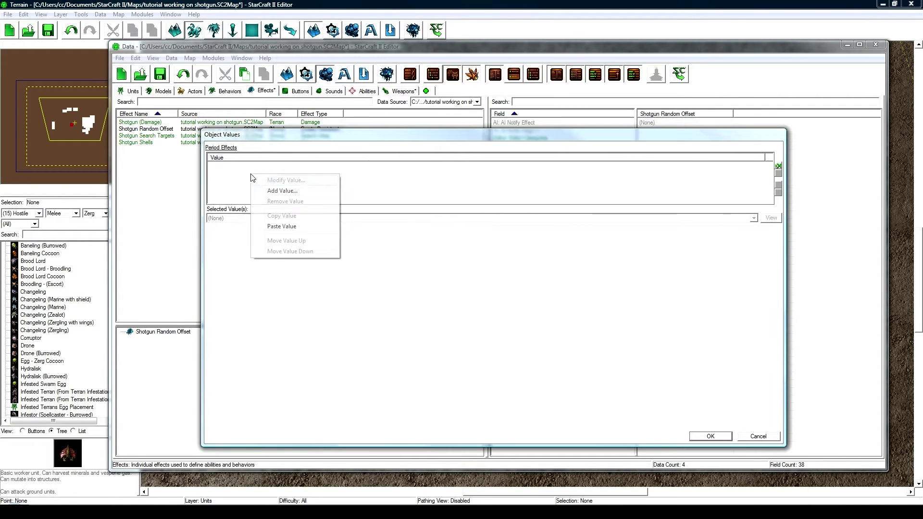
{"action": "left_click", "coordinate": [281, 190]}
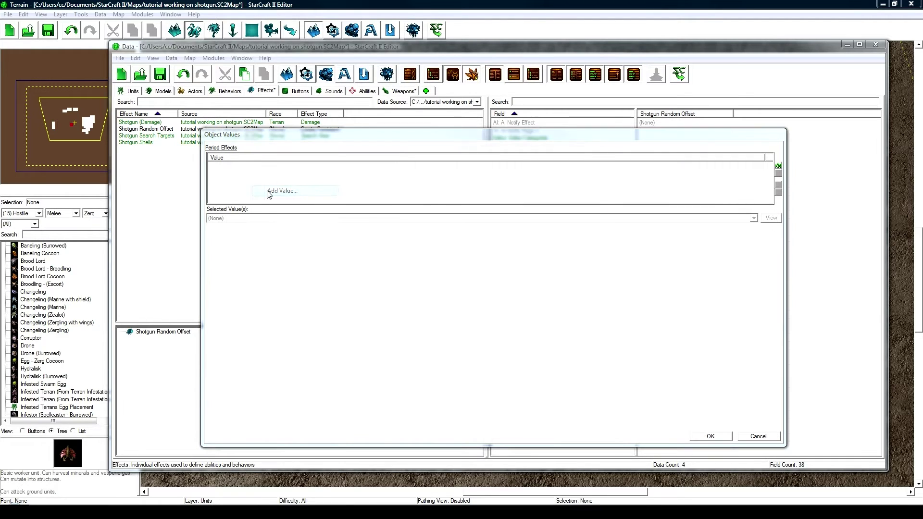
{"action": "left_click", "coordinate": [473, 181]}
{"action": "type", "text": "sh"}
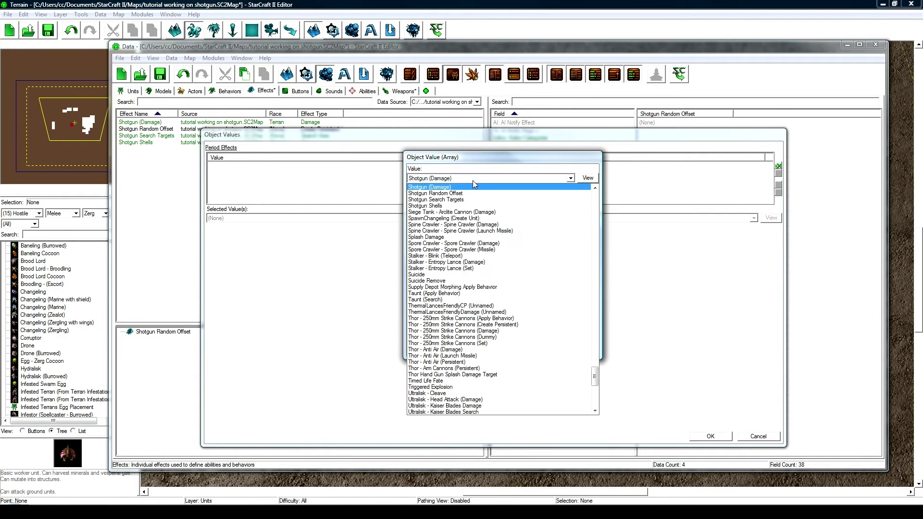
{"action": "left_click", "coordinate": [457, 200]}
{"action": "left_click", "coordinate": [529, 348]}
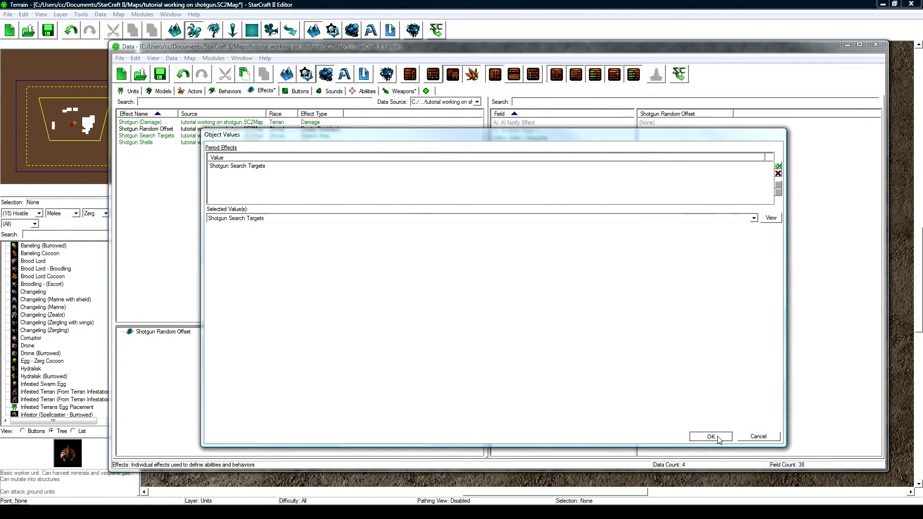
{"action": "left_click", "coordinate": [710, 436]}
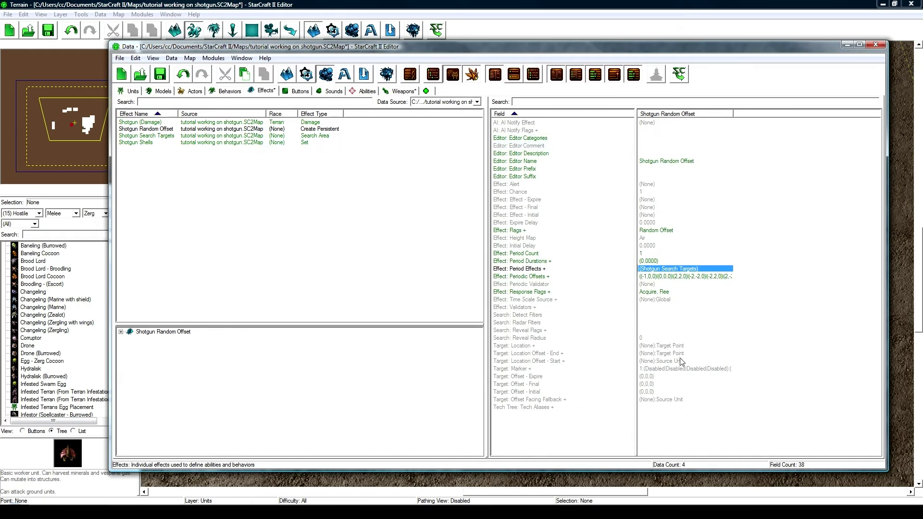
Step: Check the Marine - Shotgun weapon's linked data tree and its assigned effect
{"action": "left_click", "coordinate": [386, 90]}
{"action": "left_click", "coordinate": [163, 333]}
{"action": "scroll", "coordinate": [188, 361], "scroll_direction": "down", "scroll_amount": 3}
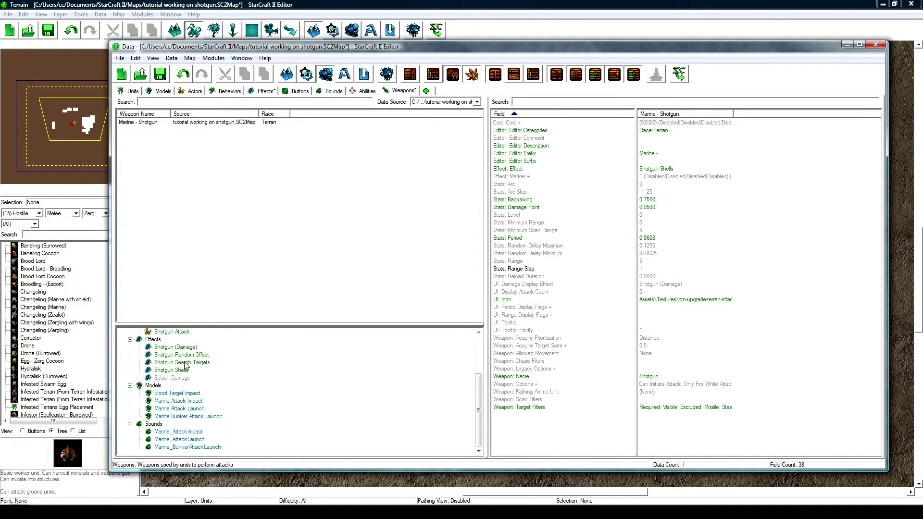
{"action": "scroll", "coordinate": [187, 366], "scroll_direction": "up", "scroll_amount": 3}
{"action": "left_click", "coordinate": [264, 90]}
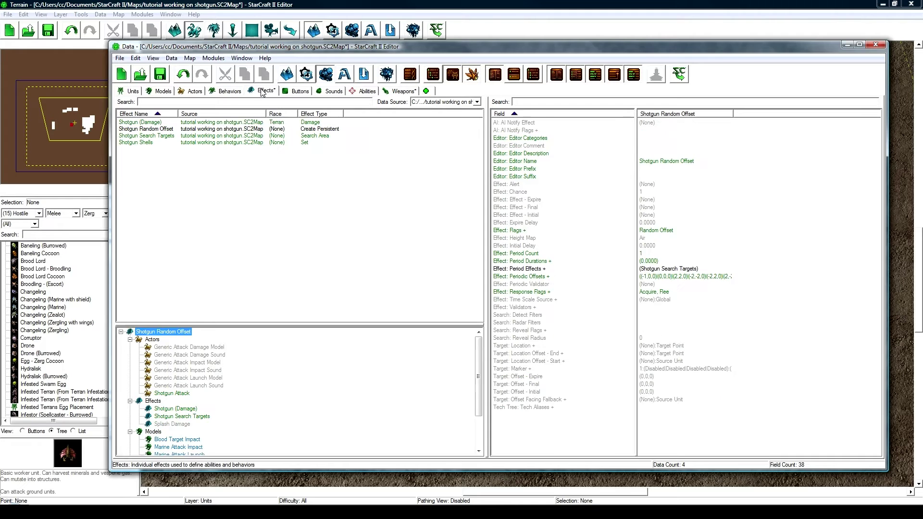
{"action": "left_click", "coordinate": [403, 90]}
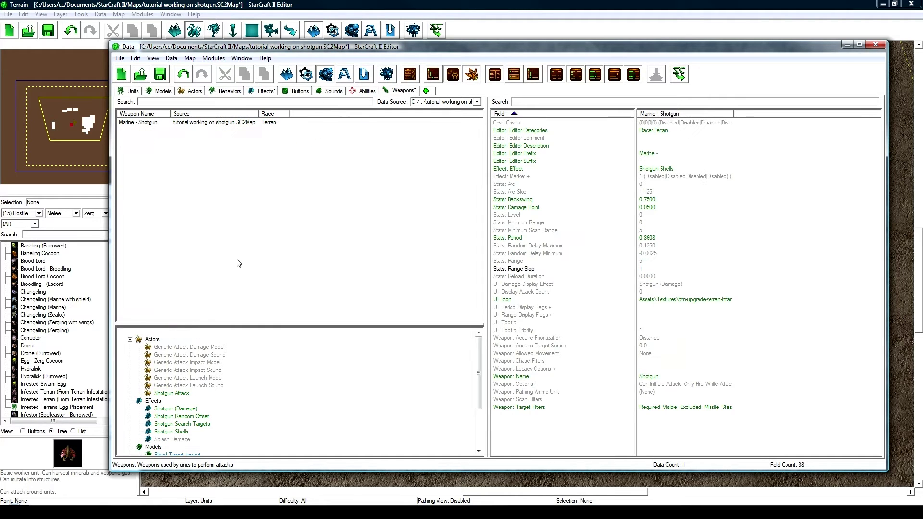
{"action": "left_click", "coordinate": [666, 169]}
Step: Review the effect chain from Shotgun Shells through Shotgun Random Offset to Shotgun Search Targets, including offsets, search areas, filters and maximum count
{"action": "left_click", "coordinate": [265, 92]}
{"action": "left_click", "coordinate": [166, 142]}
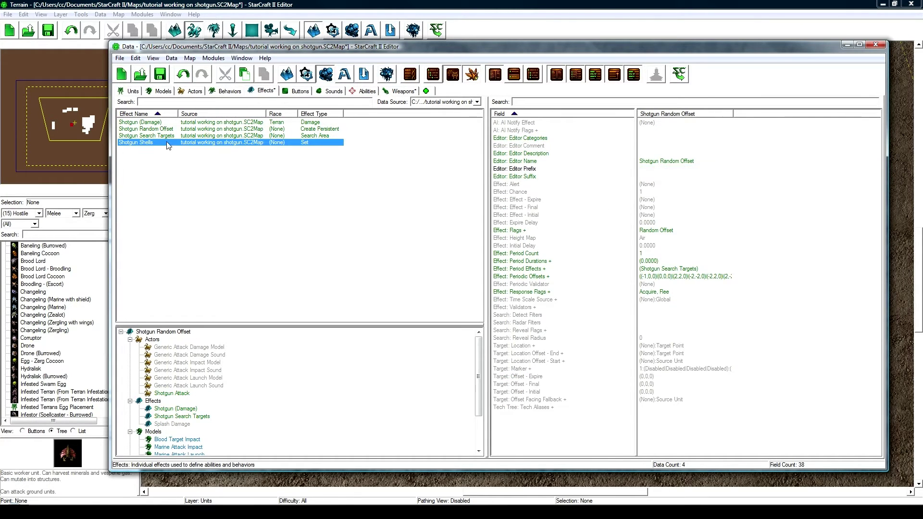
{"action": "left_click", "coordinate": [688, 191]}
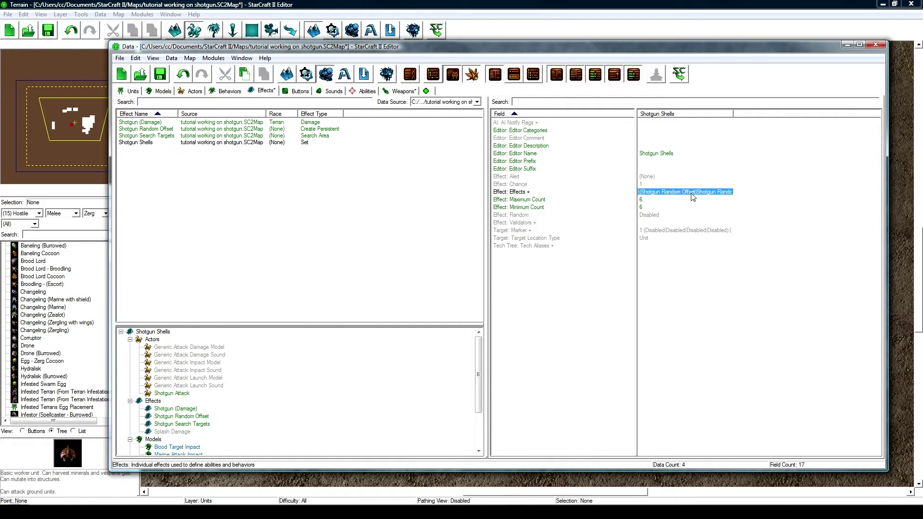
{"action": "left_click", "coordinate": [167, 130]}
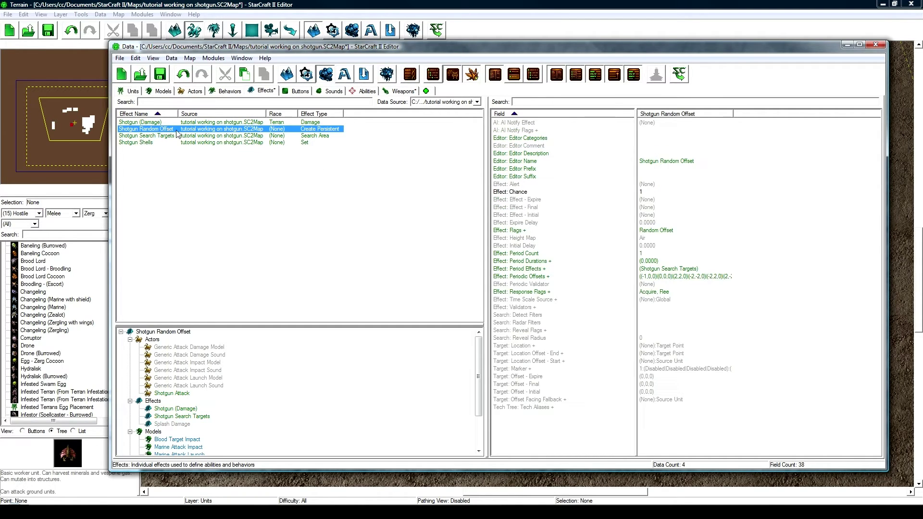
{"action": "left_click", "coordinate": [655, 231]}
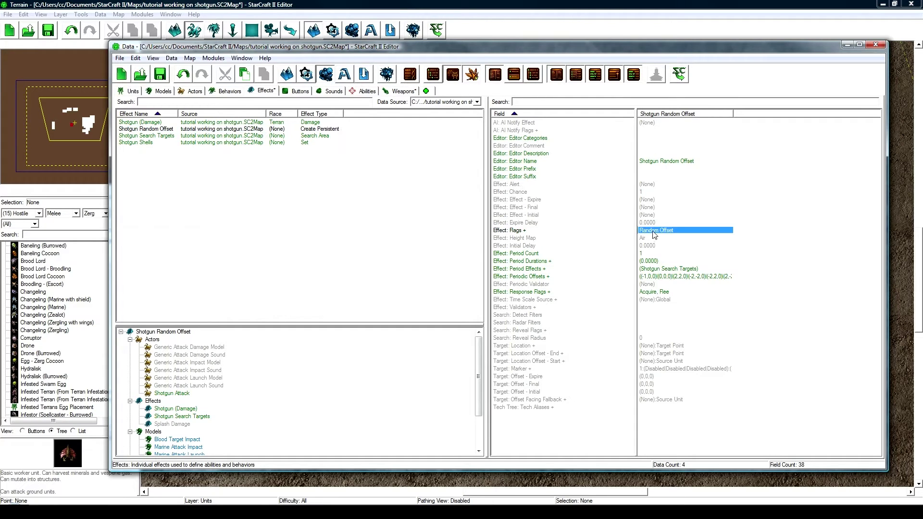
{"action": "left_click", "coordinate": [658, 277]}
{"action": "left_click", "coordinate": [661, 270]}
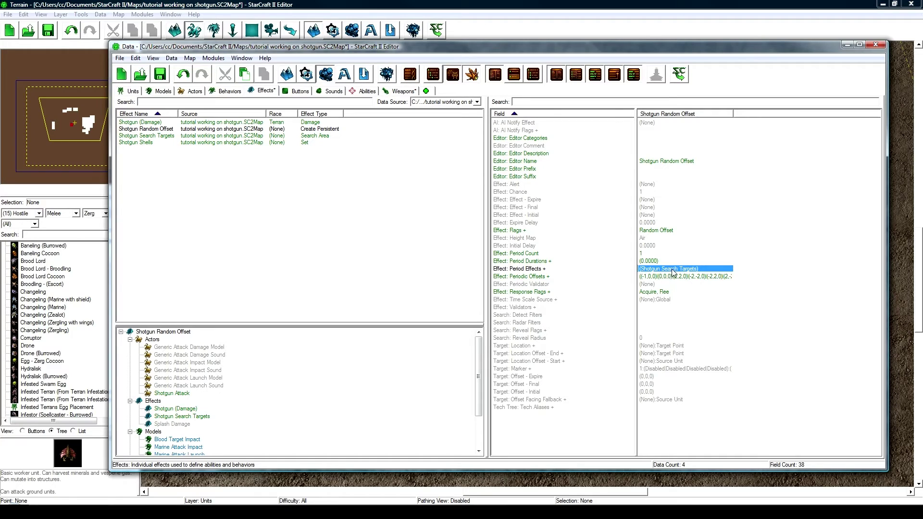
{"action": "left_click", "coordinate": [166, 136]}
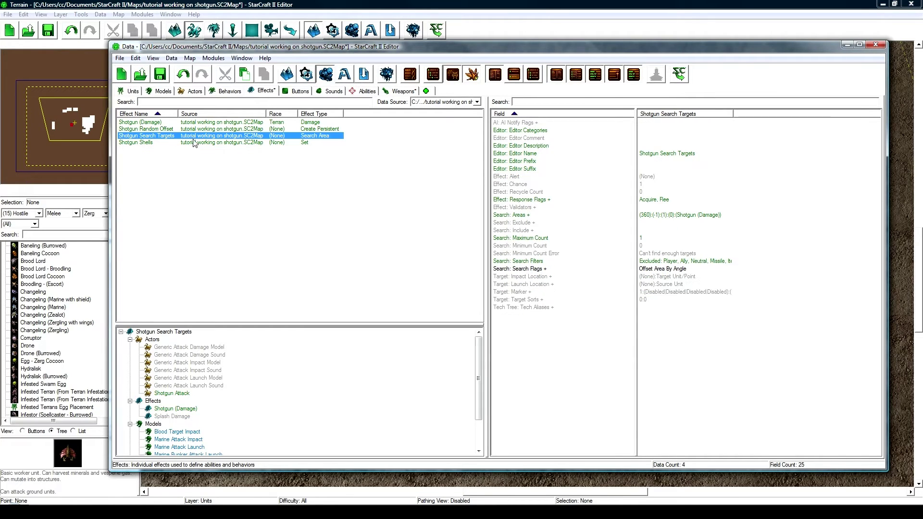
{"action": "left_click", "coordinate": [669, 263]}
{"action": "left_click", "coordinate": [670, 215]}
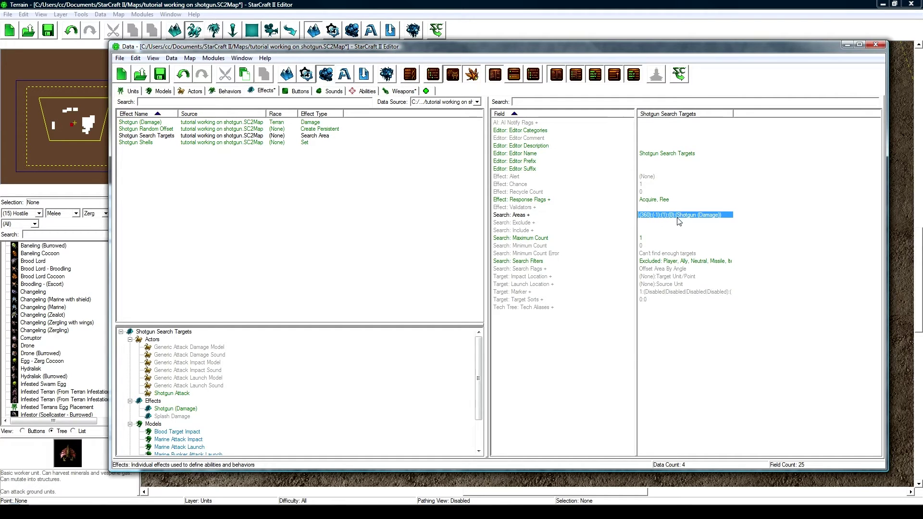
{"action": "left_click", "coordinate": [648, 238]}
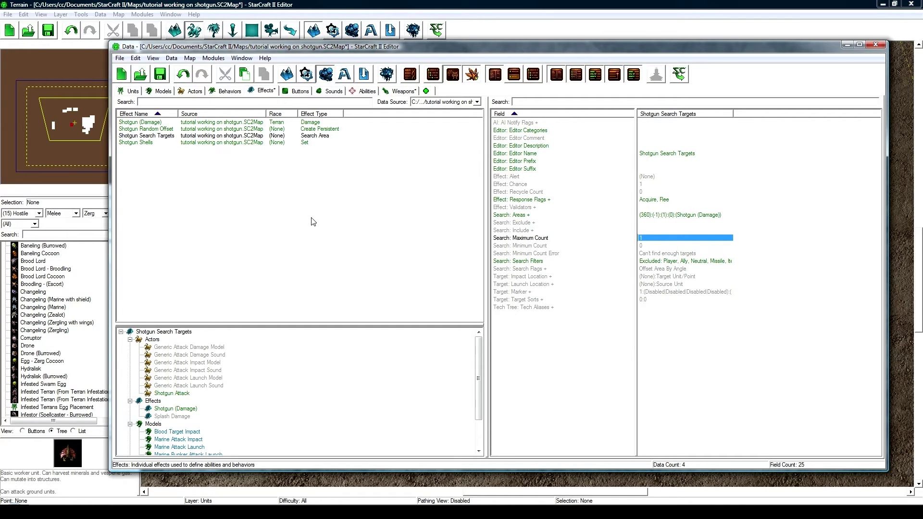
Step: Show units from all data sources and filter the unit list by marine
{"action": "left_click", "coordinate": [132, 92]}
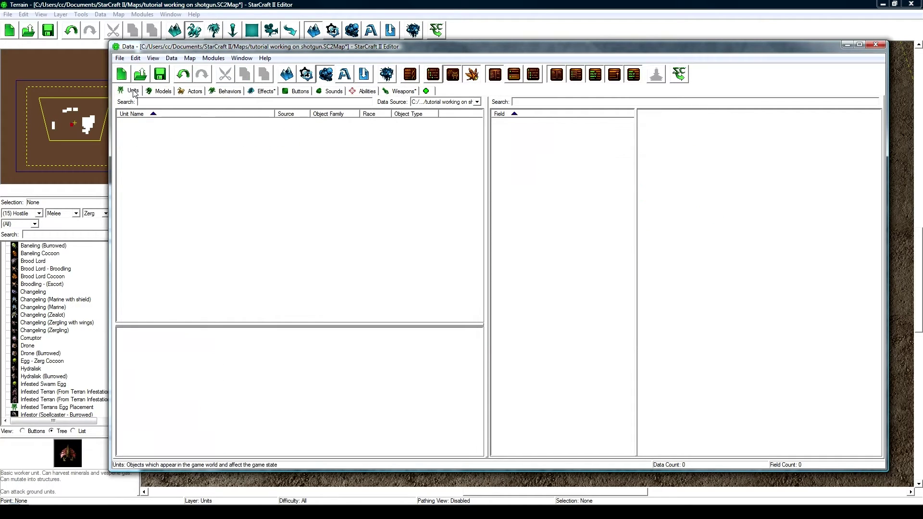
{"action": "left_click", "coordinate": [462, 103]}
{"action": "left_click", "coordinate": [462, 103]}
{"action": "left_click", "coordinate": [462, 103]}
{"action": "left_click", "coordinate": [456, 110]}
{"action": "left_click", "coordinate": [327, 102]}
{"action": "type", "text": "marine"}
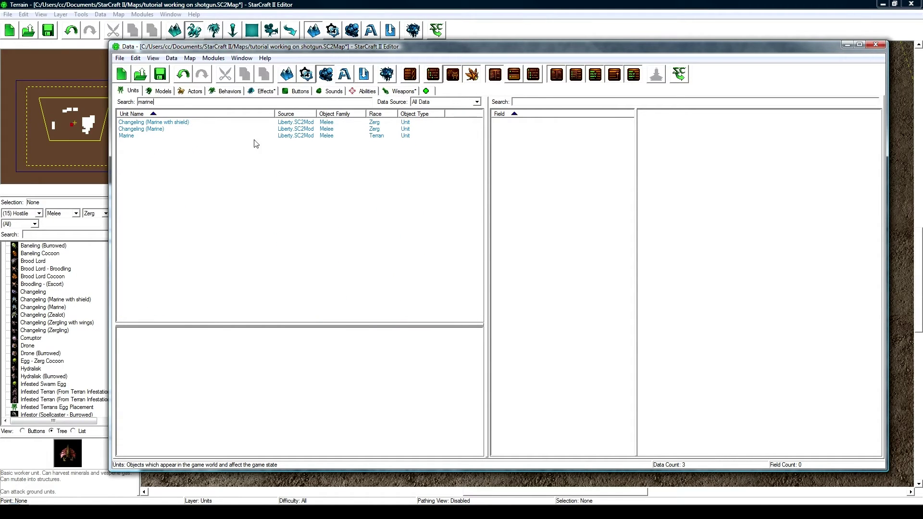
Step: Replace the Terran Marine unit's C-14 Gauss Rifle with the Marine - Shotgun weapon
{"action": "left_click", "coordinate": [176, 137]}
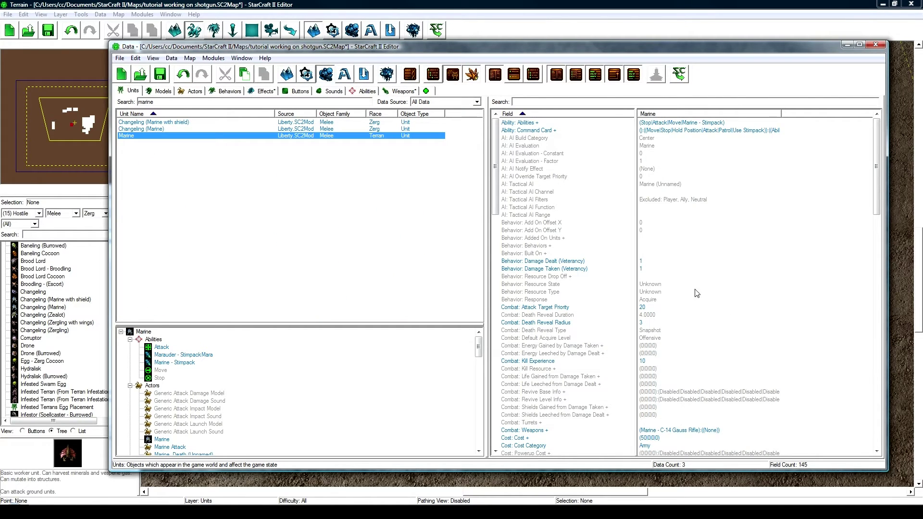
{"action": "left_click", "coordinate": [697, 292]}
{"action": "scroll", "coordinate": [697, 293], "scroll_direction": "down", "scroll_amount": 3}
{"action": "double_click", "coordinate": [680, 361]}
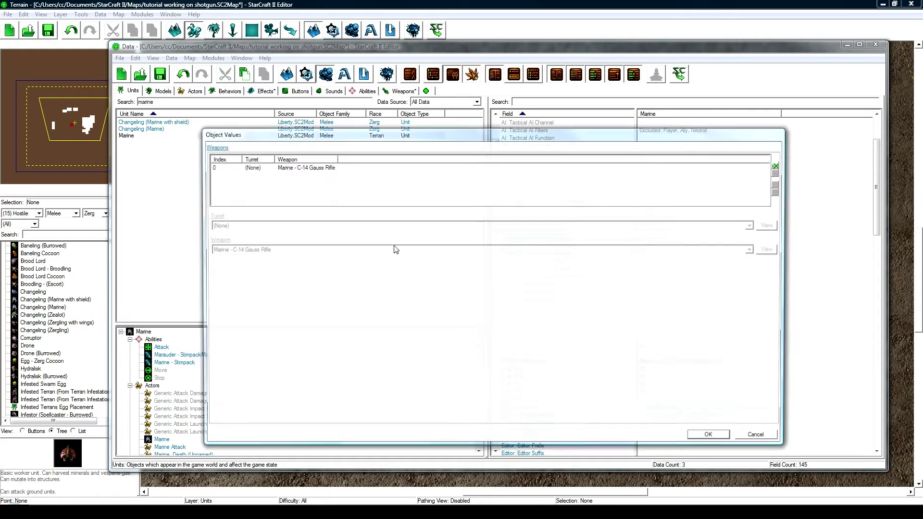
{"action": "left_click", "coordinate": [275, 169]}
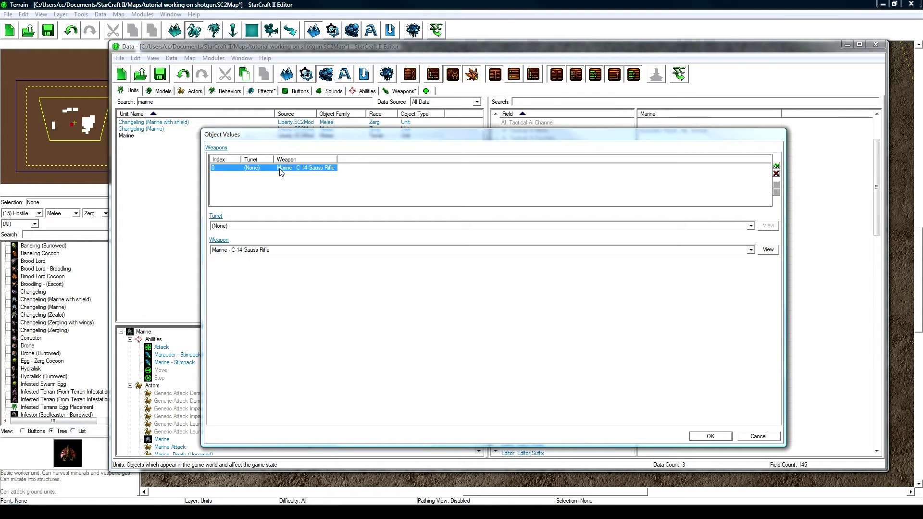
{"action": "left_click", "coordinate": [293, 250]}
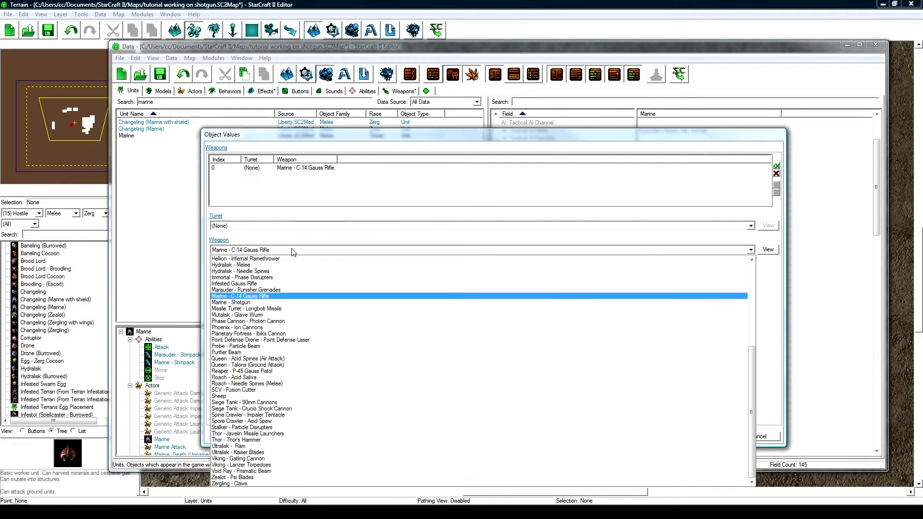
{"action": "left_click", "coordinate": [298, 303]}
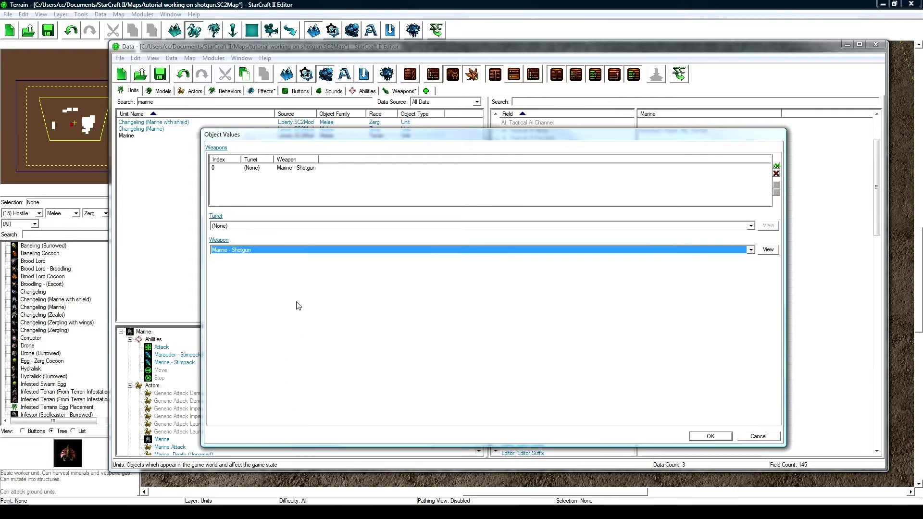
{"action": "left_click", "coordinate": [708, 439]}
Step: Set the Marine unit's maximum life and starting life to 4000
{"action": "left_click", "coordinate": [667, 308]}
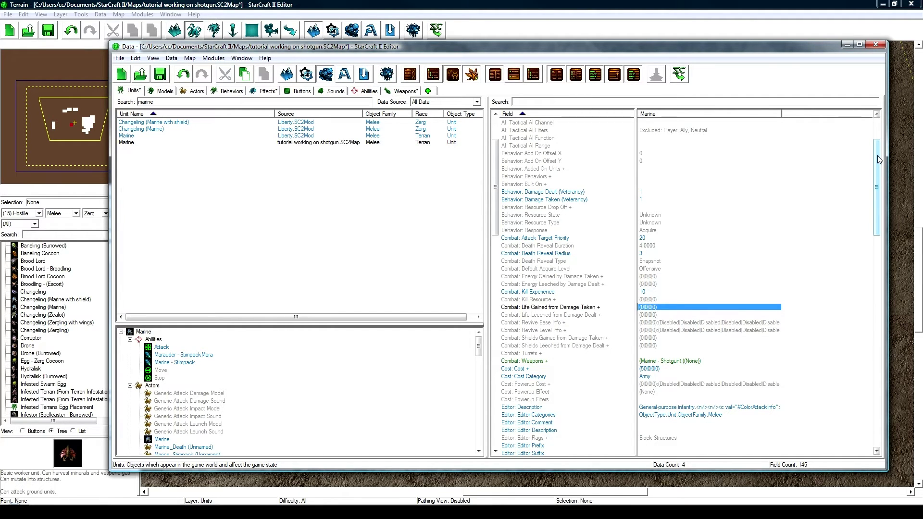
{"action": "left_click_drag", "start_coordinate": [878, 160], "coordinate": [870, 301]}
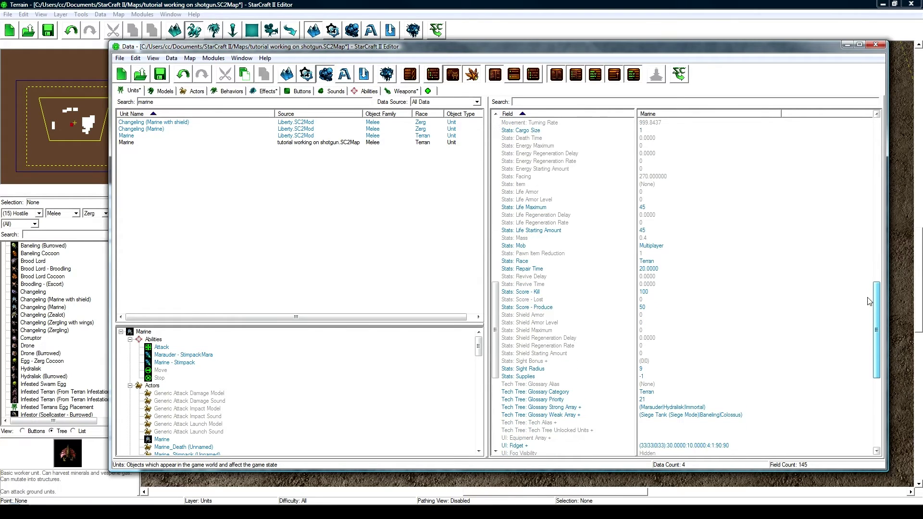
{"action": "double_click", "coordinate": [654, 207]}
{"action": "type", "text": "4000"}
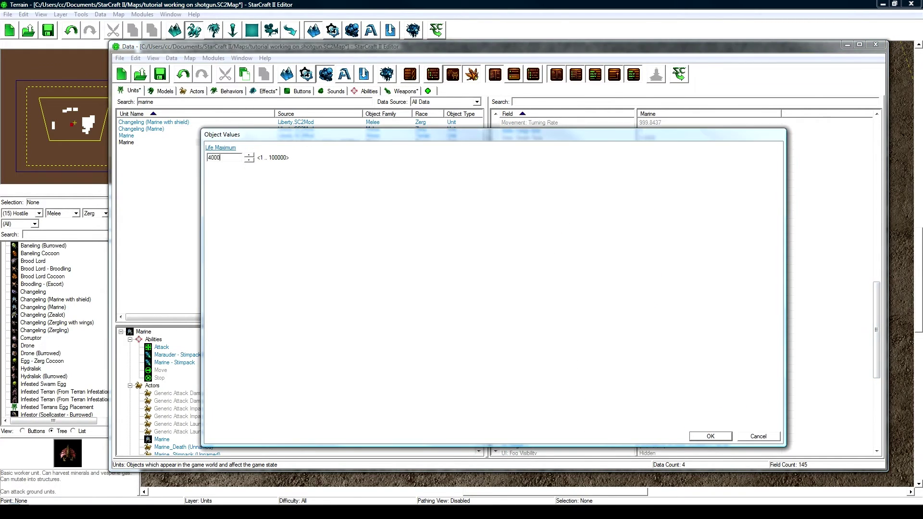
{"action": "key", "text": "Return"}
{"action": "left_click", "coordinate": [652, 231]}
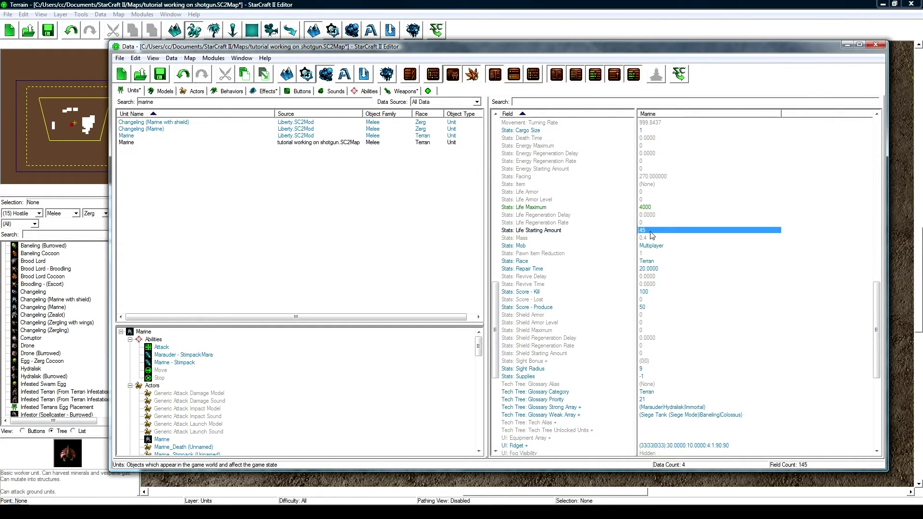
{"action": "type", "text": "4000"}
Step: Set the period of the Marine - Shotgun weapon to 1.4
{"action": "left_click", "coordinate": [405, 90]}
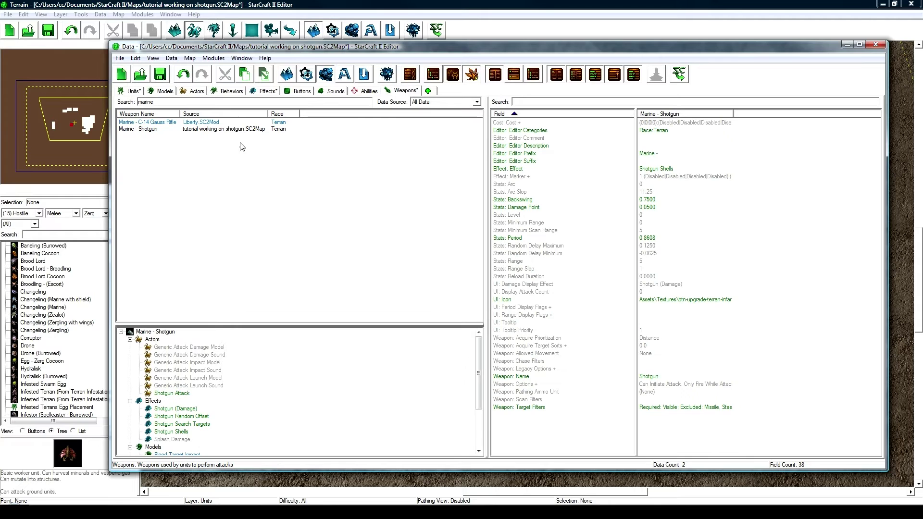
{"action": "left_click", "coordinate": [193, 129]}
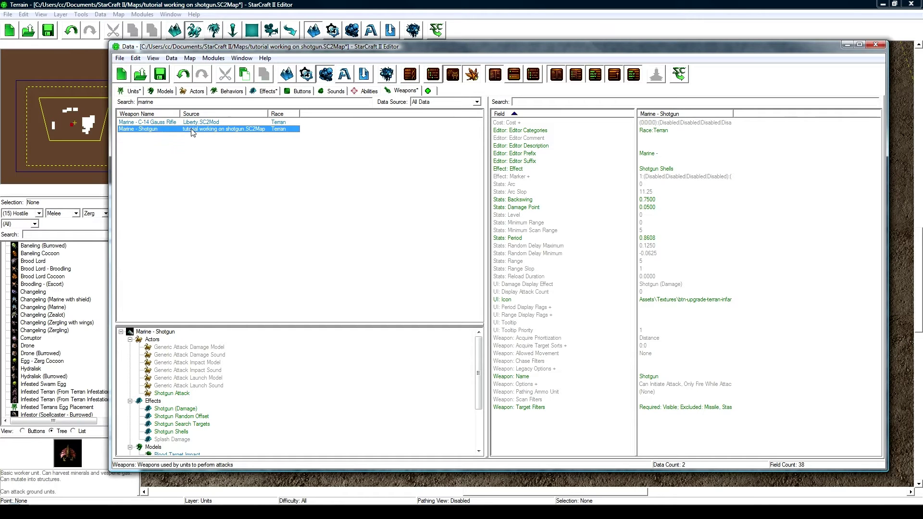
{"action": "double_click", "coordinate": [671, 239]}
{"action": "type", "text": "1.4"}
{"action": "key", "text": "Return"}
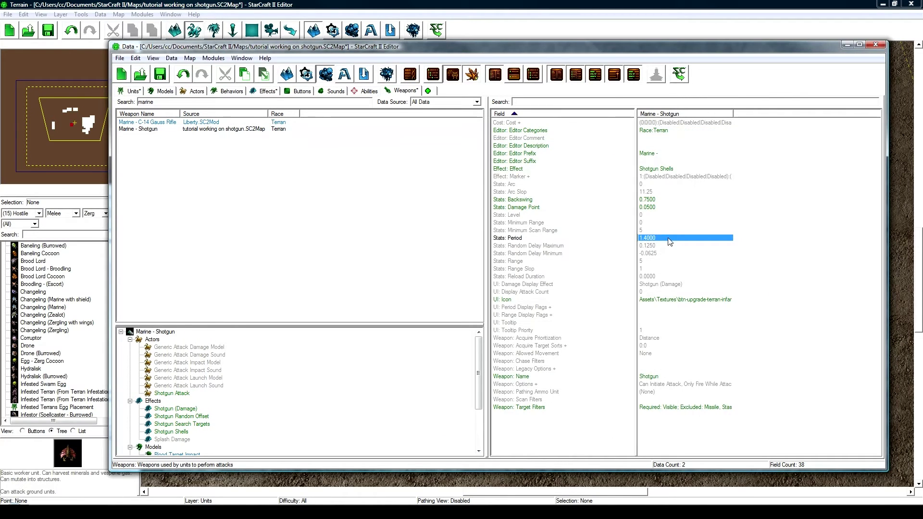
{"action": "left_click", "coordinate": [668, 247]}
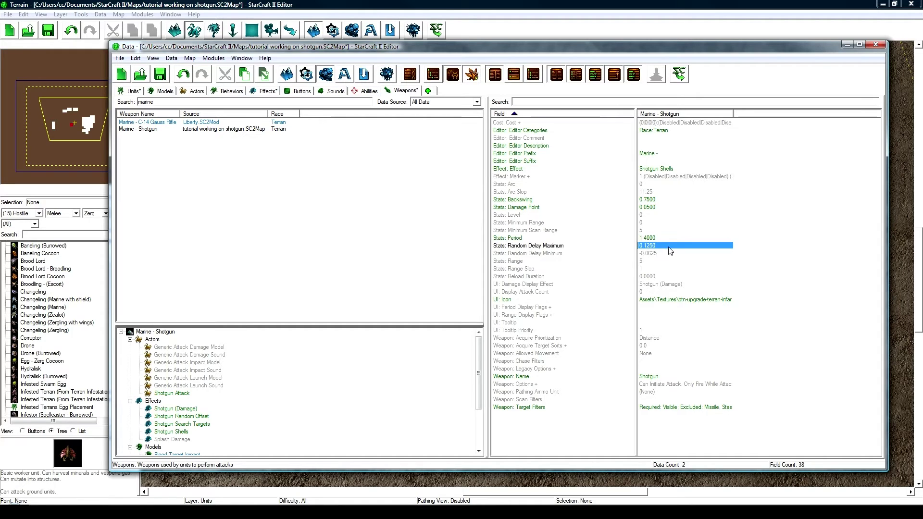
{"action": "left_click", "coordinate": [671, 239]}
{"action": "left_click", "coordinate": [672, 208]}
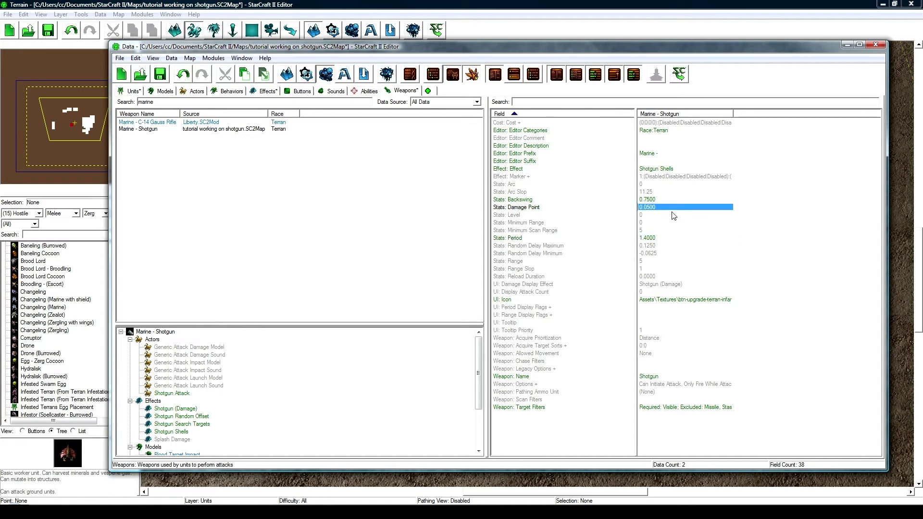
{"action": "left_click", "coordinate": [678, 239]}
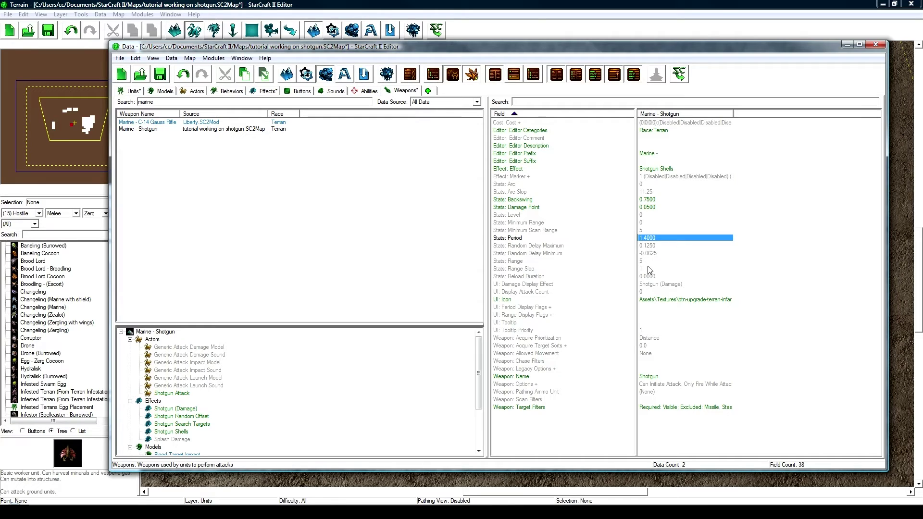
{"action": "left_click", "coordinate": [542, 408]}
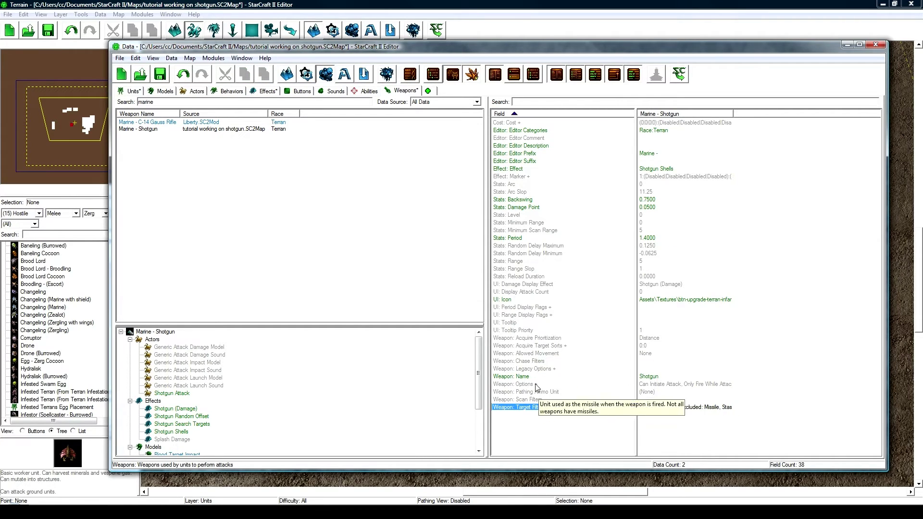
{"action": "double_click", "coordinate": [539, 407]}
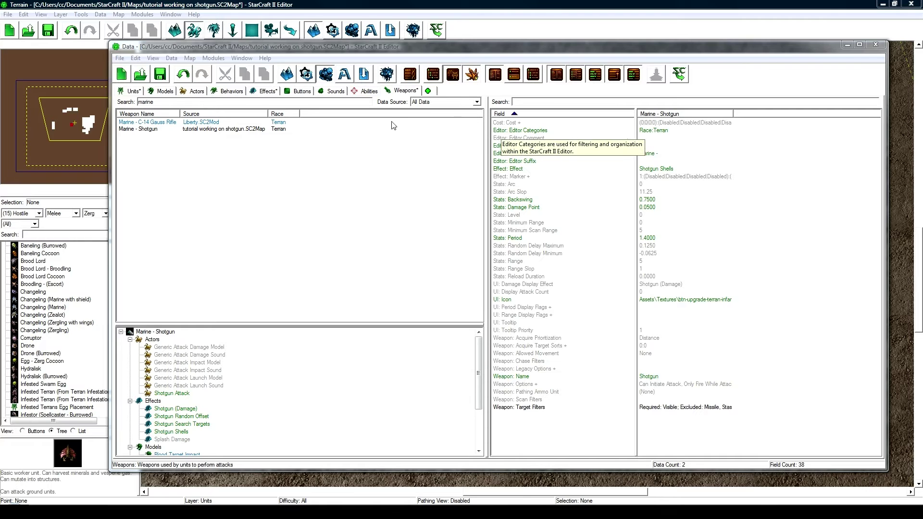
Step: List only the actors stored in the current map without the marine filter and select the Shotgun Attack actor
{"action": "left_click", "coordinate": [199, 92]}
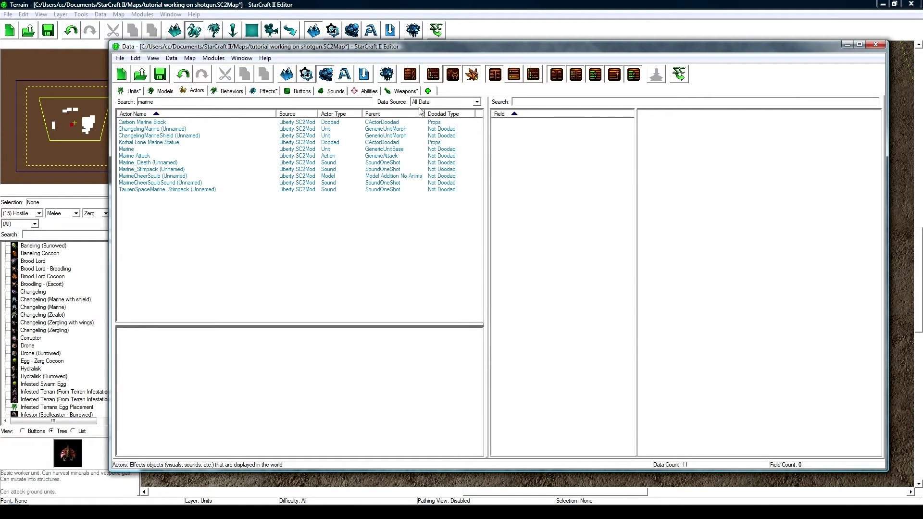
{"action": "left_click", "coordinate": [440, 101]}
{"action": "left_click", "coordinate": [435, 136]}
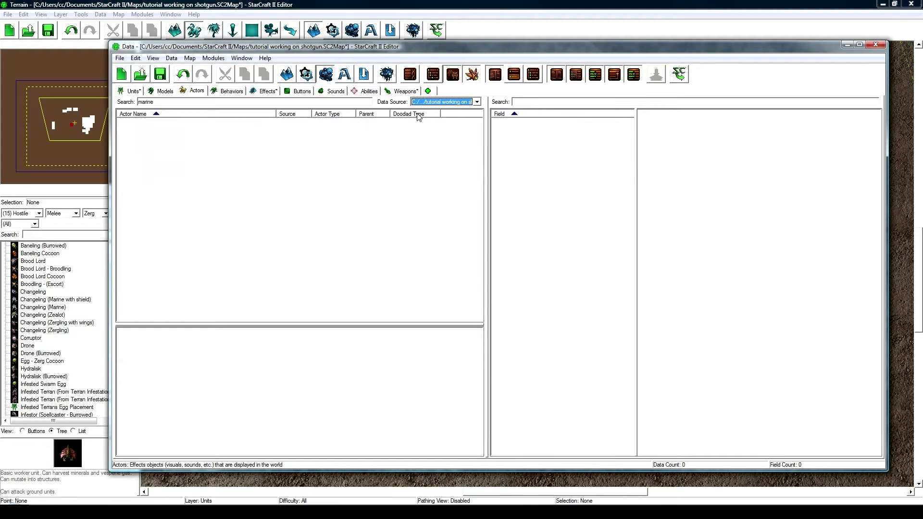
{"action": "left_click_drag", "start_coordinate": [165, 102], "coordinate": [130, 102]}
{"action": "key", "text": "BackSpace"}
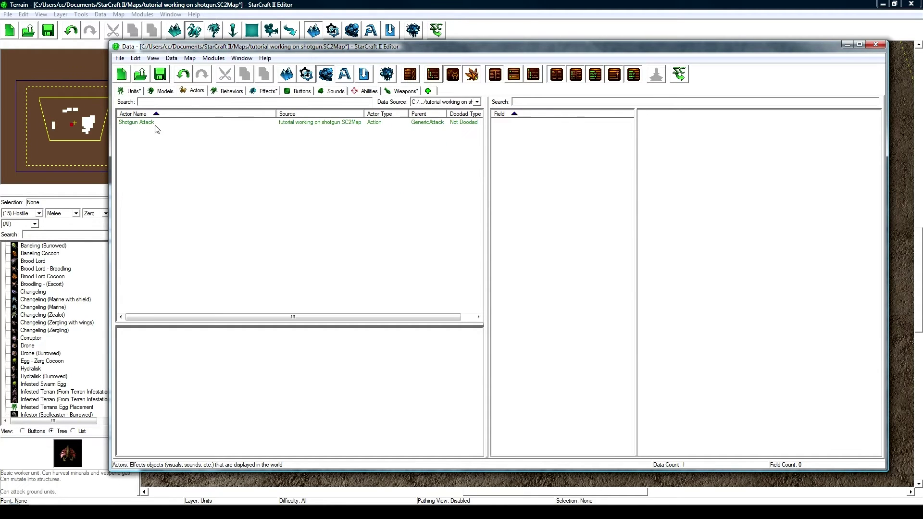
{"action": "left_click", "coordinate": [145, 122]}
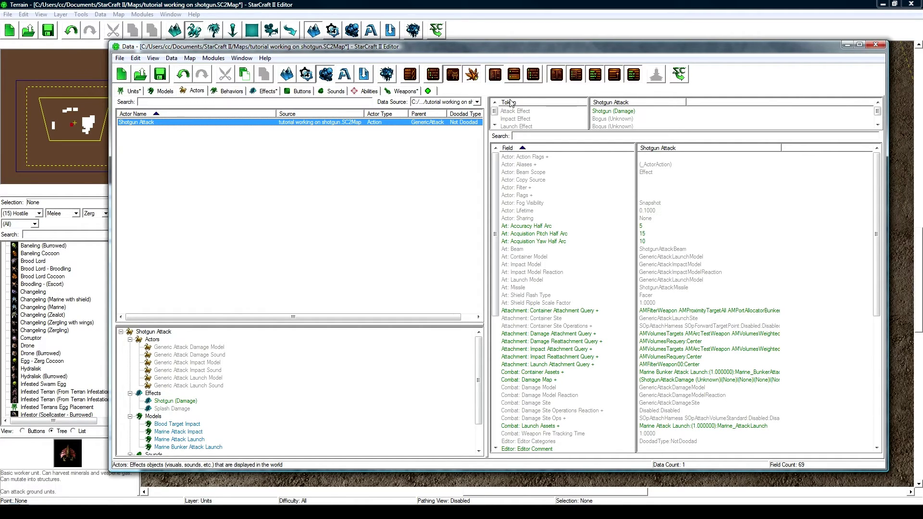
Step: Set the Shotgun Attack actor's Attack Effect token to Shotgun Search Targets
{"action": "left_click", "coordinate": [624, 111]}
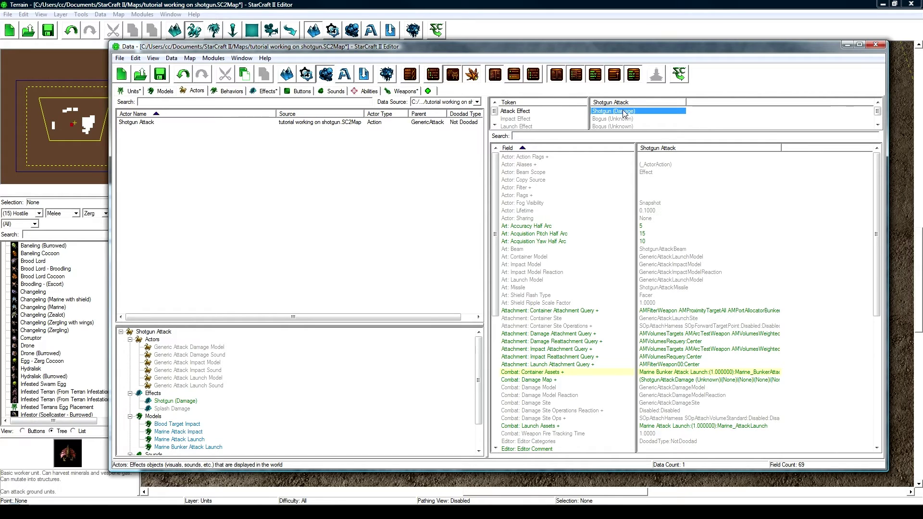
{"action": "double_click", "coordinate": [624, 112]}
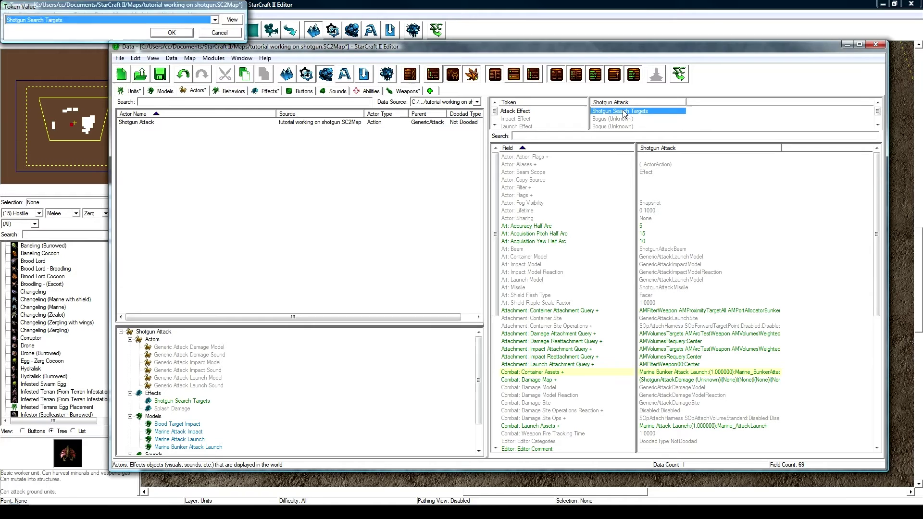
{"action": "key", "text": "Return"}
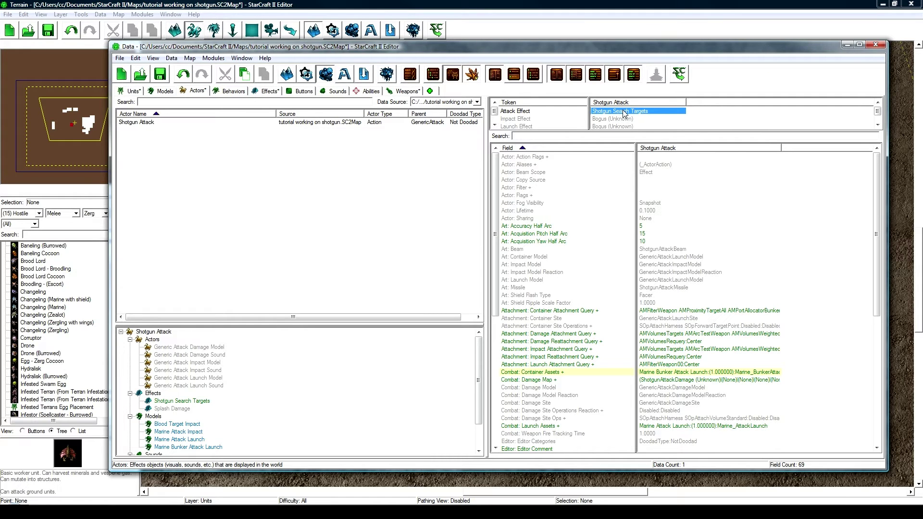
Step: Examine the Shotgun Attack actor's attachment, combat and event fields together with its Attack Effect token
{"action": "left_click", "coordinate": [692, 318]}
{"action": "scroll", "coordinate": [695, 295], "scroll_direction": "down", "scroll_amount": 4}
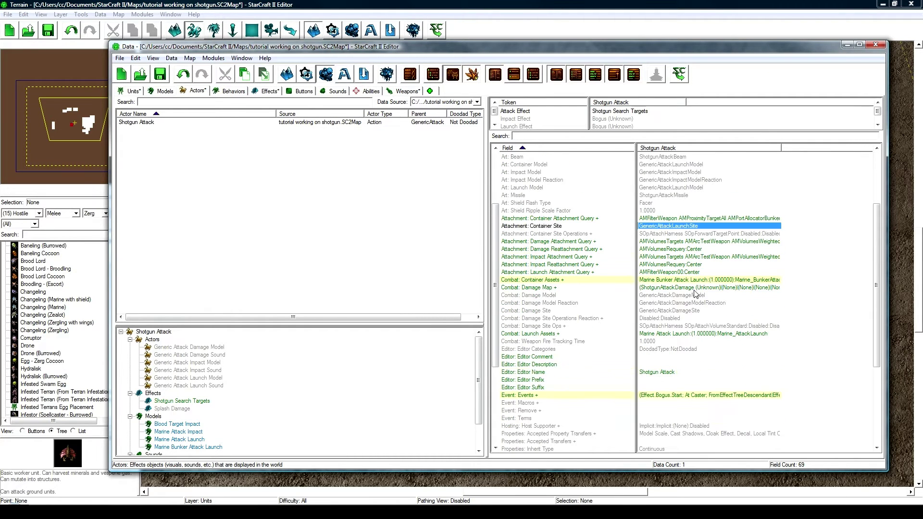
{"action": "scroll", "coordinate": [695, 294], "scroll_direction": "down", "scroll_amount": 2}
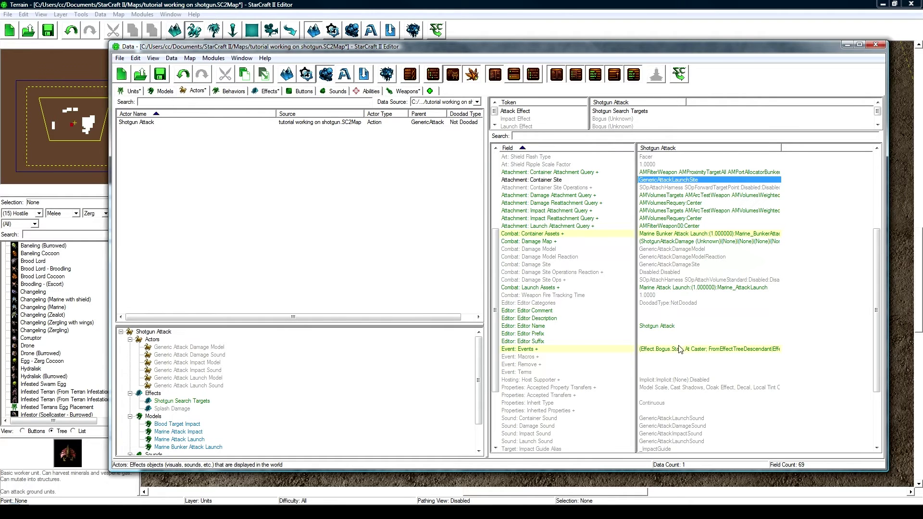
{"action": "left_click", "coordinate": [679, 349]}
{"action": "left_click", "coordinate": [695, 234]}
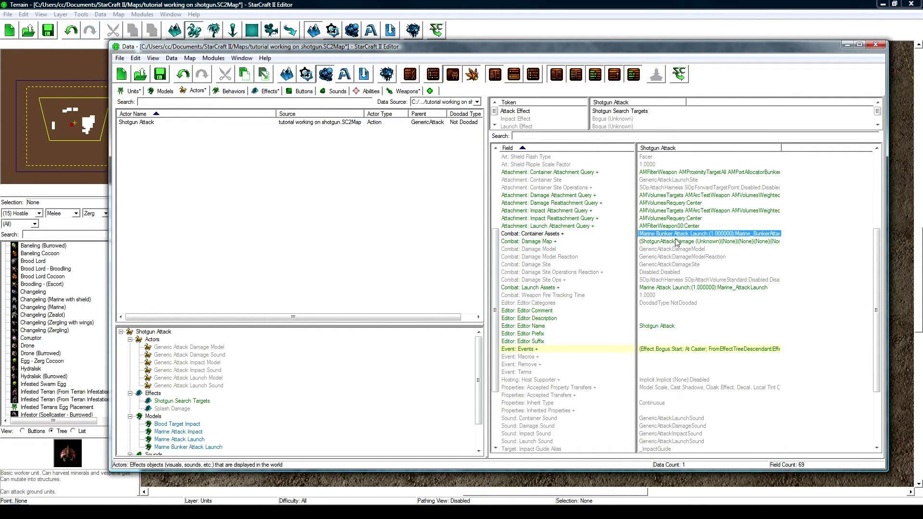
{"action": "scroll", "coordinate": [677, 262], "scroll_direction": "down", "scroll_amount": 2}
{"action": "left_click", "coordinate": [679, 305]}
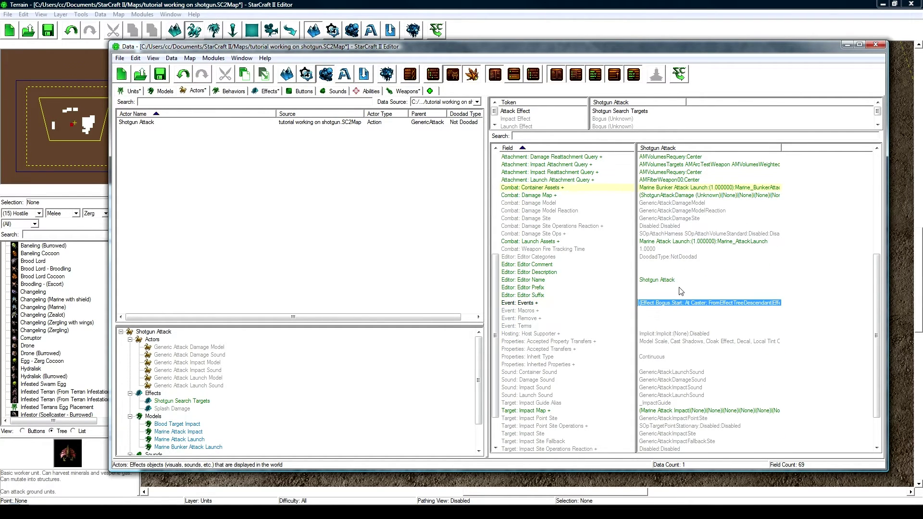
{"action": "scroll", "coordinate": [679, 284], "scroll_direction": "up", "scroll_amount": 1}
{"action": "scroll", "coordinate": [679, 278], "scroll_direction": "up", "scroll_amount": 3}
{"action": "scroll", "coordinate": [676, 274], "scroll_direction": "down", "scroll_amount": 1}
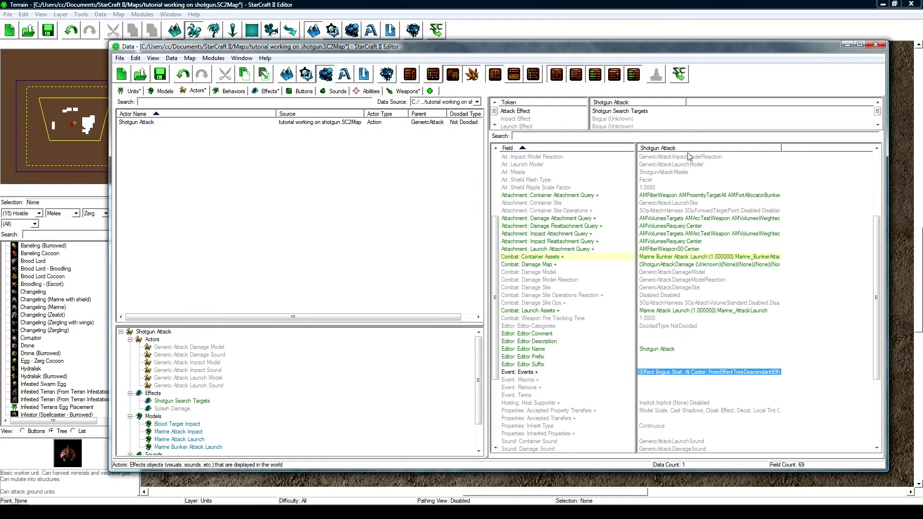
{"action": "left_click", "coordinate": [652, 111]}
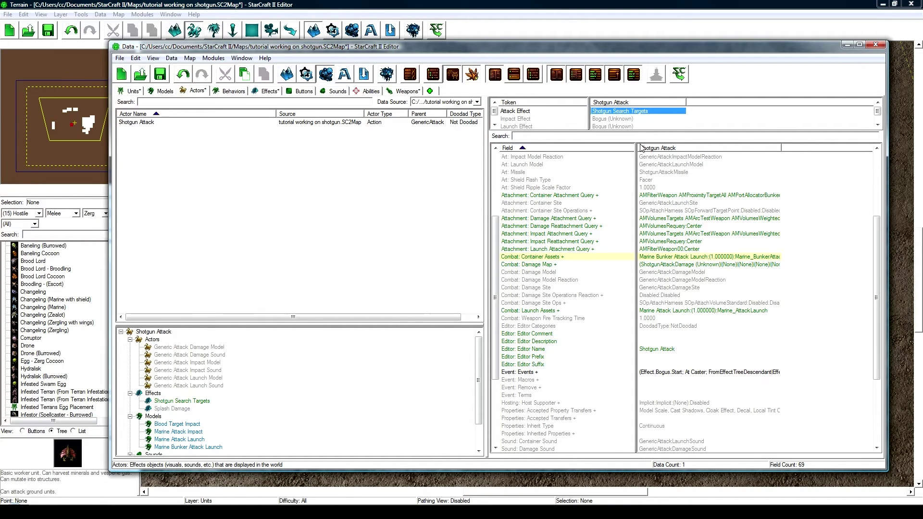
{"action": "left_click", "coordinate": [651, 272]}
Step: Set the sound in the Shotgun Attack actor's launch assets to Reaper_AttackLaunch
{"action": "scroll", "coordinate": [654, 269], "scroll_direction": "up", "scroll_amount": 1}
{"action": "scroll", "coordinate": [655, 267], "scroll_direction": "down", "scroll_amount": 2}
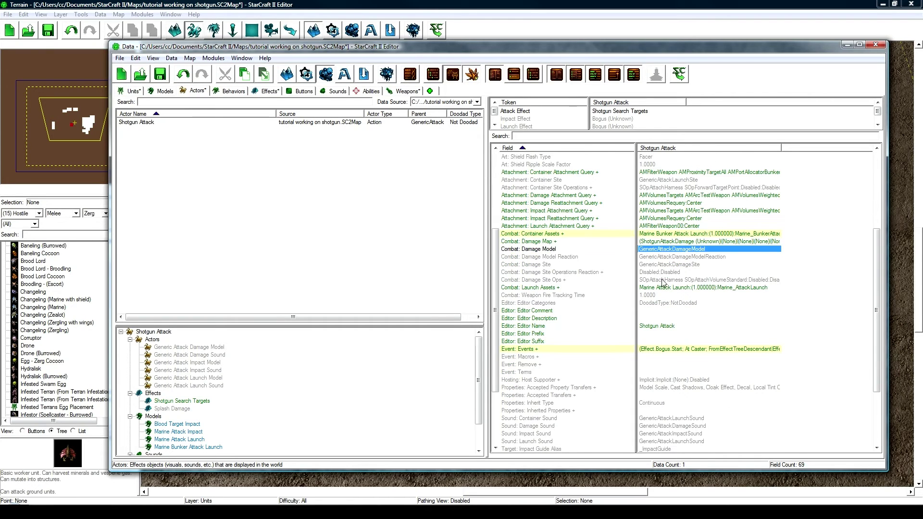
{"action": "double_click", "coordinate": [670, 288]}
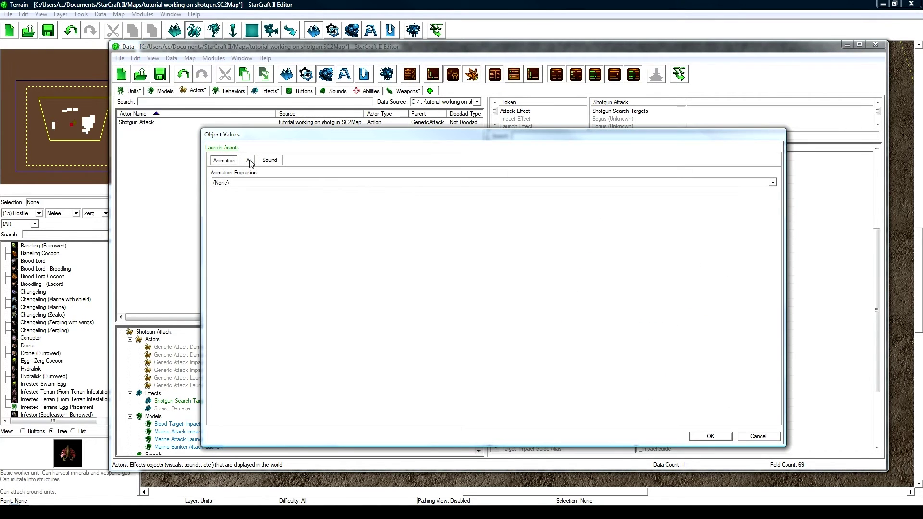
{"action": "left_click", "coordinate": [250, 161]}
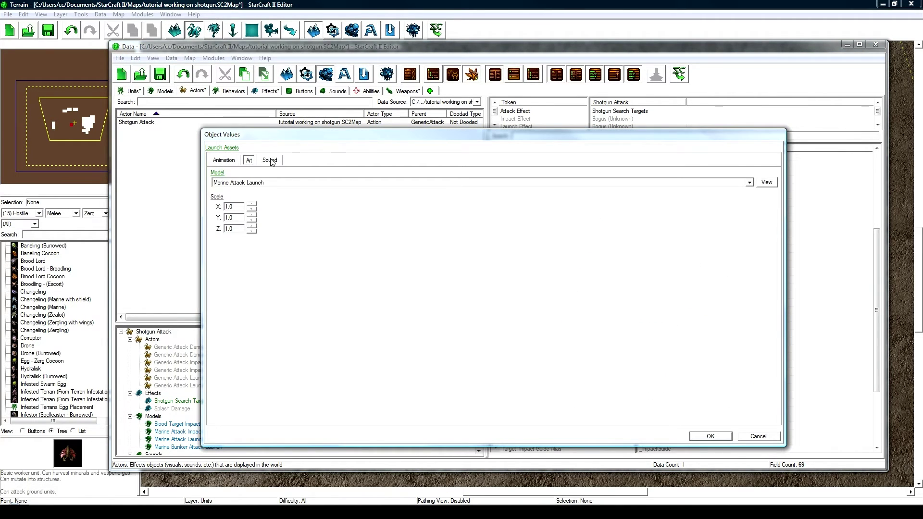
{"action": "left_click", "coordinate": [270, 161]}
{"action": "left_click", "coordinate": [265, 186]}
{"action": "type", "text": "Reaper_Attack"}
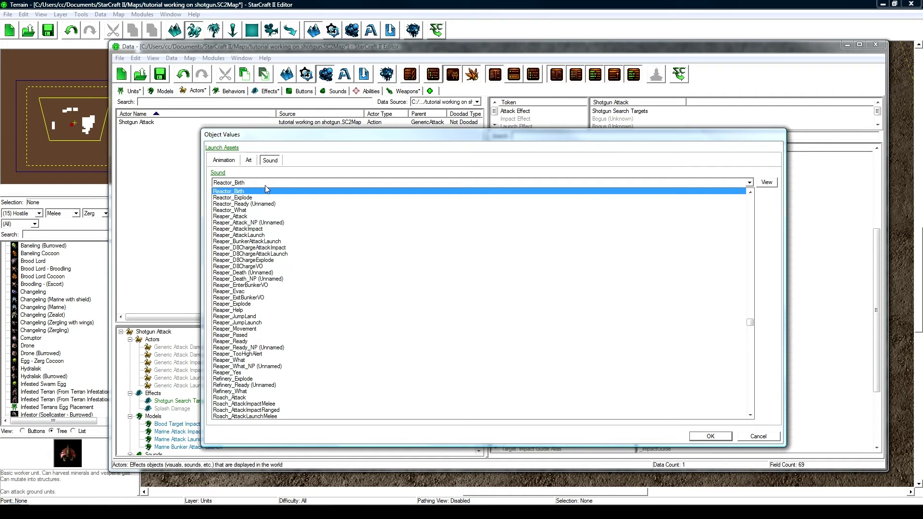
{"action": "left_click", "coordinate": [264, 210]}
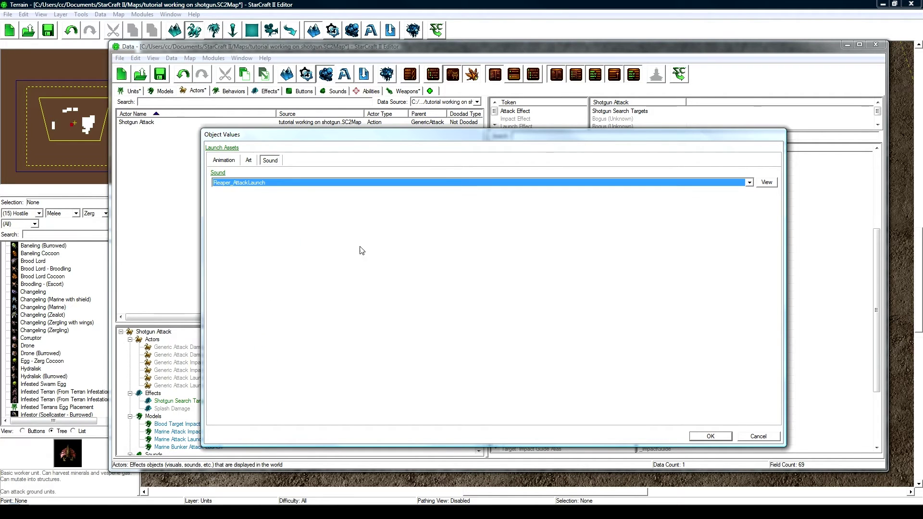
{"action": "left_click", "coordinate": [727, 438]}
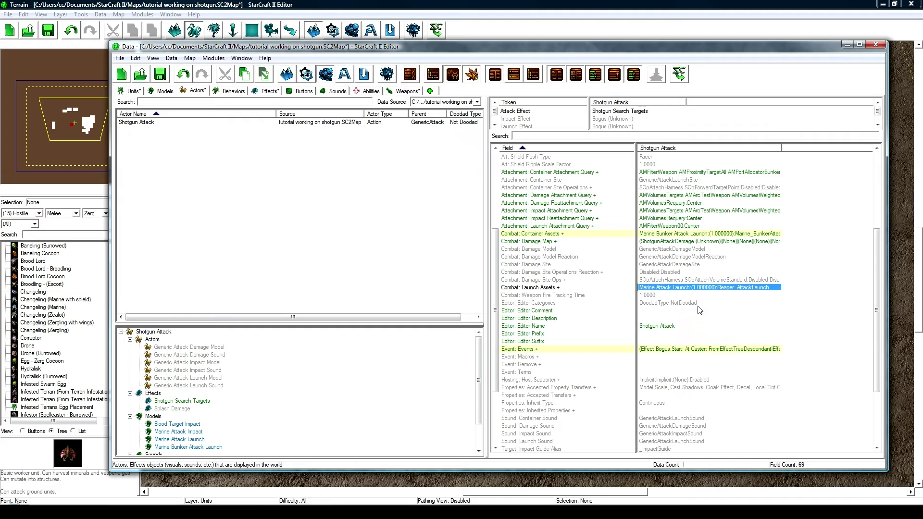
Step: Set the model of the None entry in the Shotgun Attack actor's impact map to Ghost Snipe Attack Impact
{"action": "left_click", "coordinate": [699, 310]}
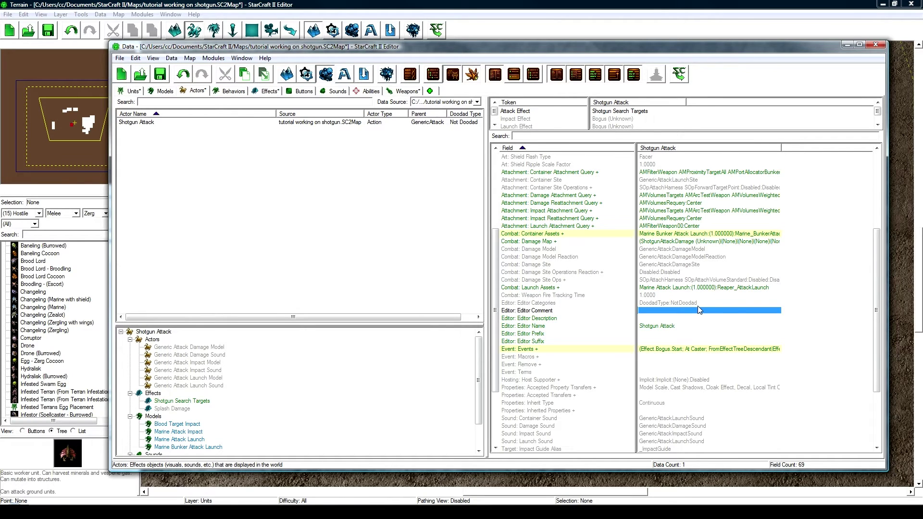
{"action": "scroll", "coordinate": [697, 305], "scroll_direction": "down", "scroll_amount": 4}
{"action": "double_click", "coordinate": [667, 364]}
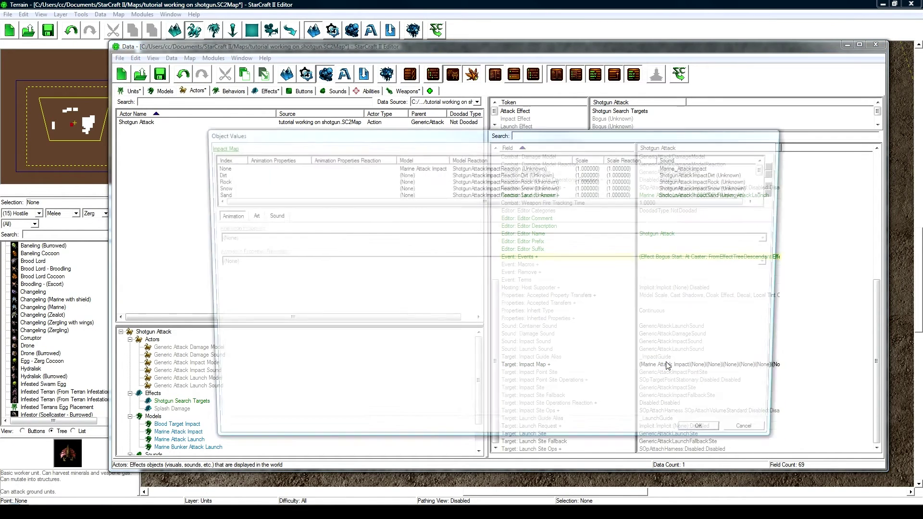
{"action": "left_click", "coordinate": [425, 170]}
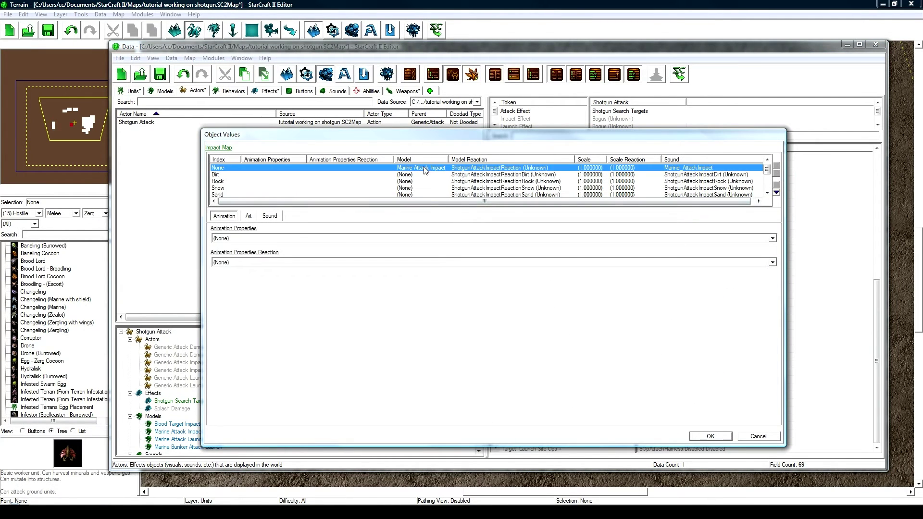
{"action": "left_click", "coordinate": [249, 217]}
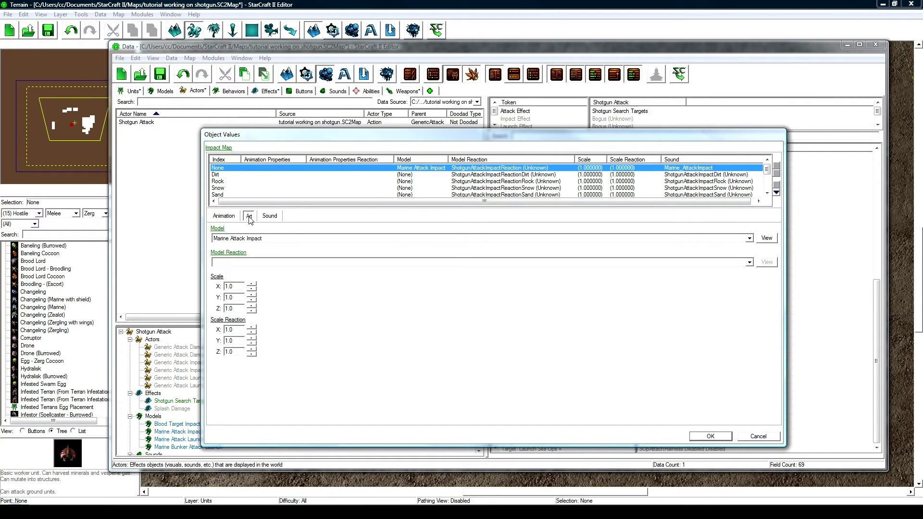
{"action": "left_click", "coordinate": [282, 238]}
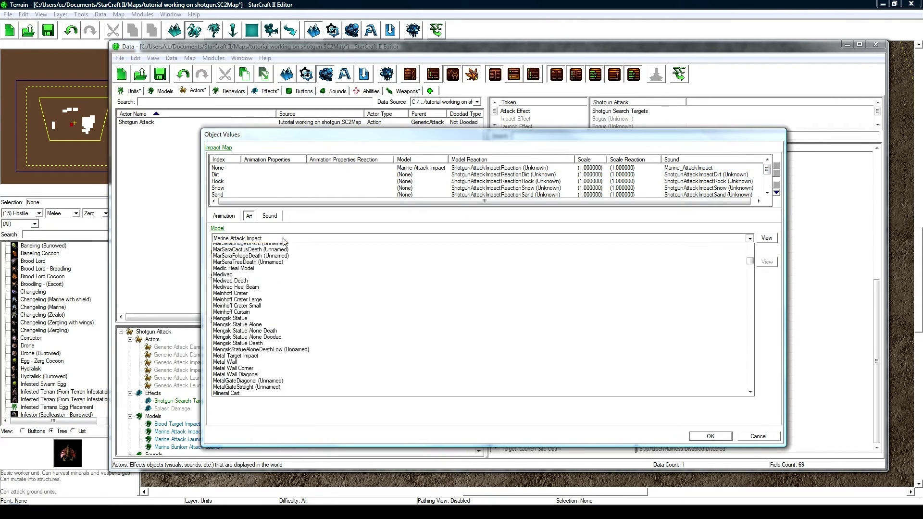
{"action": "type", "text": "ghost"}
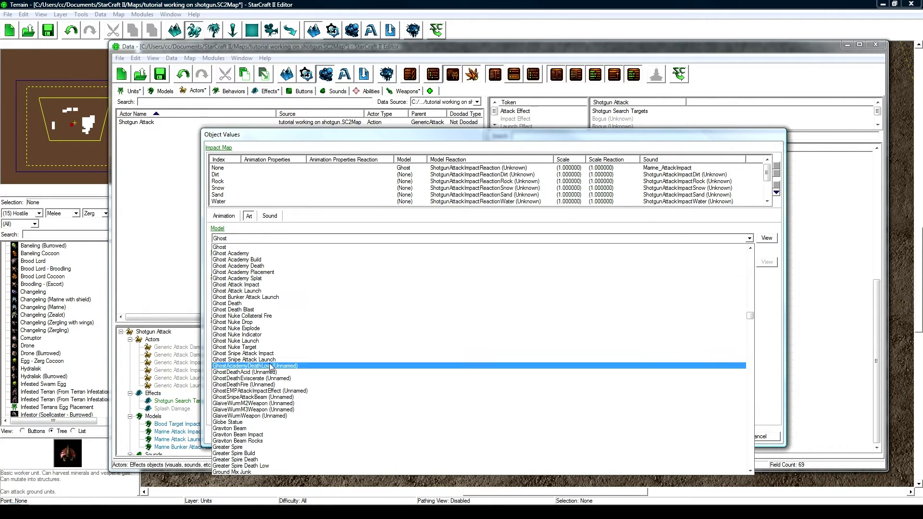
{"action": "left_click", "coordinate": [279, 353]}
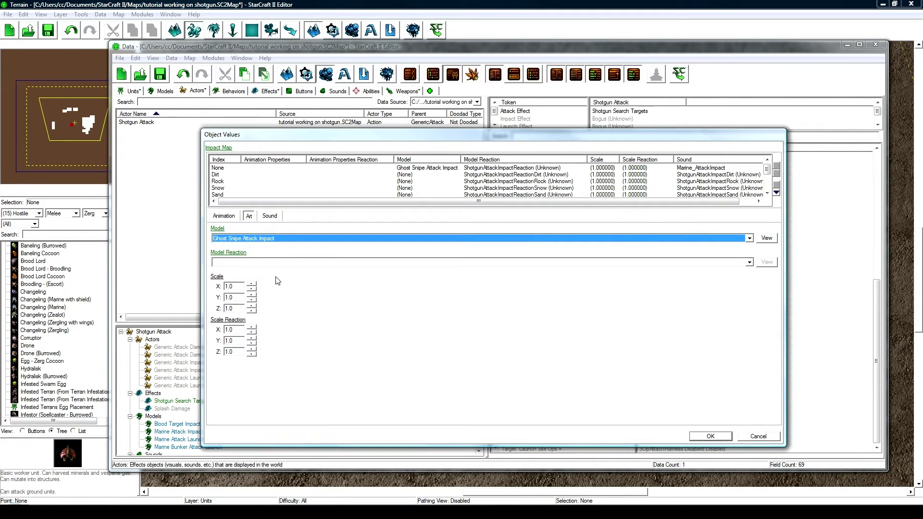
Step: Set the sound of the impact map's None entry to Reaper_AttackImpact and apply the impact map changes
{"action": "left_click", "coordinate": [271, 216]}
{"action": "left_click", "coordinate": [269, 238]}
{"action": "type", "text": "rea"}
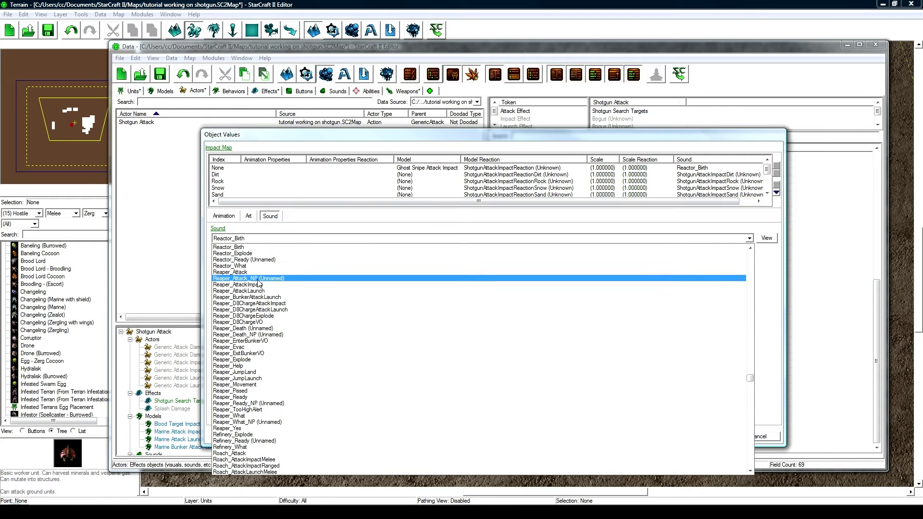
{"action": "left_click", "coordinate": [258, 284]}
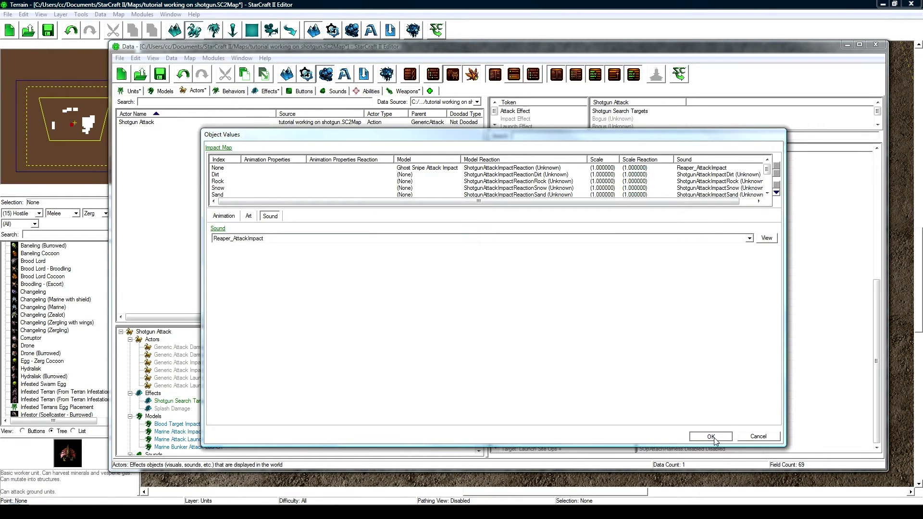
{"action": "left_click", "coordinate": [711, 436]}
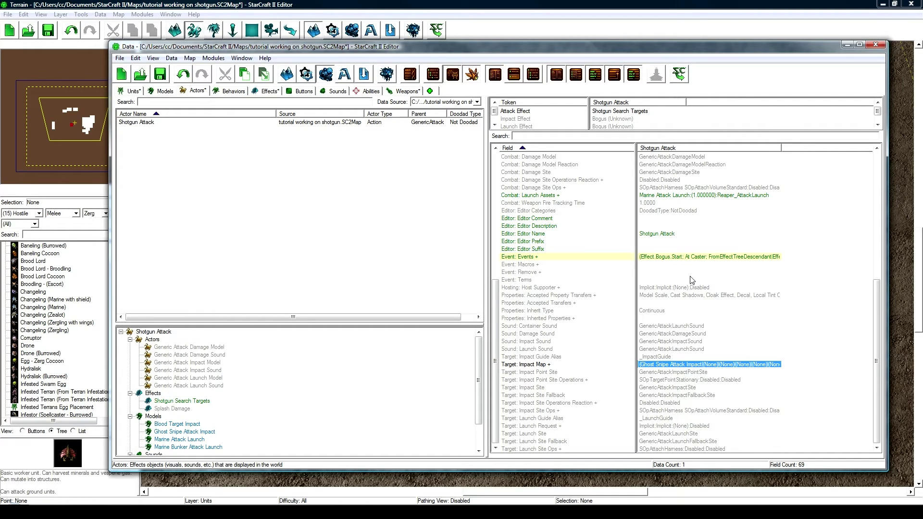
{"action": "left_click", "coordinate": [620, 24]}
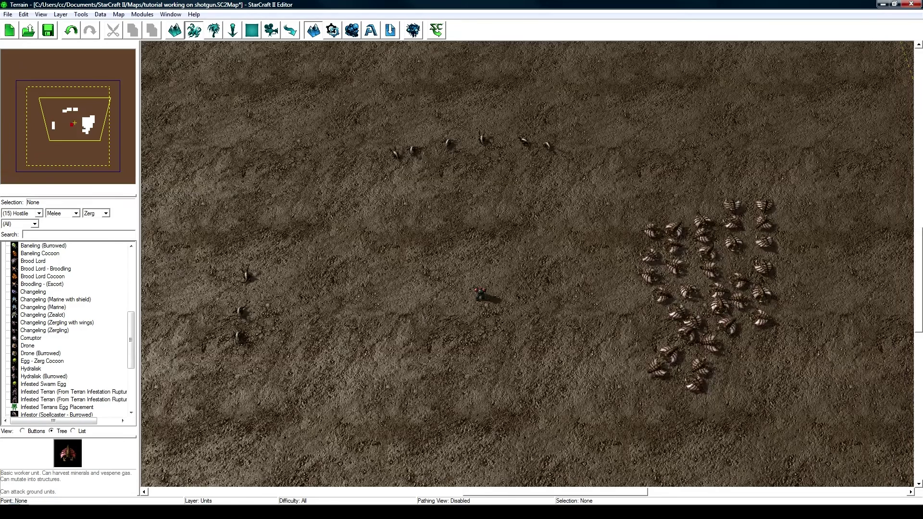
{"action": "left_click", "coordinate": [288, 512]}
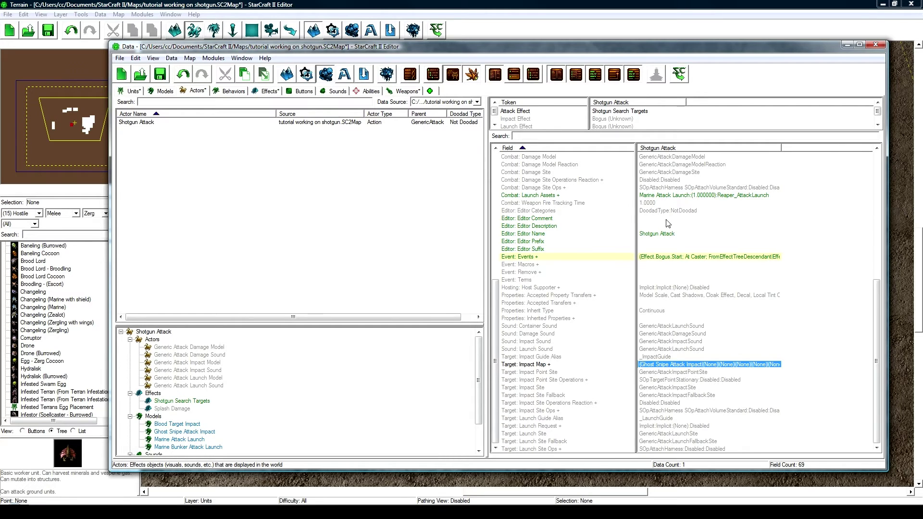
{"action": "scroll", "coordinate": [673, 269], "scroll_direction": "up", "scroll_amount": 10}
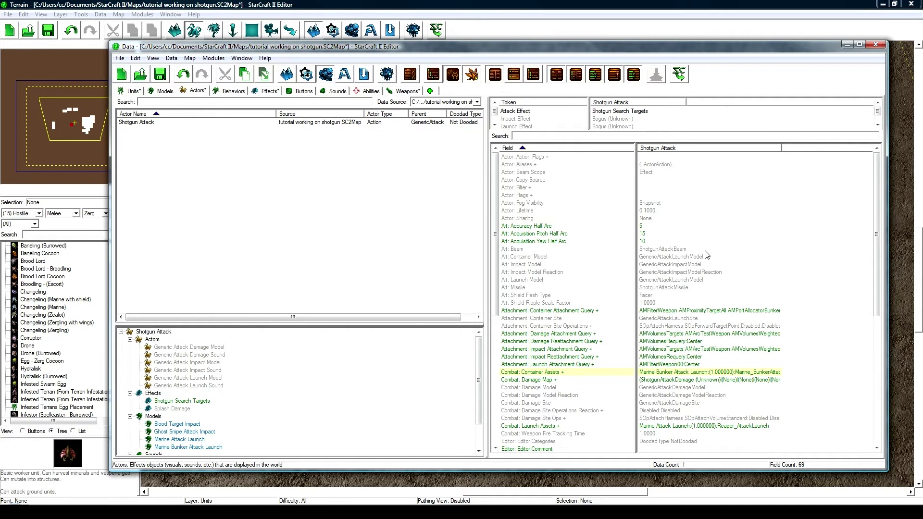
Step: Review the Shotgun Attack actor's fields and inspect the value of its Art: Beam field
{"action": "scroll", "coordinate": [693, 253], "scroll_direction": "down", "scroll_amount": 6}
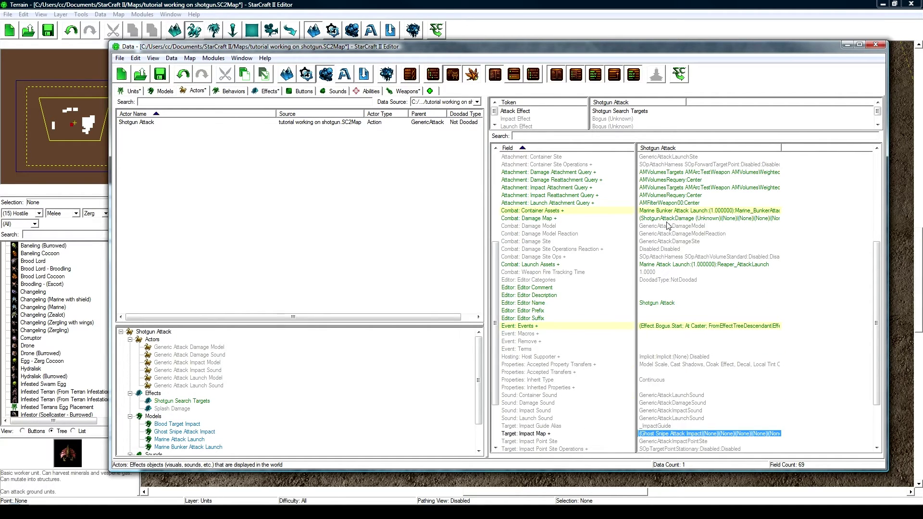
{"action": "scroll", "coordinate": [673, 246], "scroll_direction": "up", "scroll_amount": 5}
{"action": "scroll", "coordinate": [672, 246], "scroll_direction": "up", "scroll_amount": 1}
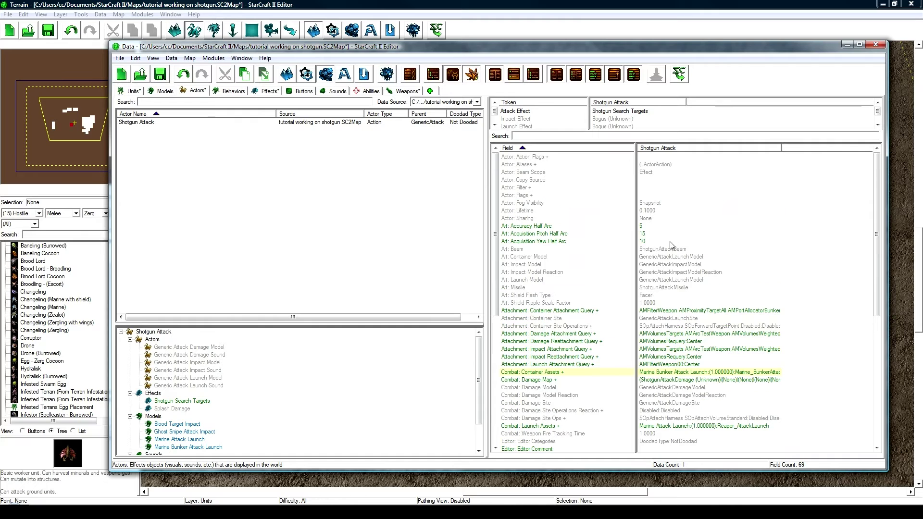
{"action": "left_click", "coordinate": [537, 251]}
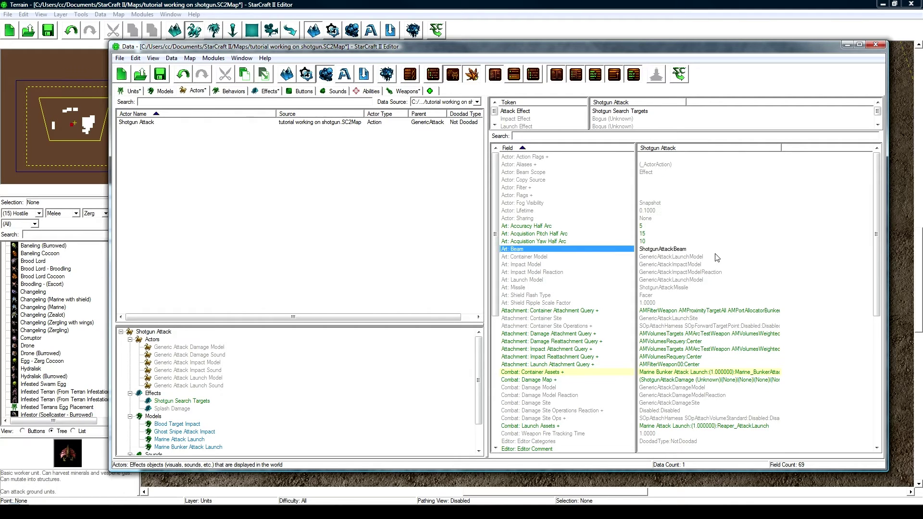
{"action": "double_click", "coordinate": [538, 249]}
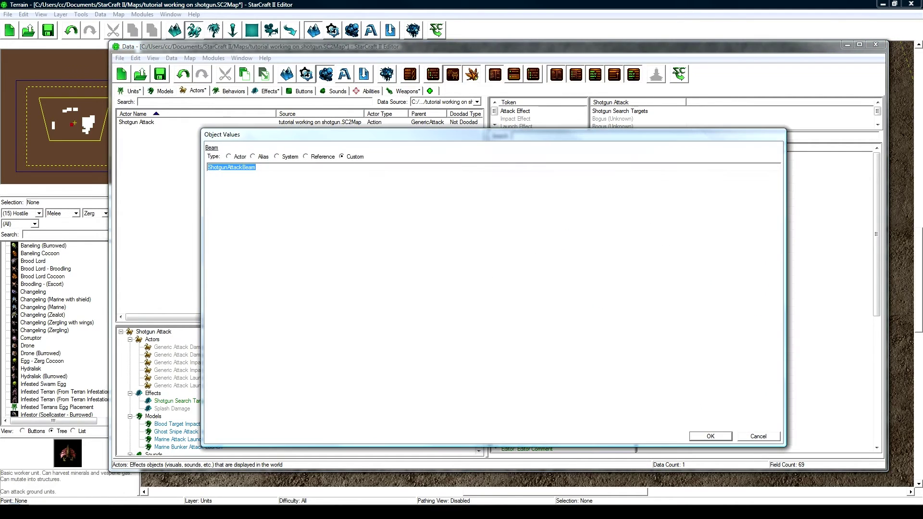
{"action": "left_click", "coordinate": [709, 436]}
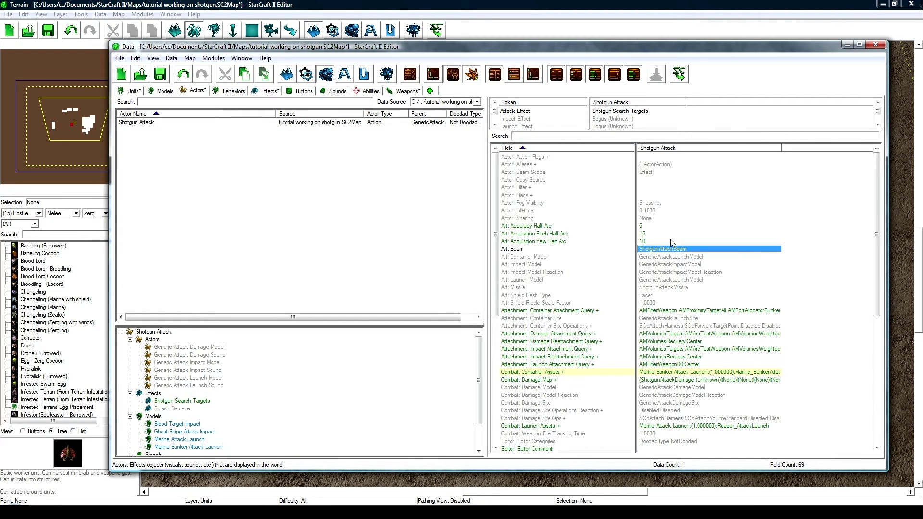
{"action": "left_click", "coordinate": [666, 257]}
{"action": "left_click", "coordinate": [671, 249]}
Step: Examine the placed units in the terrain view and return to the Shotgun Attack actor's Beam field
{"action": "left_click", "coordinate": [632, 10]}
{"action": "right_click_drag", "start_coordinate": [569, 199], "coordinate": [555, 248]}
{"action": "right_click_drag", "start_coordinate": [485, 301], "coordinate": [436, 278]}
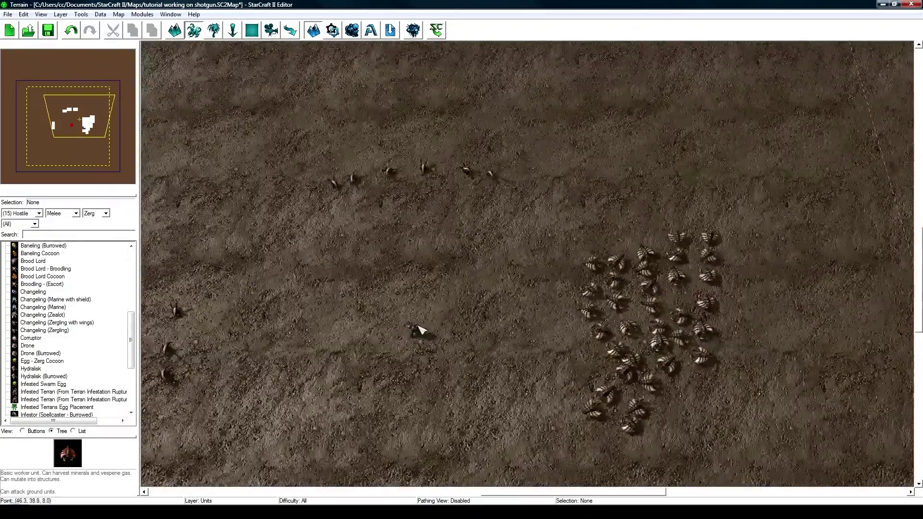
{"action": "right_click_drag", "start_coordinate": [418, 237], "coordinate": [434, 291]}
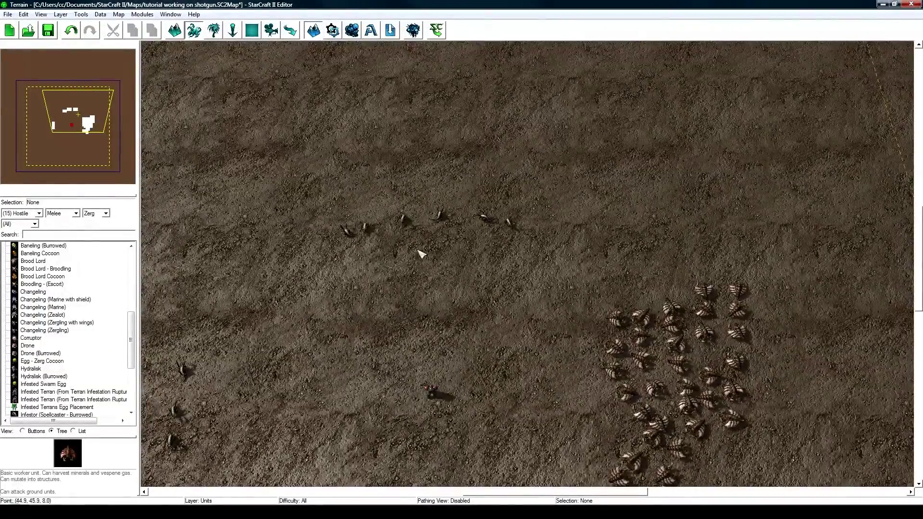
{"action": "right_click_drag", "start_coordinate": [447, 392], "coordinate": [509, 288]}
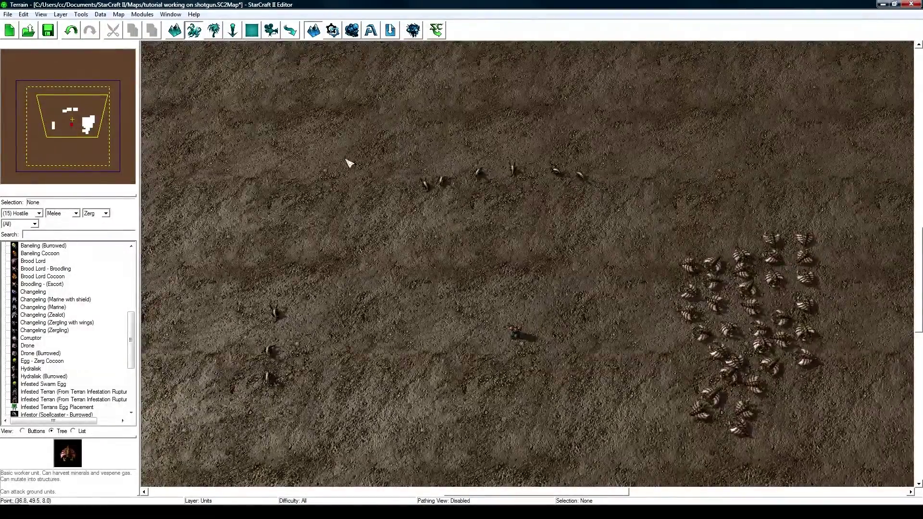
{"action": "key", "text": "F7"}
{"action": "left_click_drag", "start_coordinate": [695, 236], "coordinate": [695, 238]}
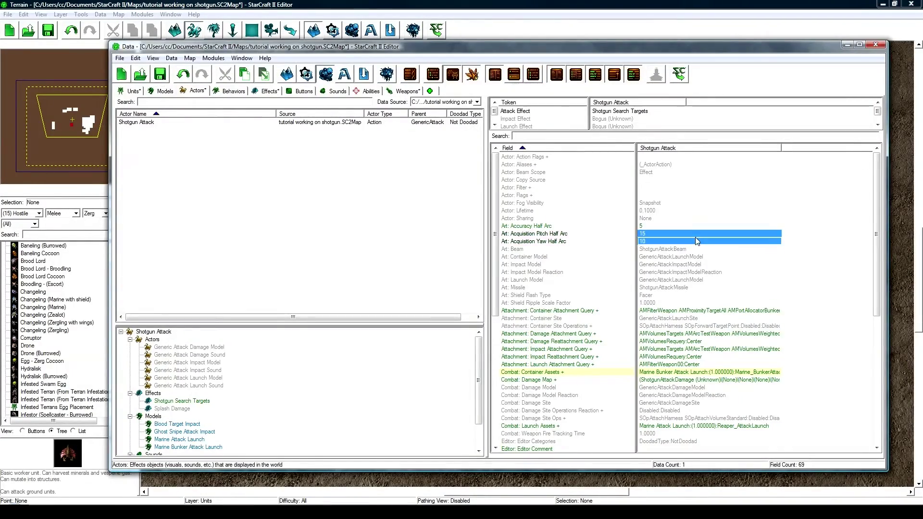
{"action": "left_click", "coordinate": [691, 248]}
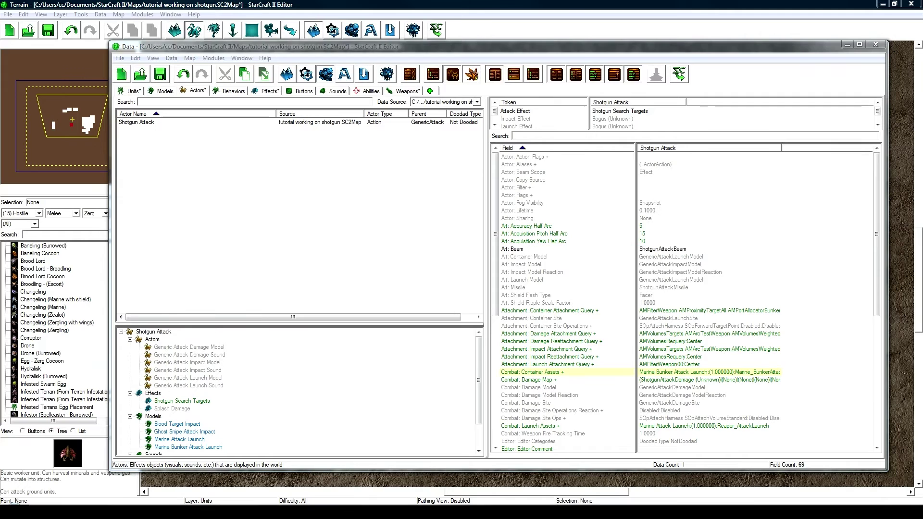
Step: Create a new actor named Shotgun Beam Impact Site with a suggested ID and actor type Site, based on CActorSite
{"action": "left_click", "coordinate": [294, 192]}
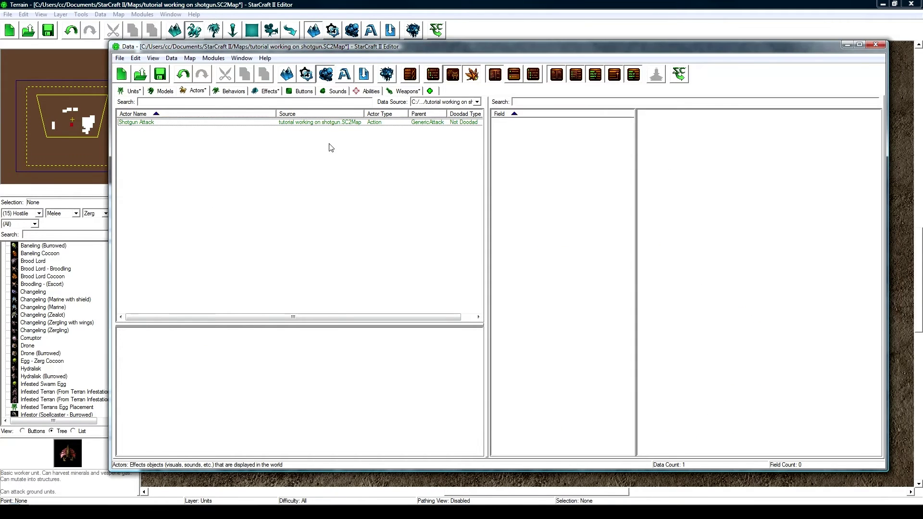
{"action": "left_click", "coordinate": [346, 123]}
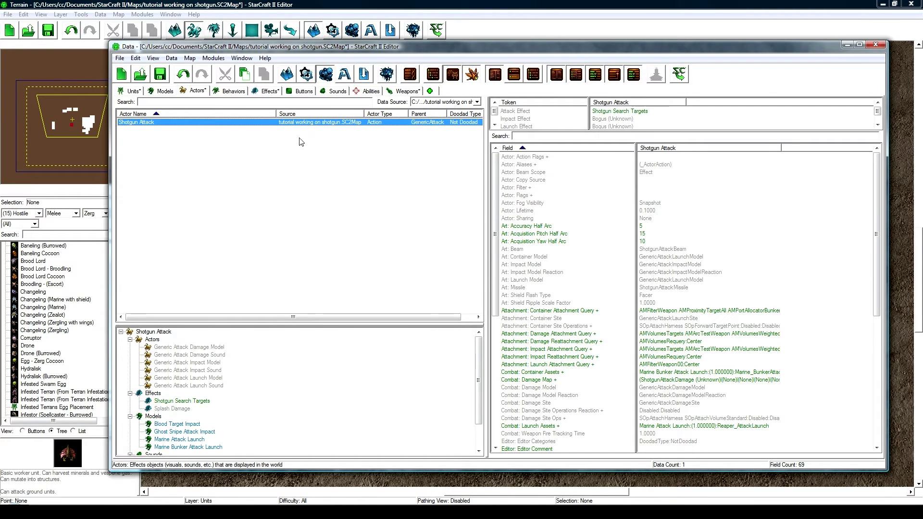
{"action": "right_click", "coordinate": [250, 133]}
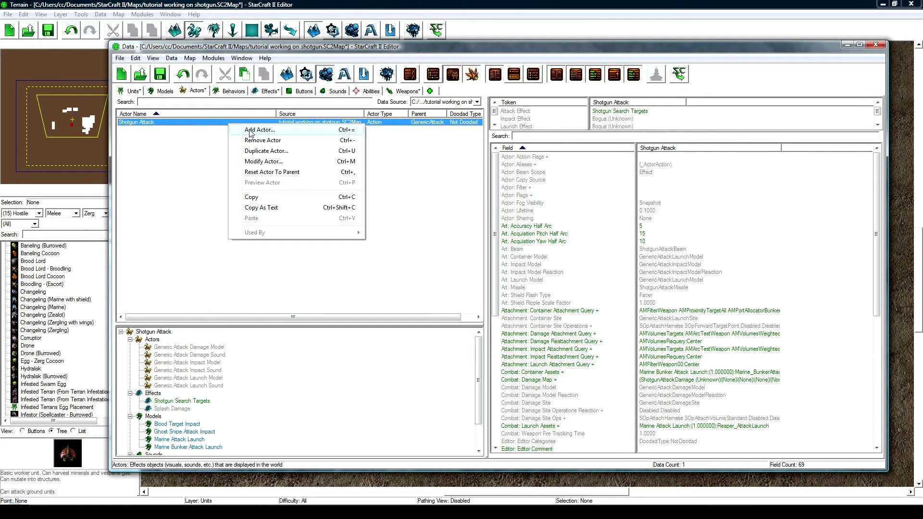
{"action": "left_click", "coordinate": [250, 133]}
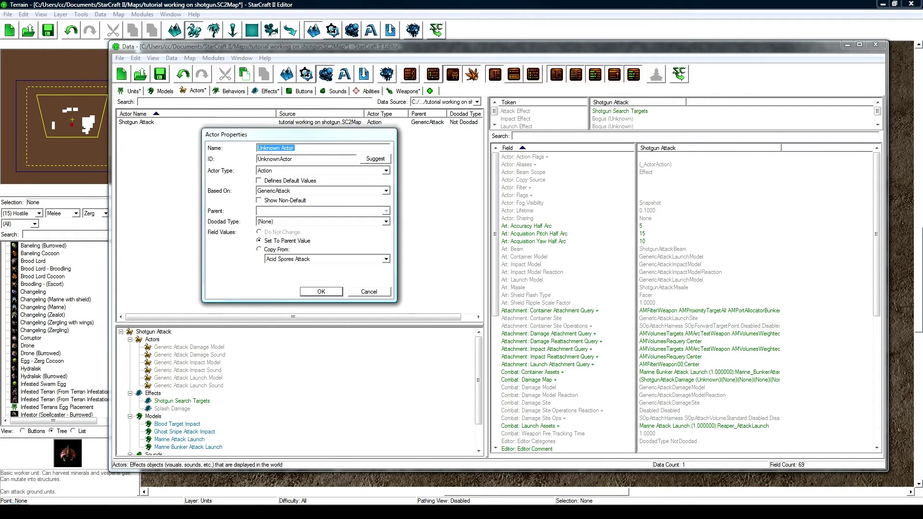
{"action": "type", "text": "Shotgun Beam Impact Site"}
{"action": "left_click", "coordinate": [374, 159]}
{"action": "left_click", "coordinate": [313, 170]}
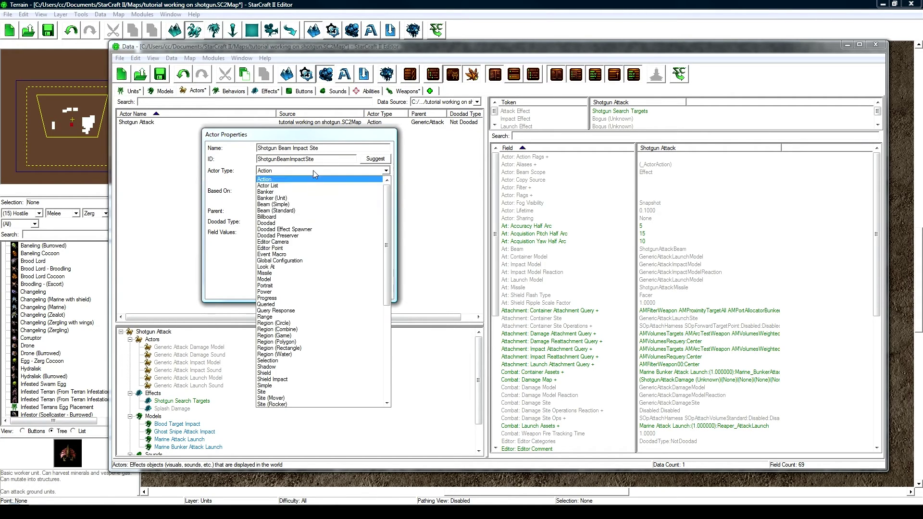
{"action": "scroll", "coordinate": [305, 238], "scroll_direction": "down", "scroll_amount": 9}
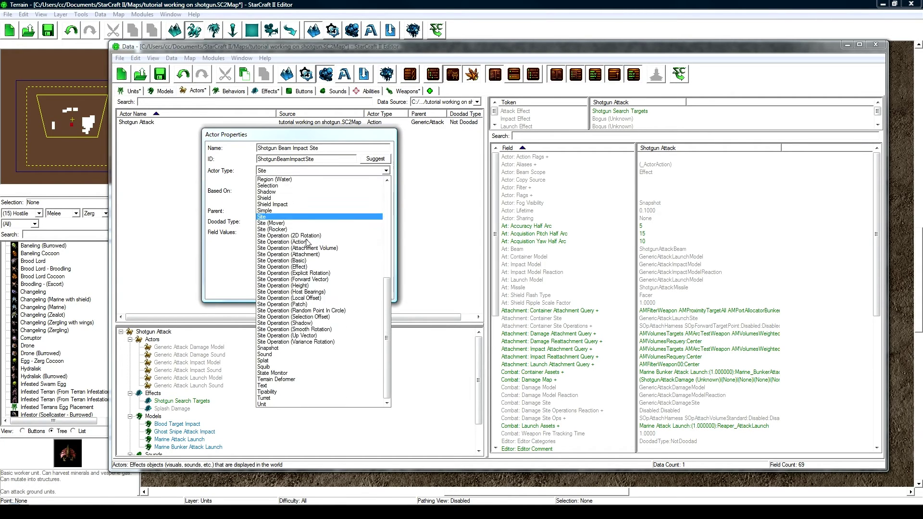
{"action": "left_click", "coordinate": [265, 217]}
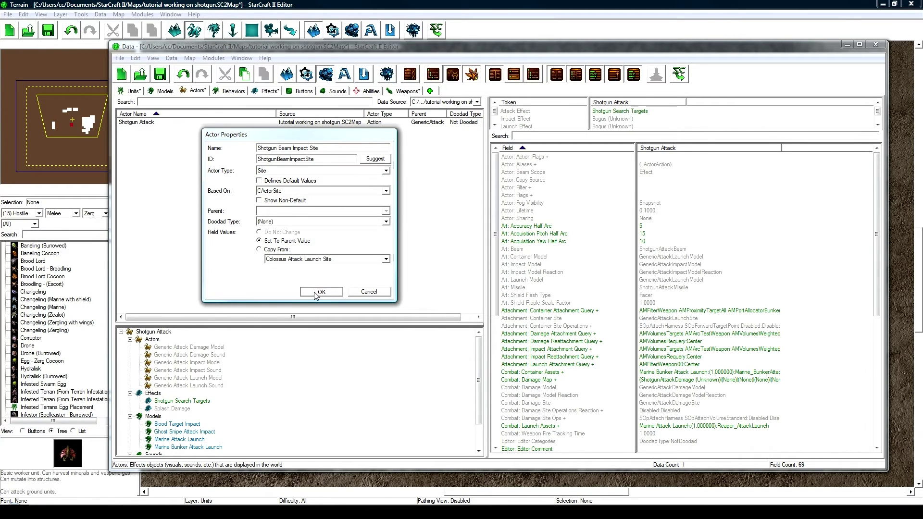
{"action": "left_click", "coordinate": [317, 293]}
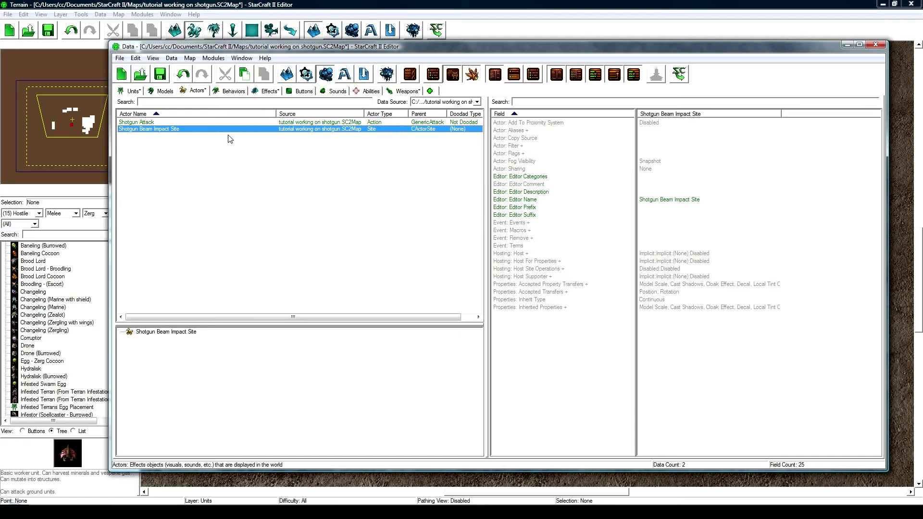
Step: Add SOpTargetPoint to the Host Site Operations of the Shotgun Beam Impact Site actor
{"action": "left_click", "coordinate": [516, 223]}
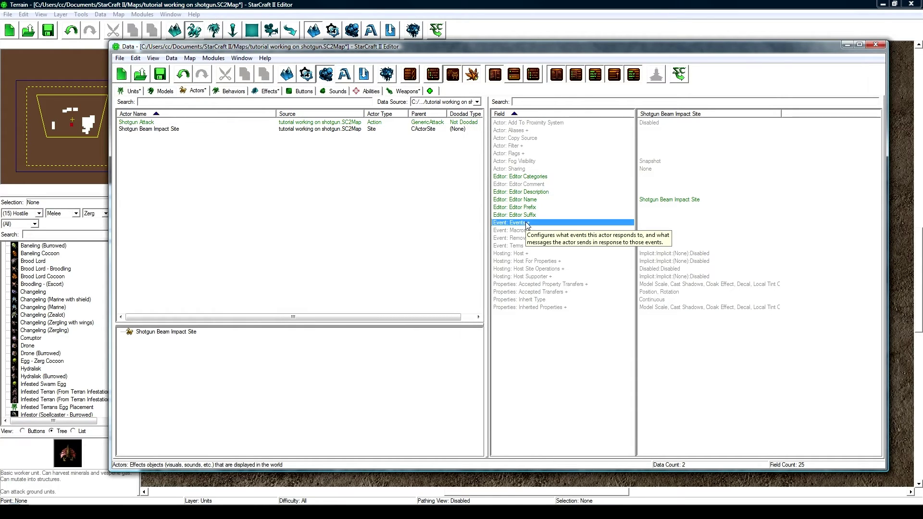
{"action": "left_click", "coordinate": [680, 223]}
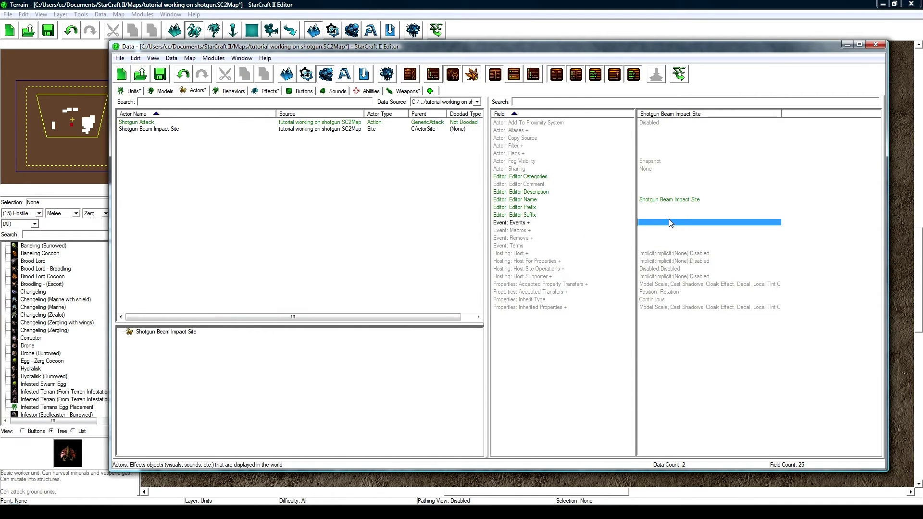
{"action": "left_click", "coordinate": [445, 129]}
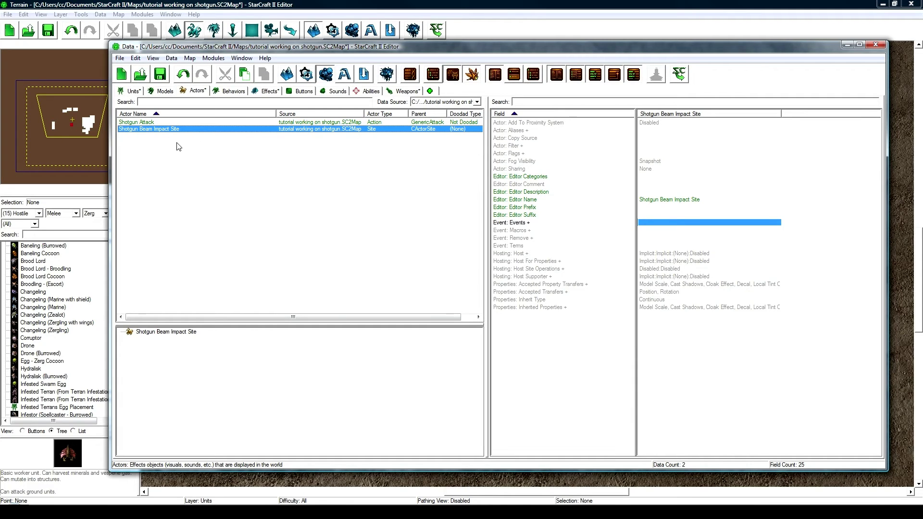
{"action": "left_click", "coordinate": [678, 270]}
{"action": "double_click", "coordinate": [677, 270]}
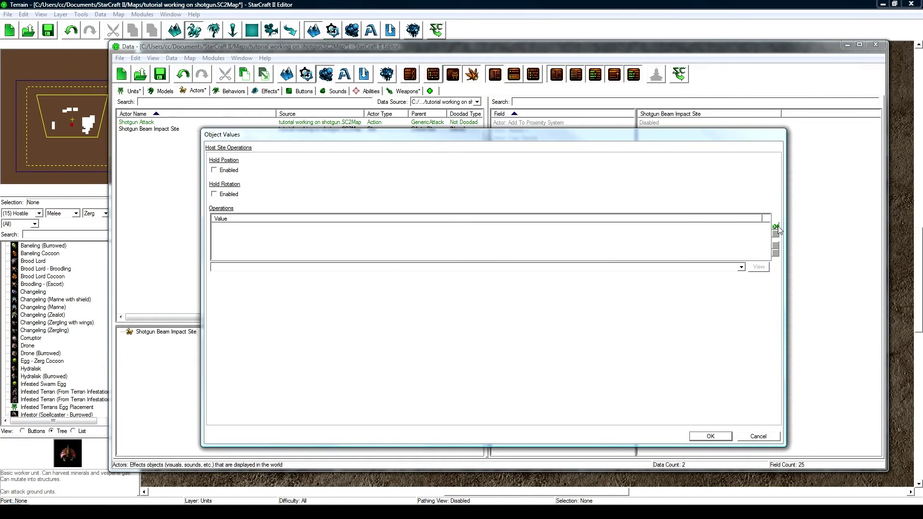
{"action": "left_click", "coordinate": [776, 226]}
{"action": "left_click", "coordinate": [314, 267]}
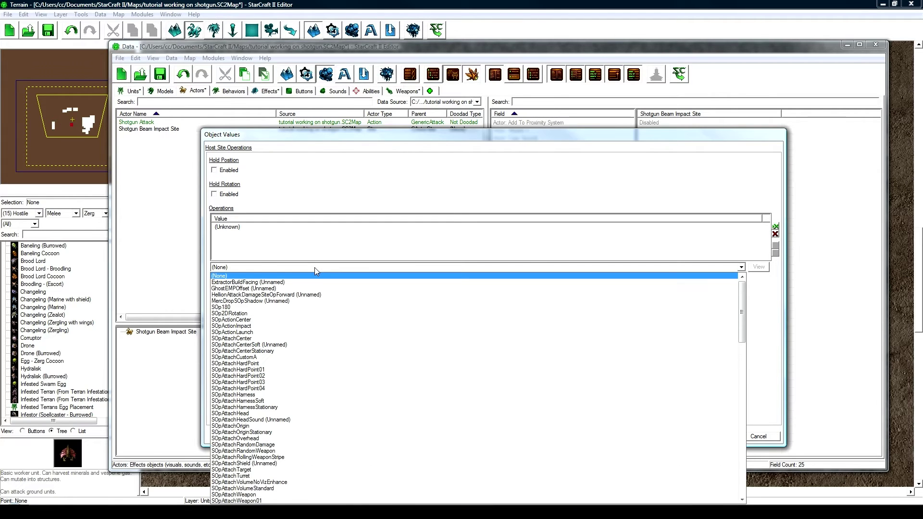
{"action": "type", "text": "sopt"}
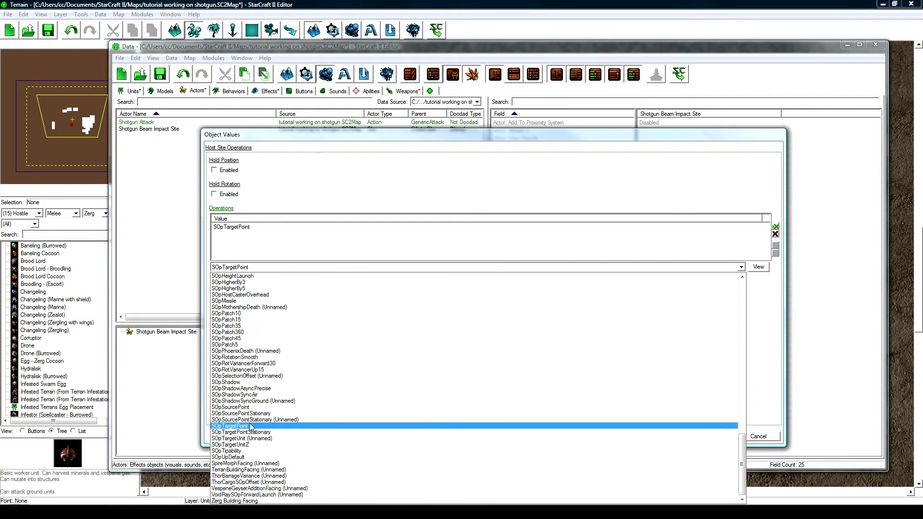
{"action": "left_click", "coordinate": [250, 426]}
{"action": "left_click", "coordinate": [710, 436]}
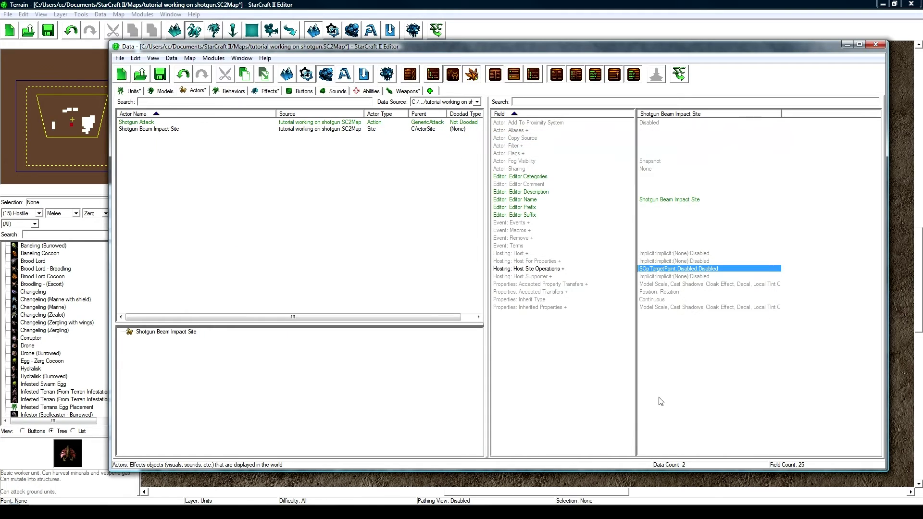
Step: Add an actor event to Shotgun Beam Impact Site with message type Effect, source Shotgun Search Targets and sub name Start
{"action": "double_click", "coordinate": [662, 222]}
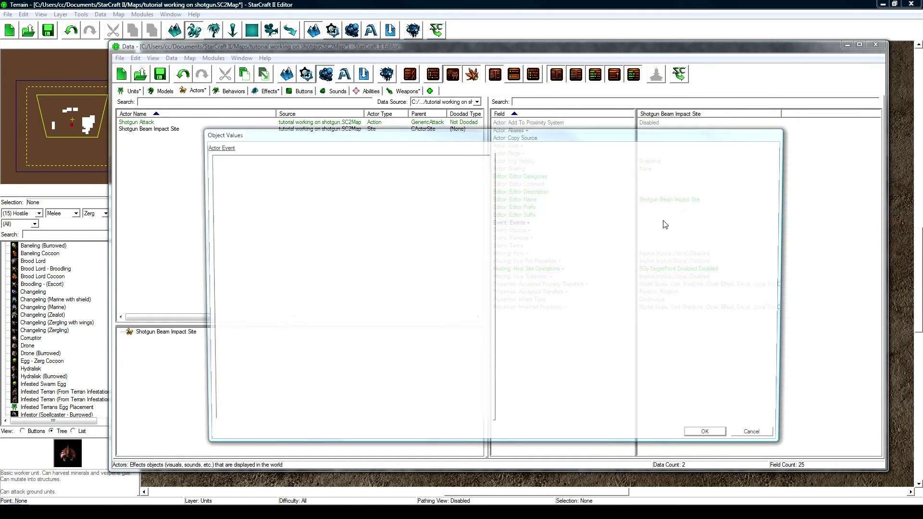
{"action": "right_click", "coordinate": [240, 184]}
{"action": "left_click", "coordinate": [268, 187]}
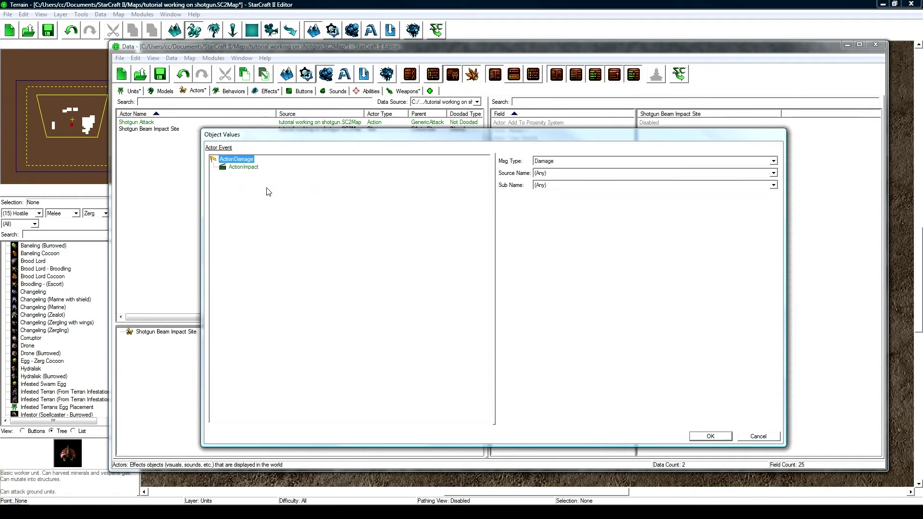
{"action": "left_click", "coordinate": [548, 165]}
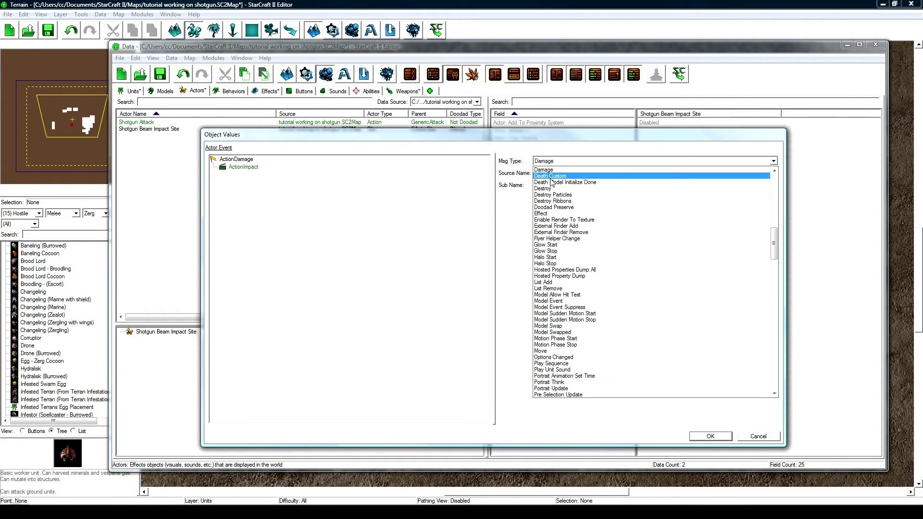
{"action": "left_click", "coordinate": [553, 214]}
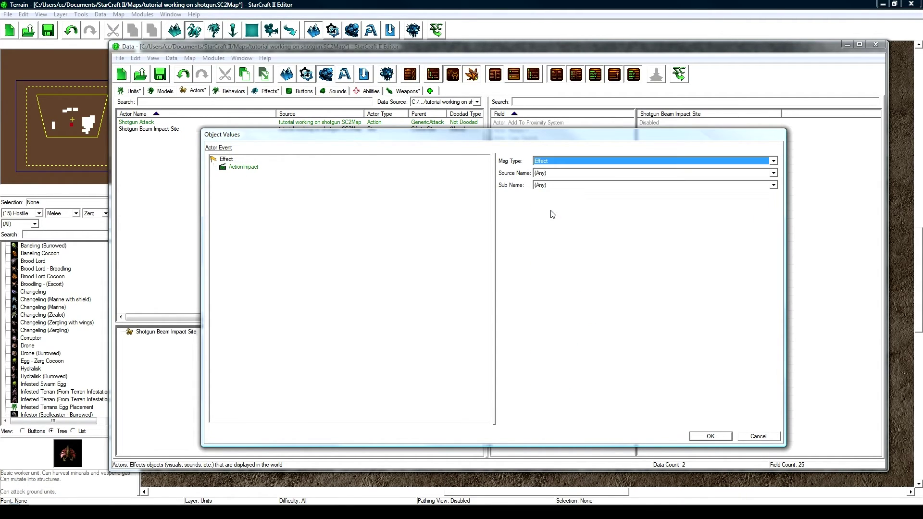
{"action": "left_click", "coordinate": [564, 174]}
{"action": "type", "text": "sh"}
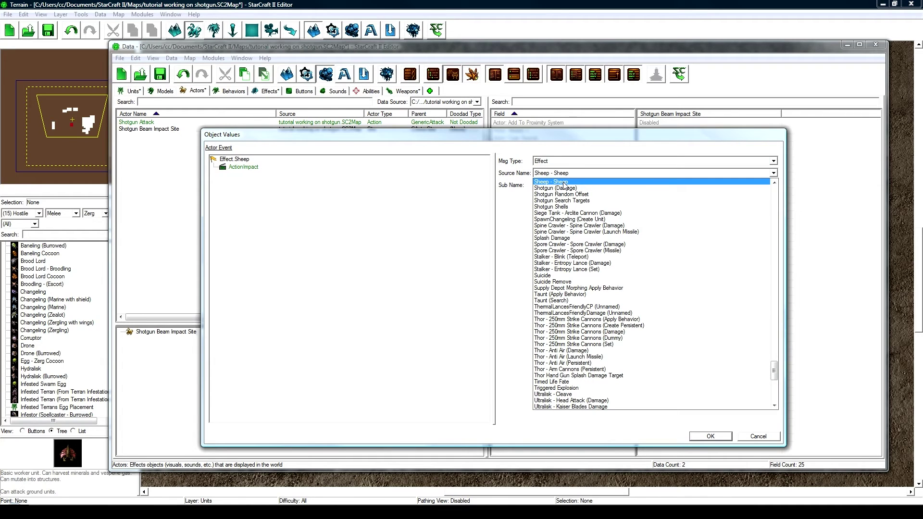
{"action": "left_click", "coordinate": [565, 201]}
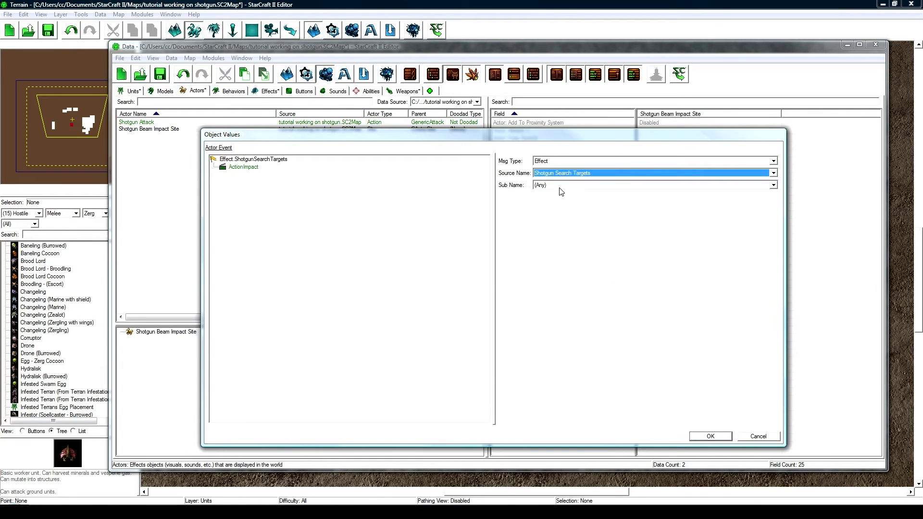
{"action": "left_click", "coordinate": [558, 187]}
{"action": "left_click", "coordinate": [550, 206]}
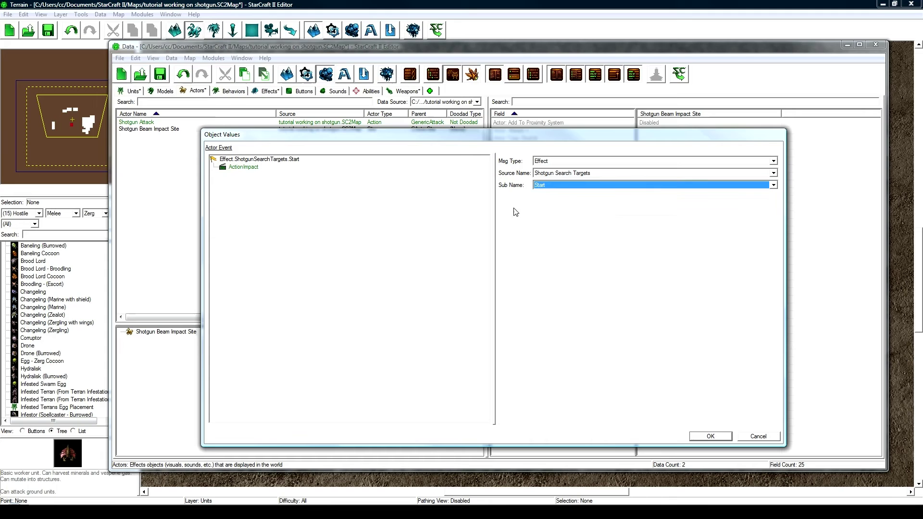
Step: Add a term of type At with the value Effect to the Shotgun Search Targets start event
{"action": "left_click", "coordinate": [262, 160]}
{"action": "right_click", "coordinate": [262, 161]}
{"action": "left_click", "coordinate": [279, 175]}
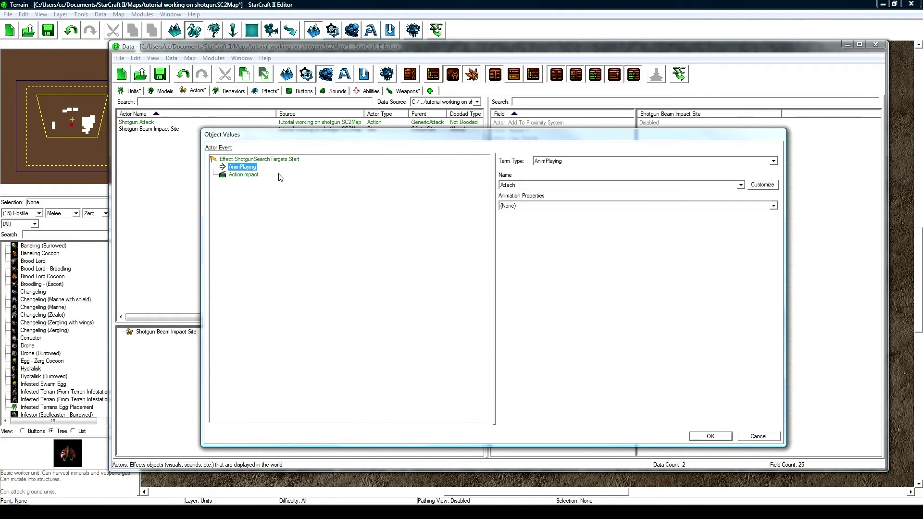
{"action": "left_click", "coordinate": [548, 162]}
{"action": "left_click", "coordinate": [553, 178]}
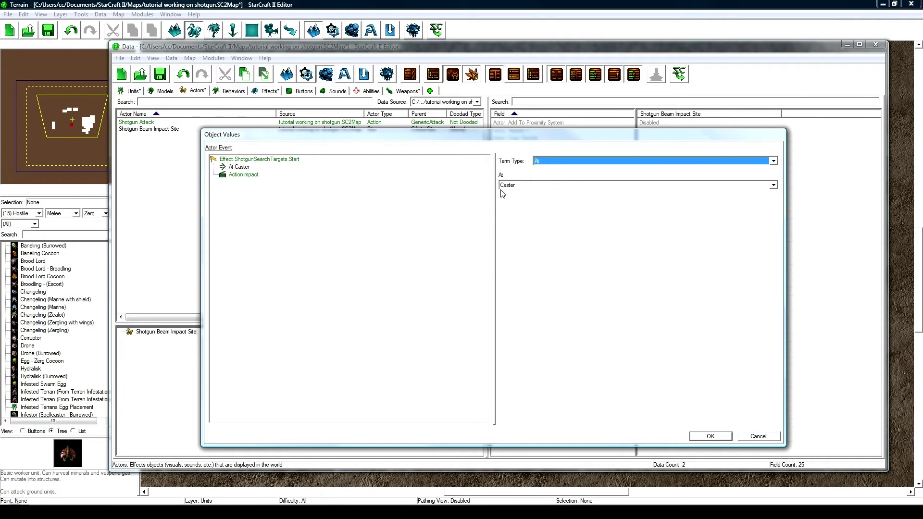
{"action": "left_click", "coordinate": [522, 185]}
{"action": "left_click", "coordinate": [526, 199]}
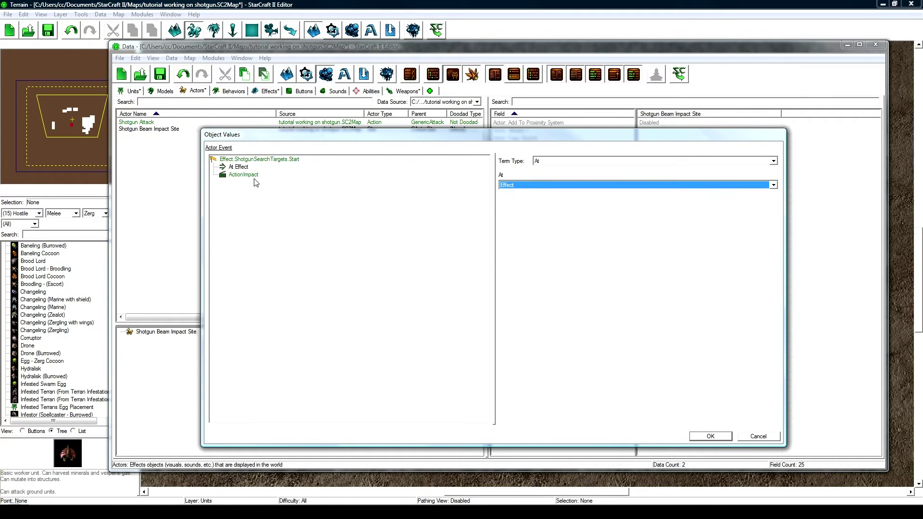
Step: Change the action of the Shotgun Search Targets start event from Action Impact to the message type Create
{"action": "left_click", "coordinate": [257, 161]}
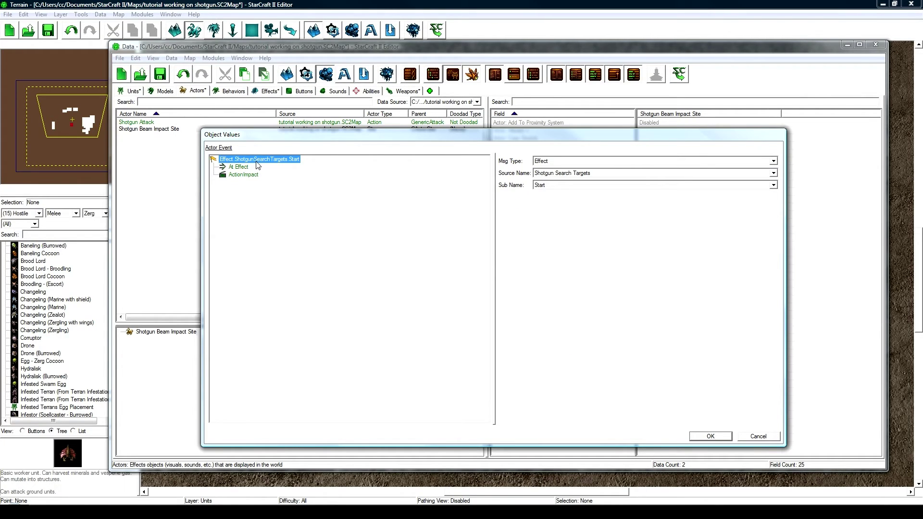
{"action": "left_click", "coordinate": [240, 167]}
{"action": "left_click", "coordinate": [251, 175]}
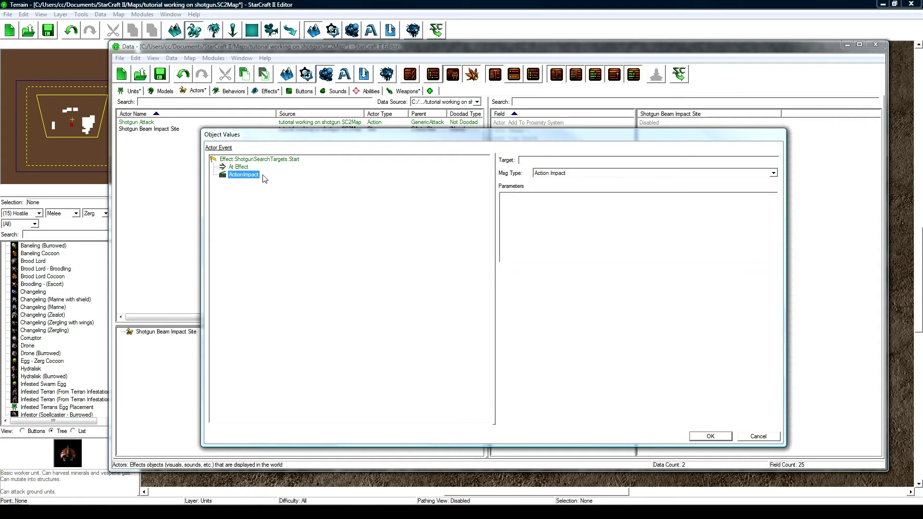
{"action": "left_click", "coordinate": [613, 174]}
{"action": "scroll", "coordinate": [589, 188], "scroll_direction": "down", "scroll_amount": 10}
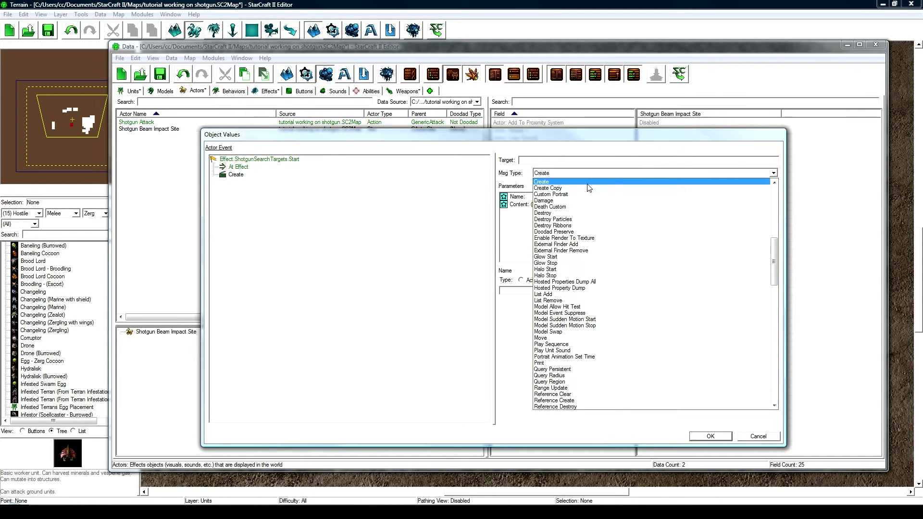
{"action": "left_click", "coordinate": [588, 183]}
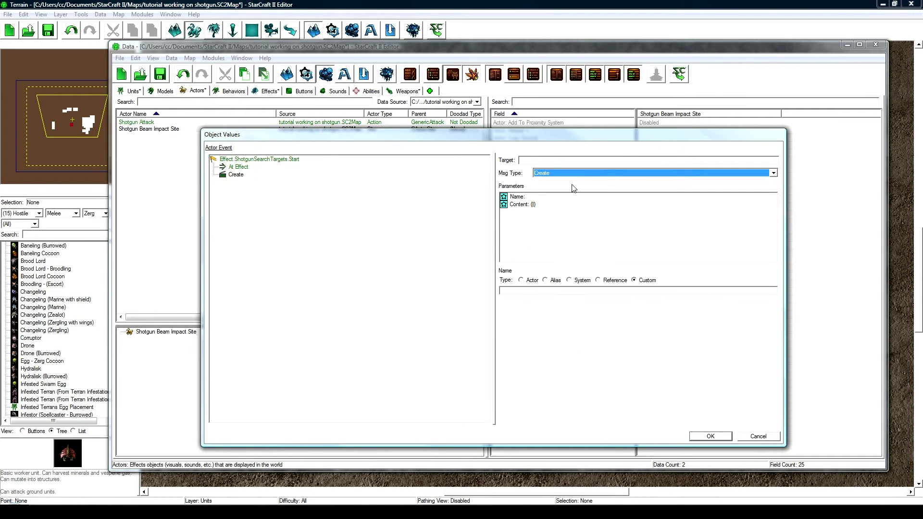
Step: Review the start event, its At Effect term and its Create action, and accept the actor event
{"action": "left_click", "coordinate": [266, 160]}
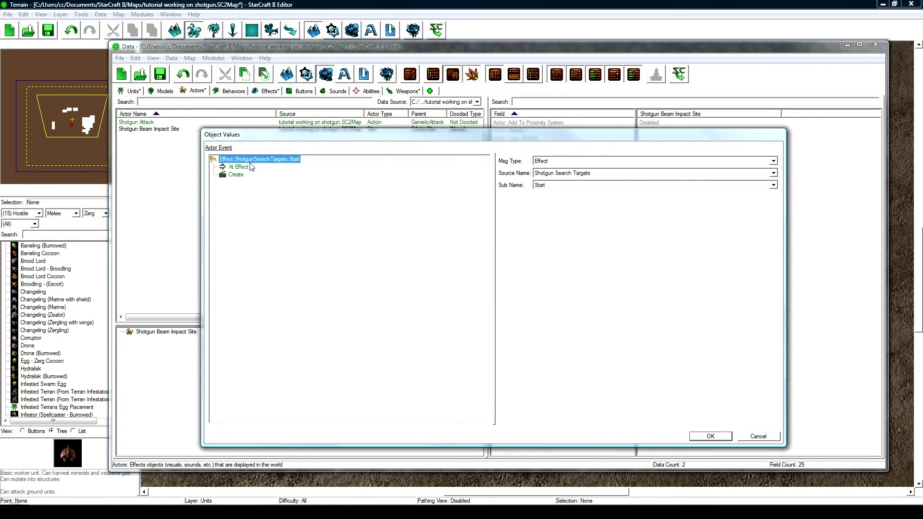
{"action": "left_click", "coordinate": [246, 167]}
{"action": "left_click", "coordinate": [255, 159]}
{"action": "left_click", "coordinate": [240, 167]}
{"action": "left_click", "coordinate": [236, 175]}
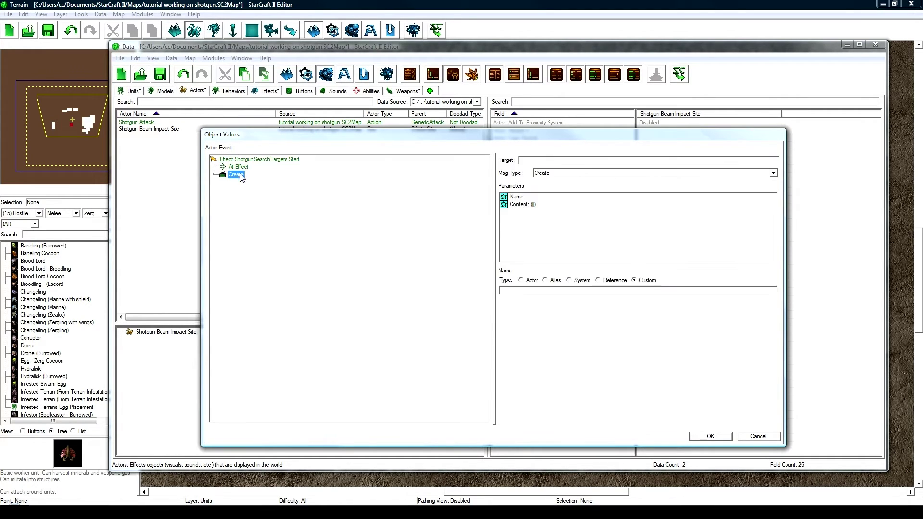
{"action": "left_click", "coordinate": [240, 166]}
{"action": "left_click", "coordinate": [256, 159]}
{"action": "left_click", "coordinate": [243, 167]}
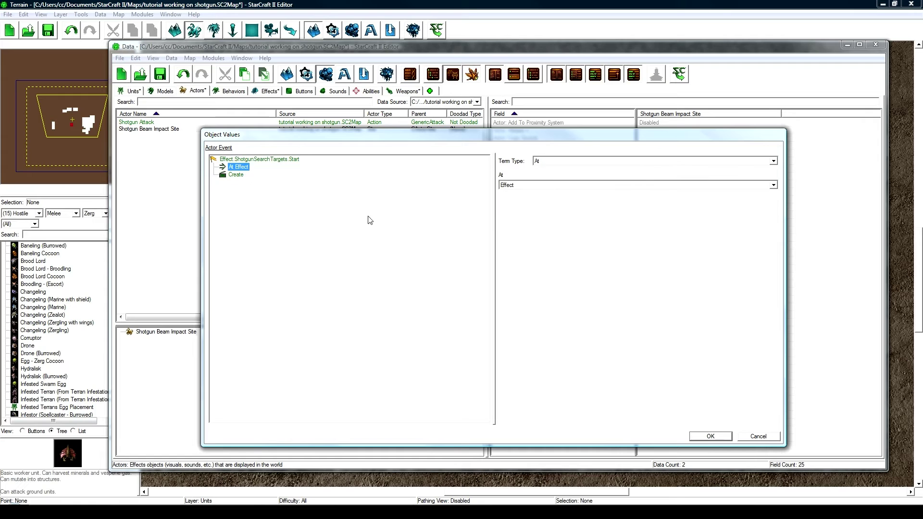
{"action": "left_click", "coordinate": [711, 437]}
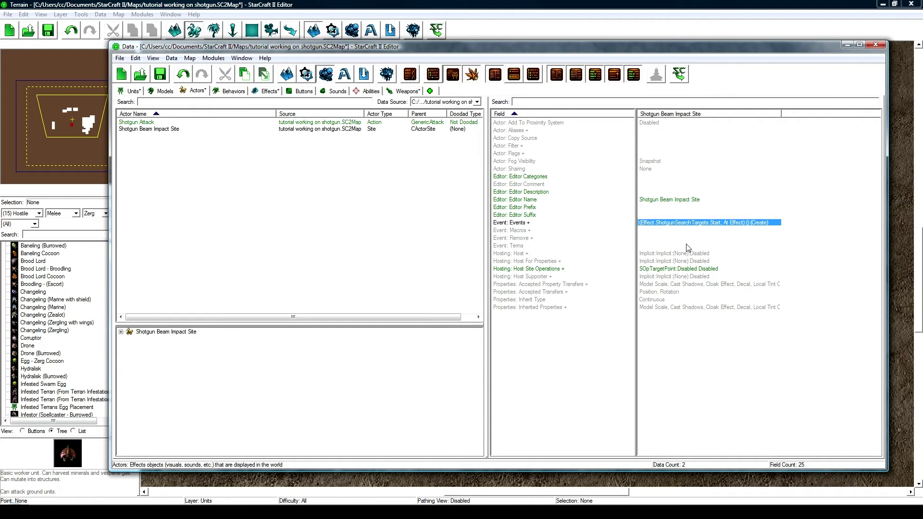
Step: Create a new actor named Shotgun Beam Launch Site with a suggested ID and actor type Site, based on SiteUNIT
{"action": "left_click", "coordinate": [174, 129]}
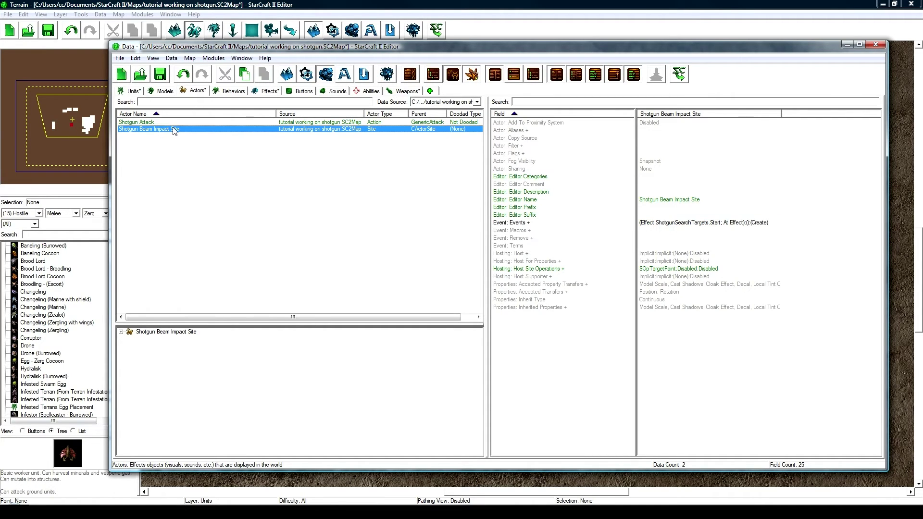
{"action": "right_click", "coordinate": [174, 129]}
{"action": "left_click", "coordinate": [198, 135]}
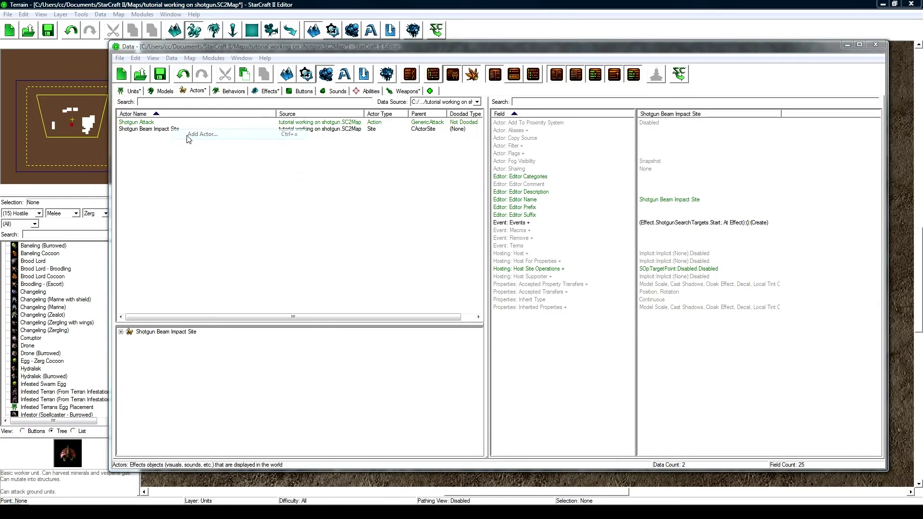
{"action": "type", "text": "Shotgun Beam Launch Site"}
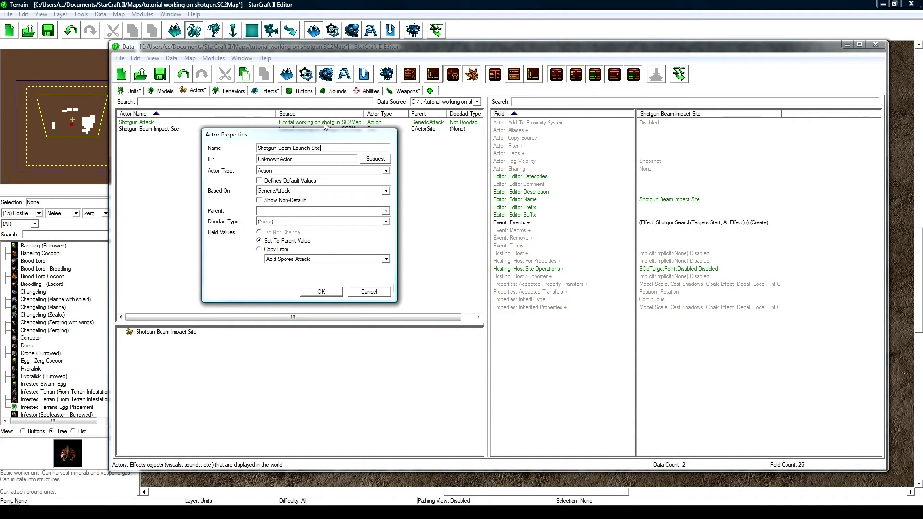
{"action": "left_click", "coordinate": [380, 159]}
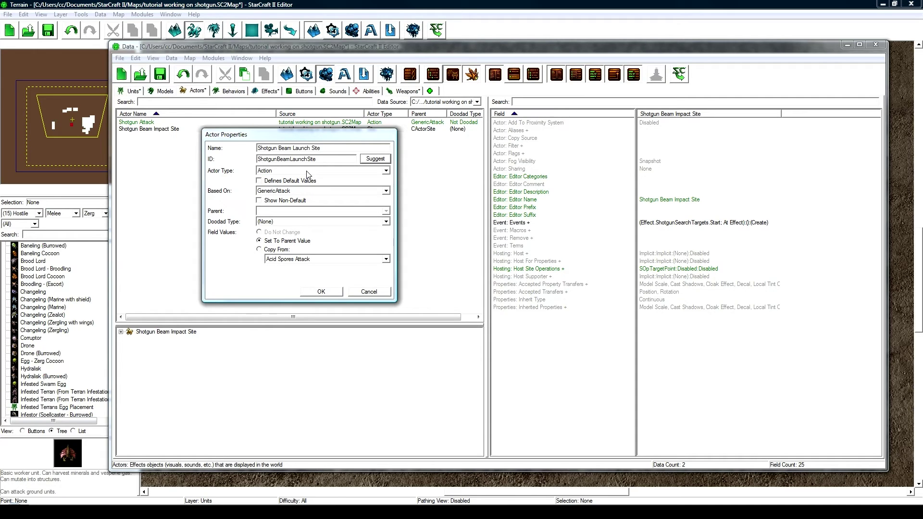
{"action": "left_click", "coordinate": [307, 171]}
{"action": "scroll", "coordinate": [310, 222], "scroll_direction": "down", "scroll_amount": 5}
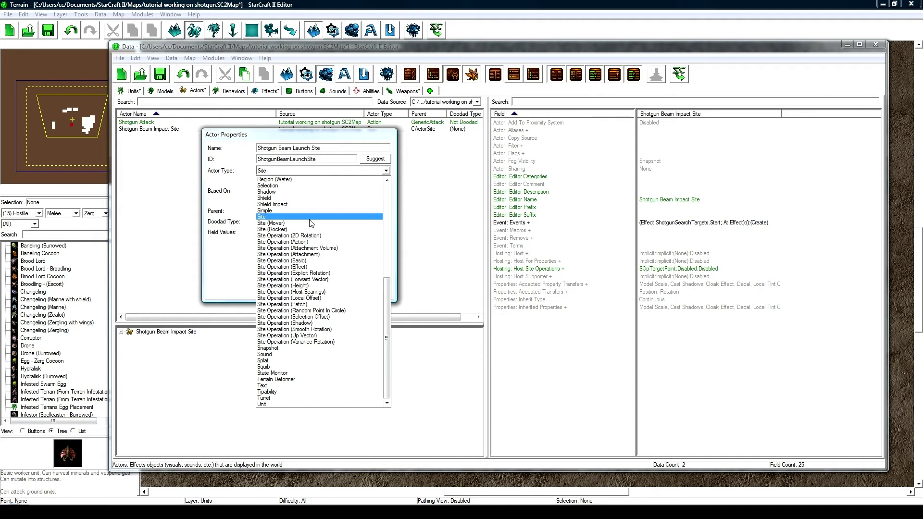
{"action": "left_click", "coordinate": [313, 221]}
{"action": "left_click", "coordinate": [283, 193]}
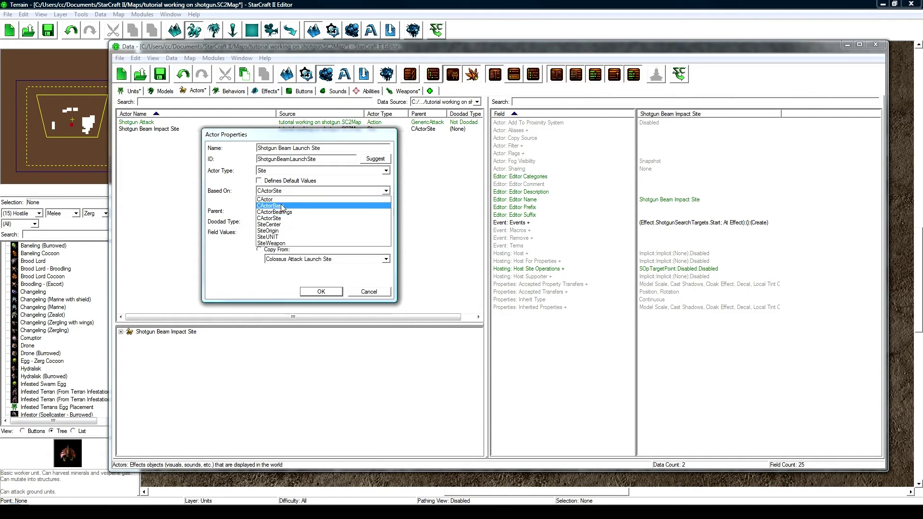
{"action": "left_click", "coordinate": [290, 232]}
{"action": "left_click", "coordinate": [323, 292]}
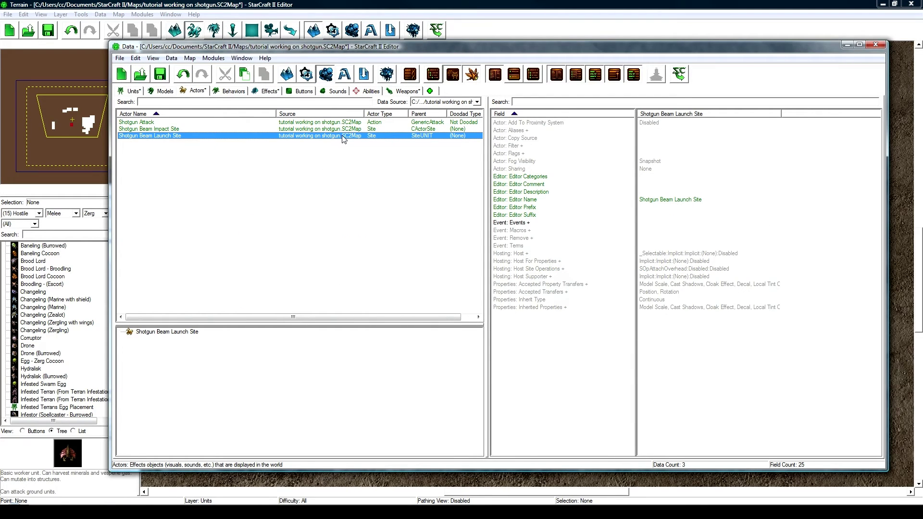
Step: Replace the SOpAttachOverhead operation in the Host Site Operations of Shotgun Beam Launch Site with SOpAttachWeapon
{"action": "left_click", "coordinate": [237, 136]}
{"action": "left_click", "coordinate": [664, 269]}
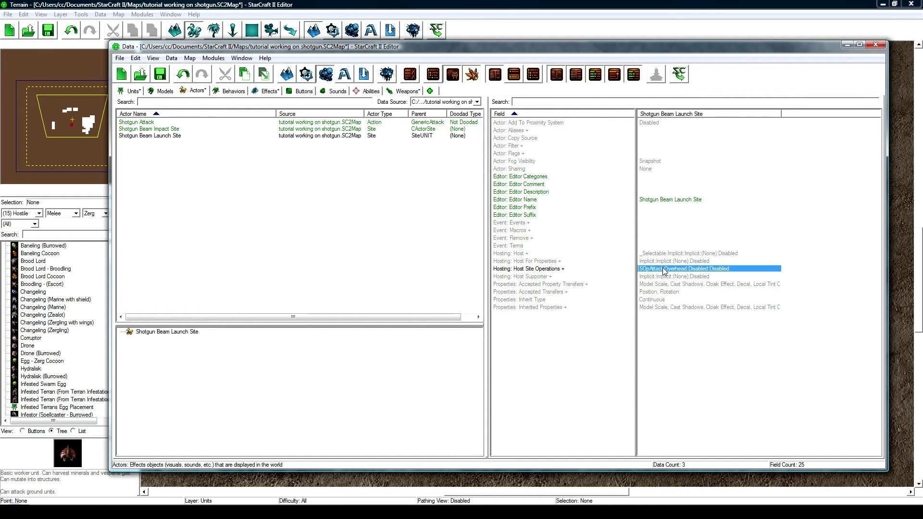
{"action": "double_click", "coordinate": [664, 269]}
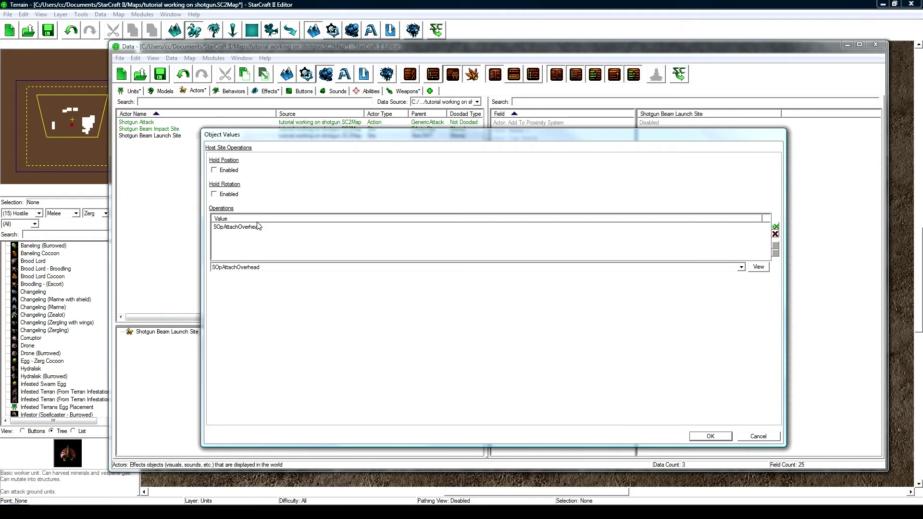
{"action": "left_click", "coordinate": [263, 269]}
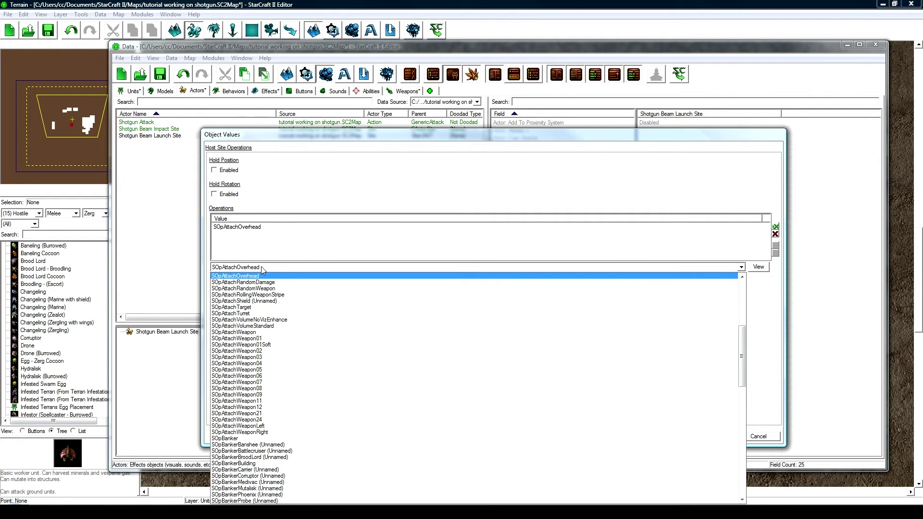
{"action": "scroll", "coordinate": [262, 268], "scroll_direction": "down", "scroll_amount": 5}
{"action": "scroll", "coordinate": [262, 267], "scroll_direction": "down", "scroll_amount": 8}
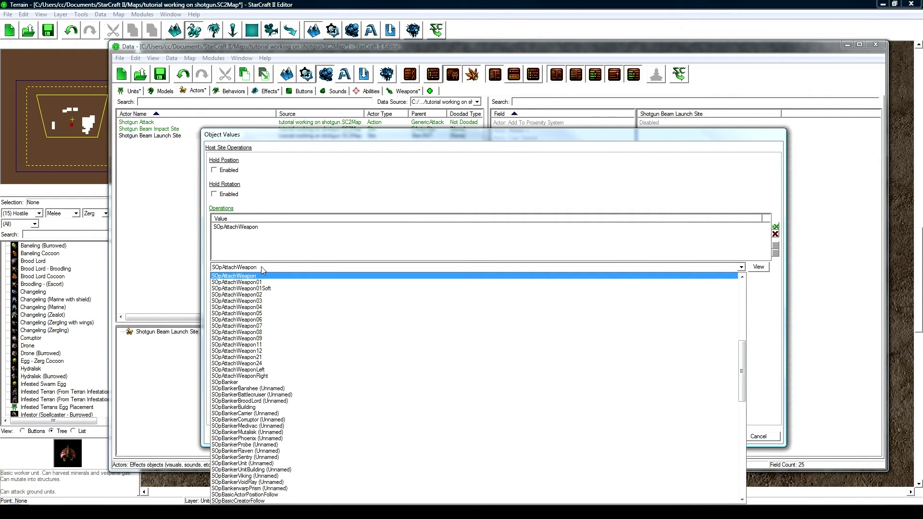
{"action": "left_click", "coordinate": [268, 276]}
{"action": "left_click", "coordinate": [709, 436]}
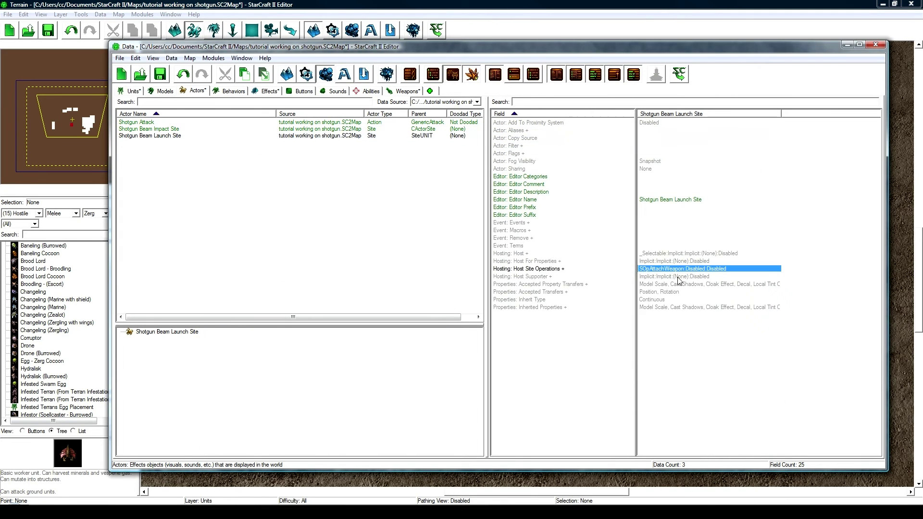
{"action": "left_click", "coordinate": [558, 270]}
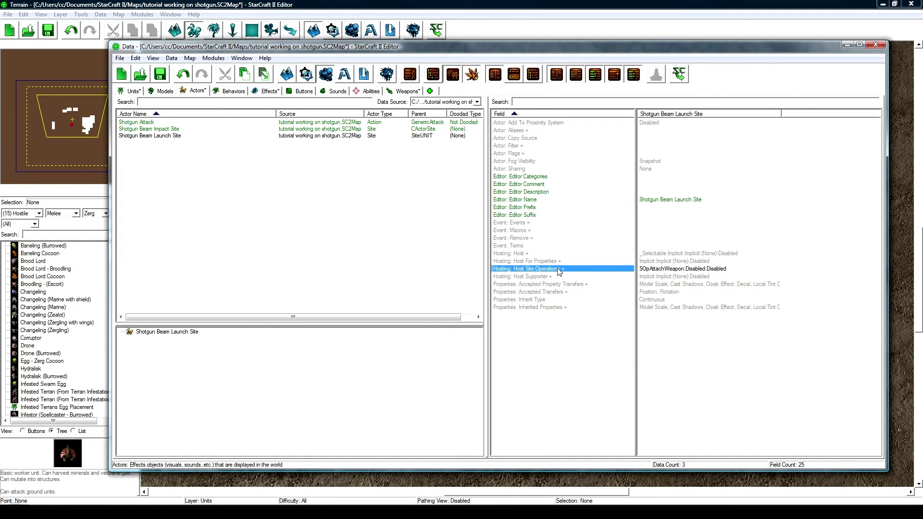
{"action": "left_click", "coordinate": [663, 270]}
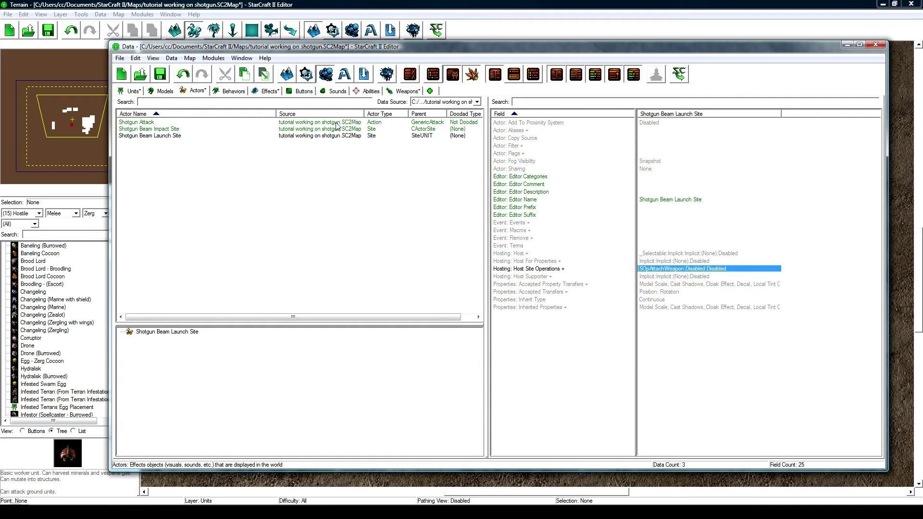
Step: Show actors from all data sources, search for ghost, and duplicate the GhostSnipeAttackBeam actor
{"action": "left_click", "coordinate": [439, 103]}
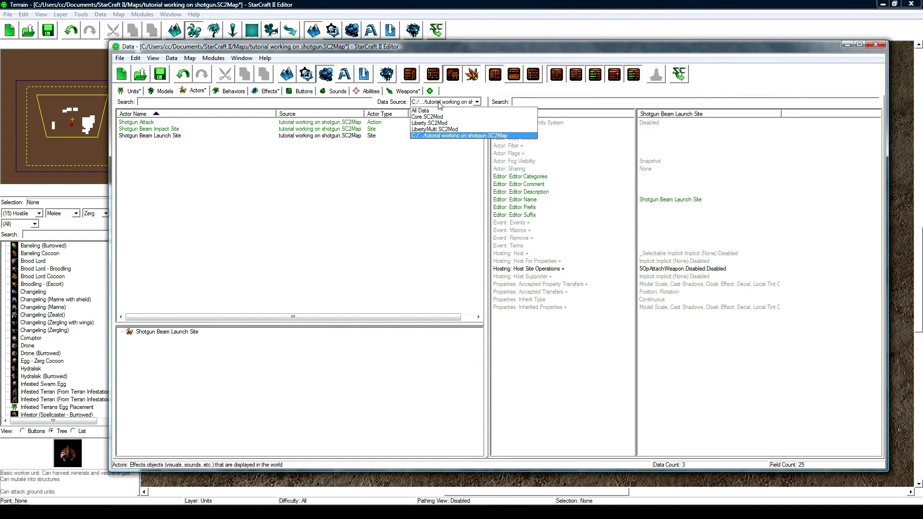
{"action": "left_click", "coordinate": [416, 110]}
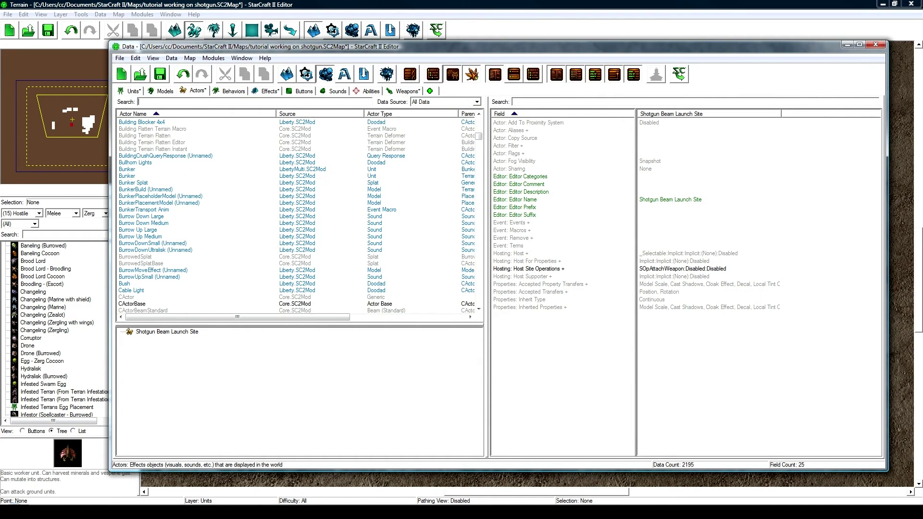
{"action": "left_click", "coordinate": [350, 102]}
{"action": "type", "text": "ghost"}
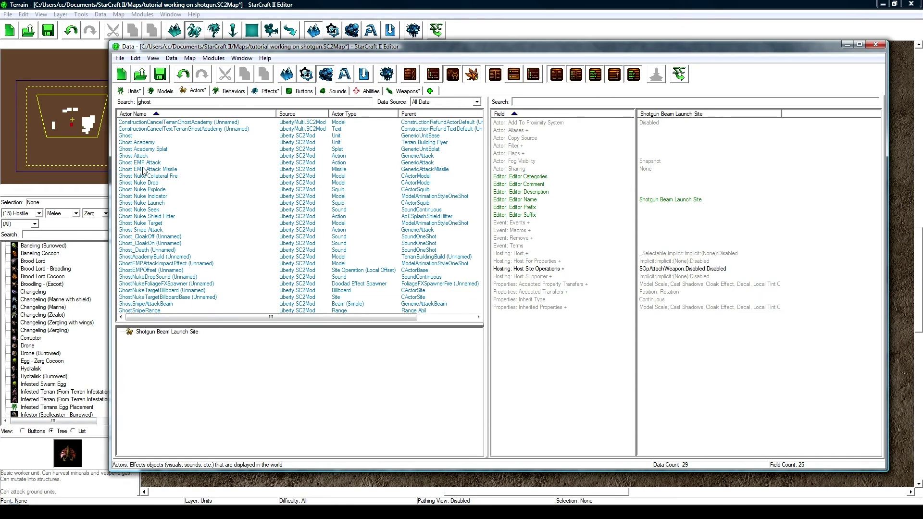
{"action": "left_click", "coordinate": [171, 270]}
{"action": "left_click", "coordinate": [159, 304]}
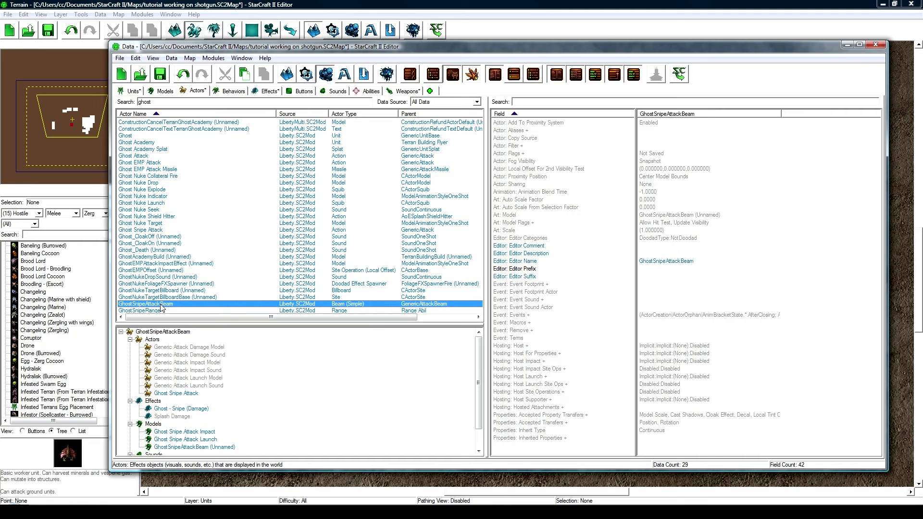
{"action": "key", "text": "ctrl+c"}
{"action": "key", "text": "ctrl+v"}
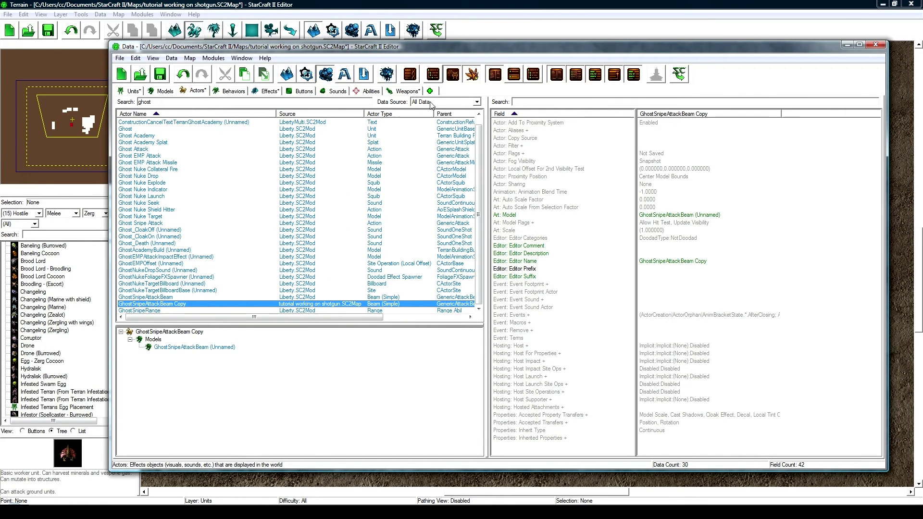
Step: Show only this map's actors without a search filter, and rename the copied beam actor Shotgun Beam with a suggested ID
{"action": "left_click", "coordinate": [431, 102]}
{"action": "left_click", "coordinate": [435, 138]}
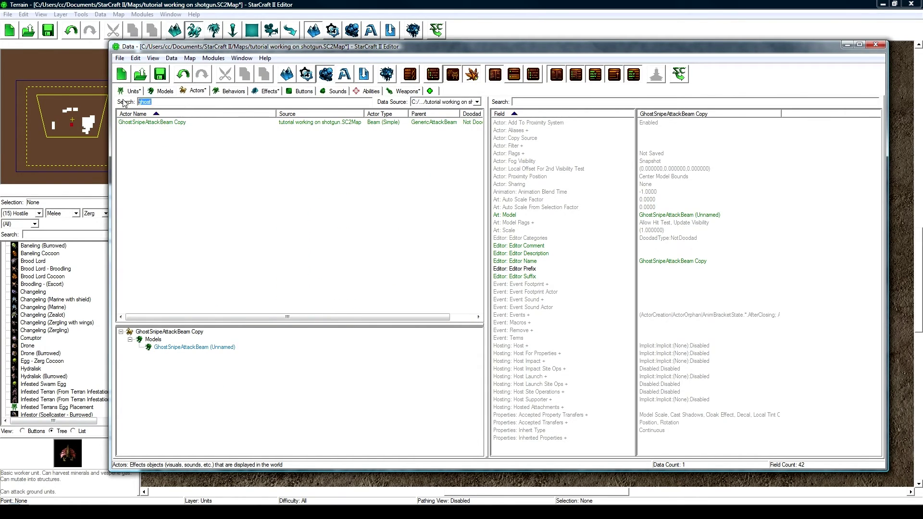
{"action": "key", "text": "BackSpace"}
{"action": "double_click", "coordinate": [178, 123]}
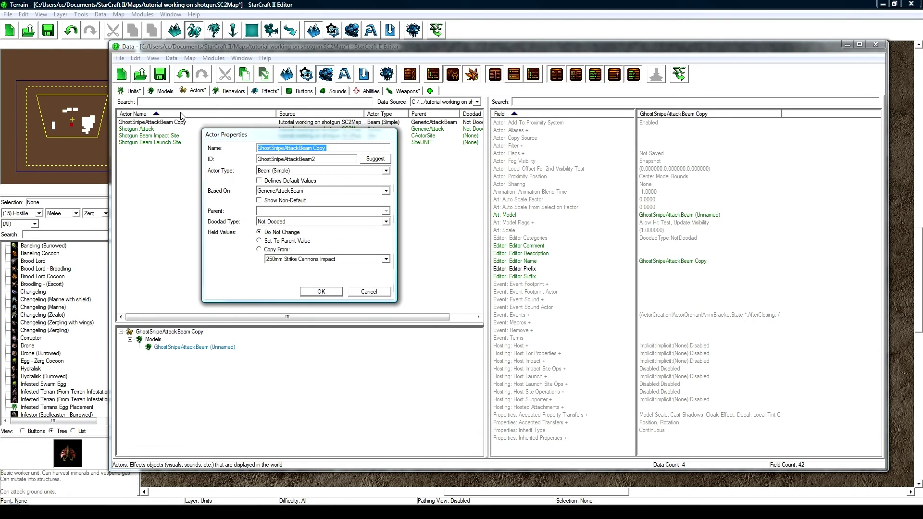
{"action": "type", "text": "Shotgun Beam"}
{"action": "left_click", "coordinate": [384, 157]}
{"action": "left_click", "coordinate": [337, 292]}
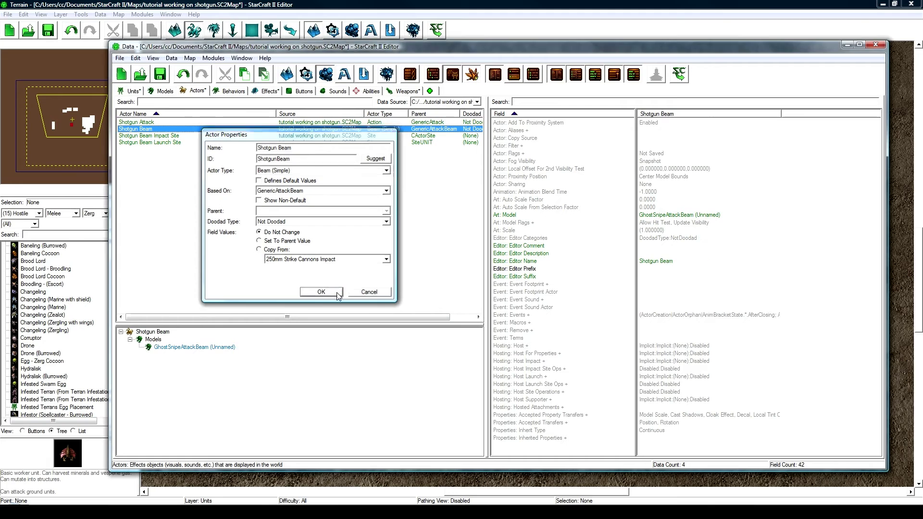
Step: Set the Host Impact subject of the Shotgun Beam actor to the actor Shotgun Beam Impact Site
{"action": "left_click", "coordinate": [697, 261]}
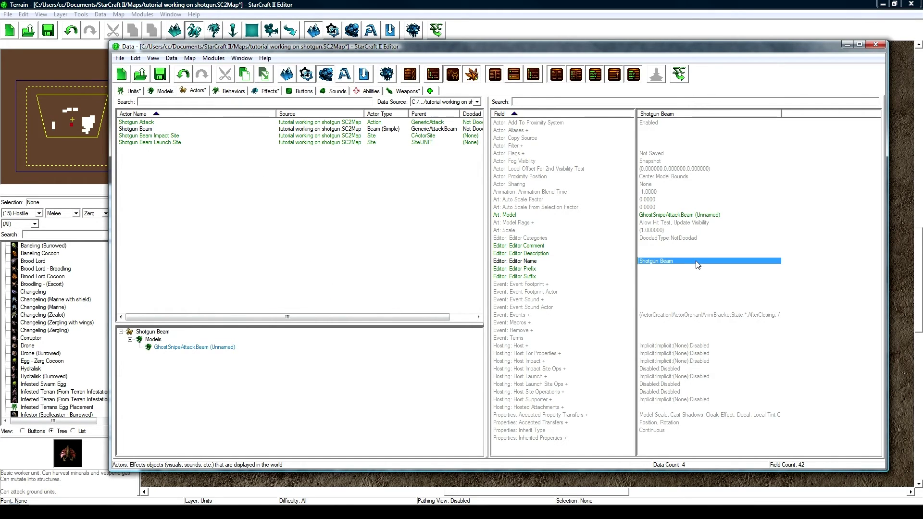
{"action": "left_click", "coordinate": [686, 215]}
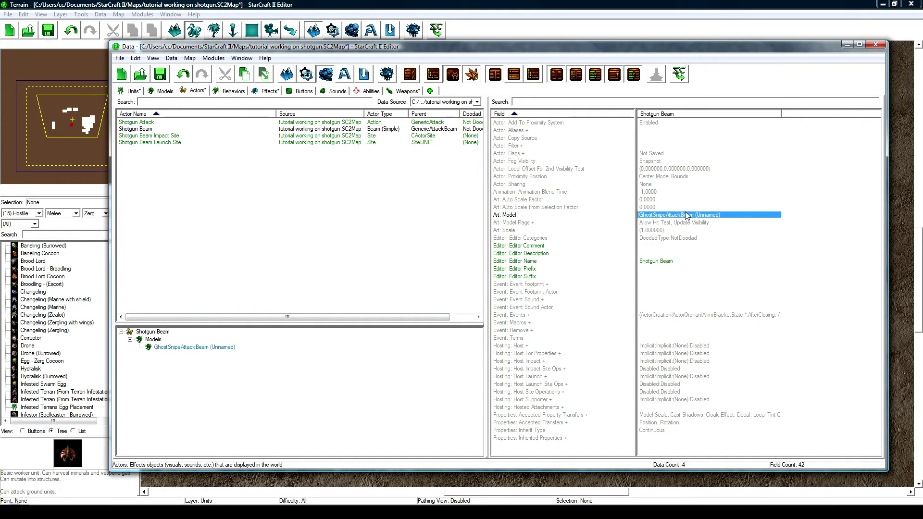
{"action": "left_click", "coordinate": [658, 361]}
{"action": "double_click", "coordinate": [658, 362]}
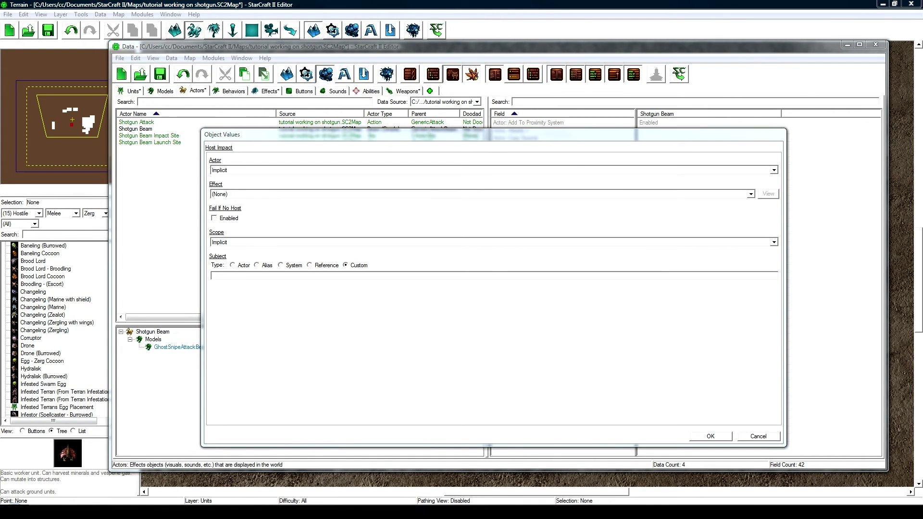
{"action": "left_click", "coordinate": [269, 139]}
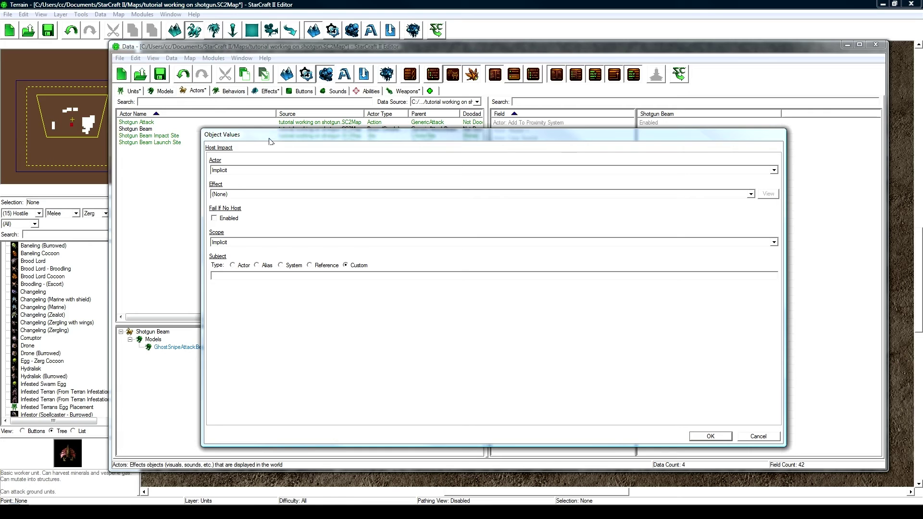
{"action": "left_click", "coordinate": [233, 266]}
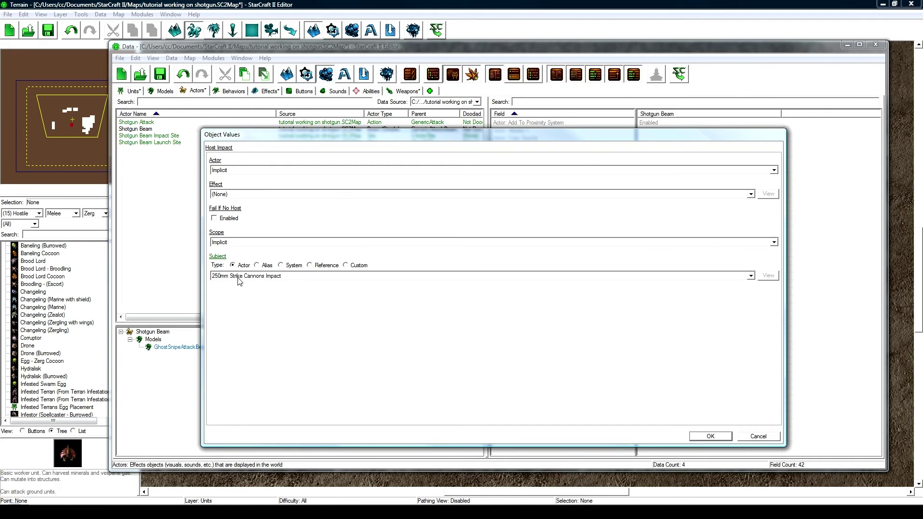
{"action": "left_click", "coordinate": [242, 276]}
{"action": "type", "text": "shot"}
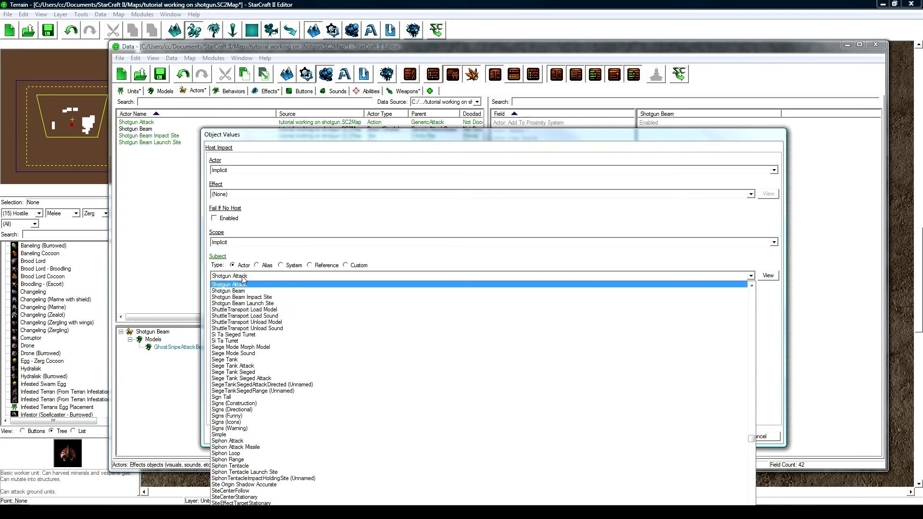
{"action": "left_click", "coordinate": [256, 297]}
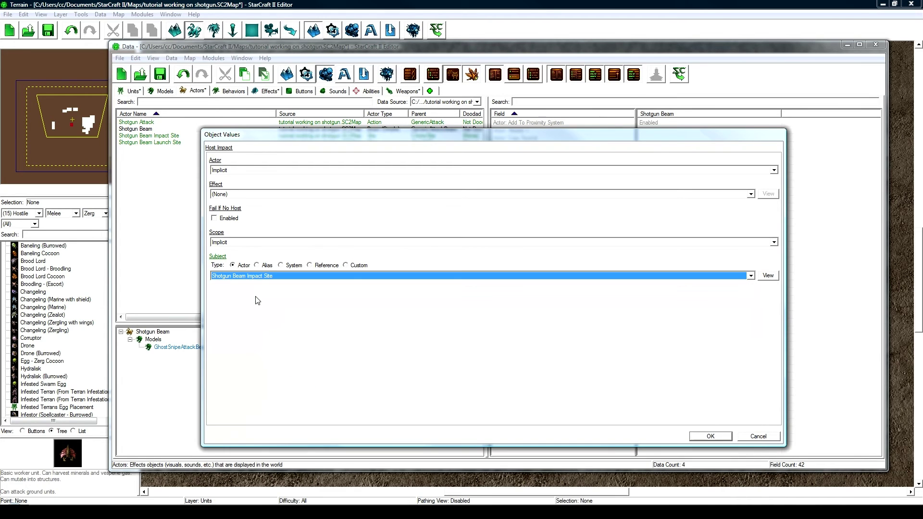
{"action": "left_click", "coordinate": [710, 436]}
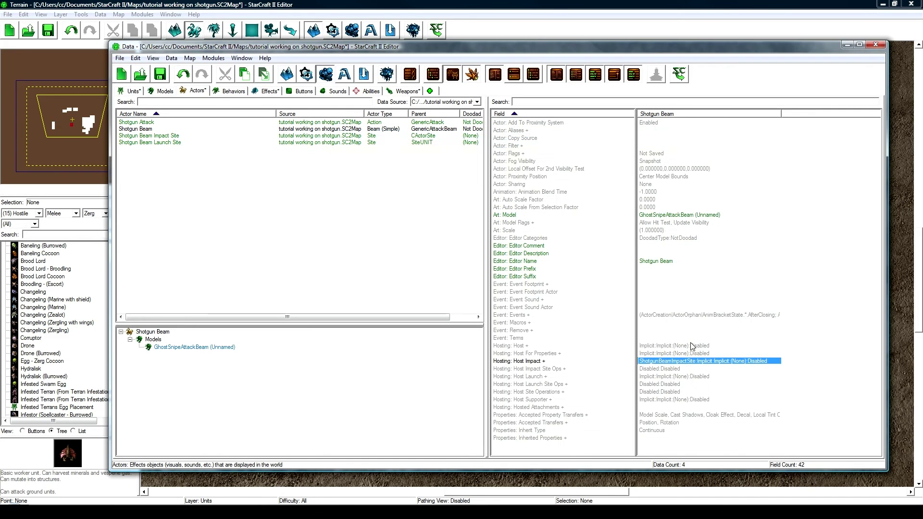
Step: Examine the Events, Host Impact and Host Launch fields of the Shotgun Beam actor
{"action": "left_click", "coordinate": [174, 127]}
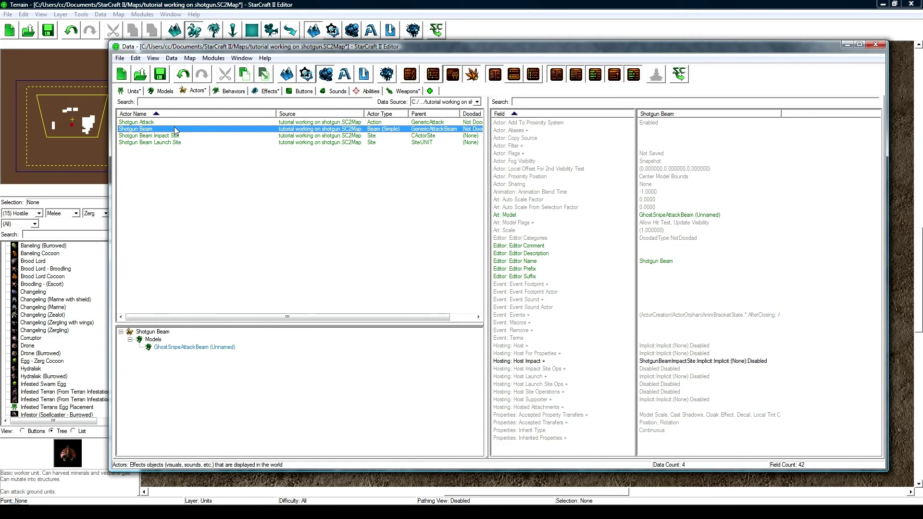
{"action": "left_click", "coordinate": [659, 262]}
{"action": "left_click", "coordinate": [657, 307]}
{"action": "left_click", "coordinate": [664, 315]}
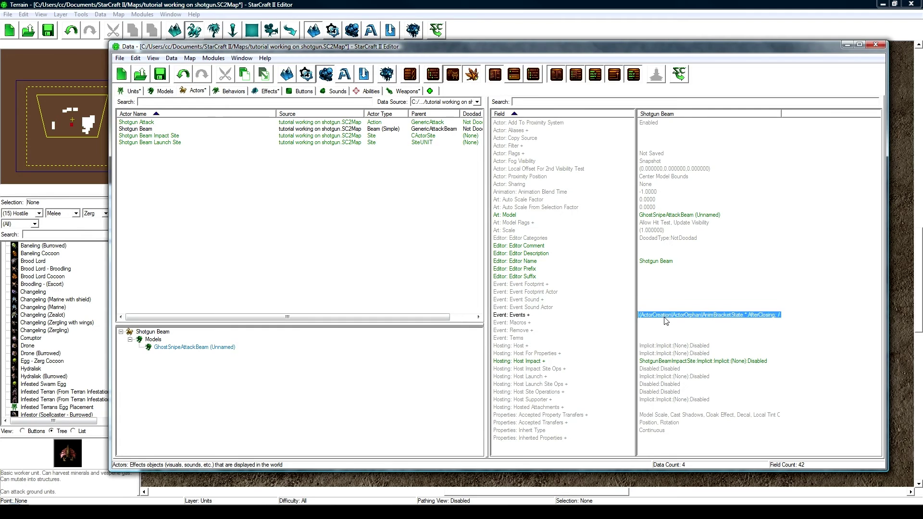
{"action": "left_click", "coordinate": [661, 362]}
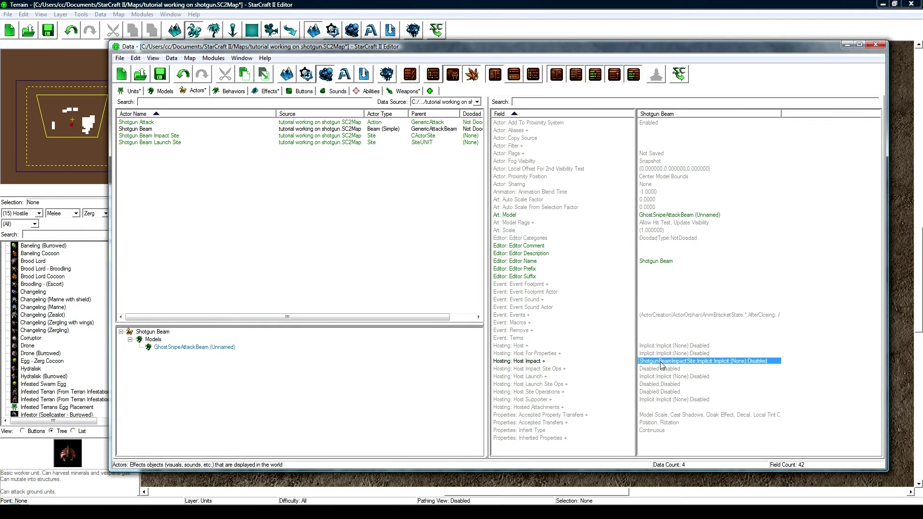
{"action": "left_click", "coordinate": [551, 362]}
{"action": "left_click", "coordinate": [543, 377]}
{"action": "left_click", "coordinate": [687, 377]}
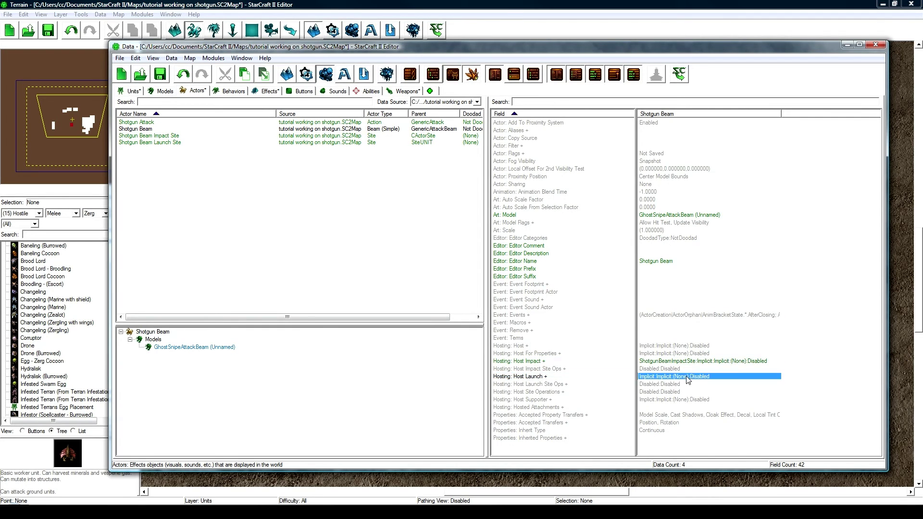
{"action": "left_click", "coordinate": [692, 361]}
Step: Set Shotgun Beam's Host Launch to actor Creation, scope Scope Caster, and the actor Shotgun Beam Launch Site as subject
{"action": "left_click", "coordinate": [685, 377]}
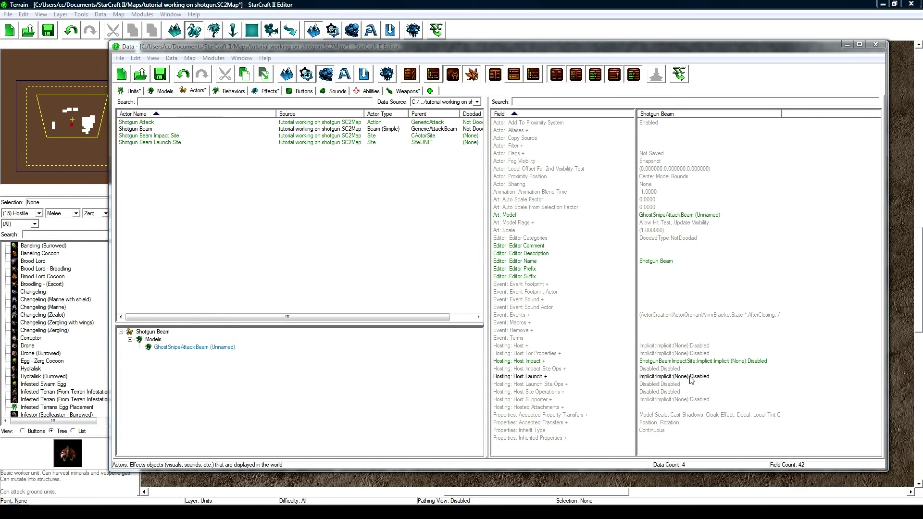
{"action": "double_click", "coordinate": [691, 378]}
{"action": "left_click", "coordinate": [257, 171]}
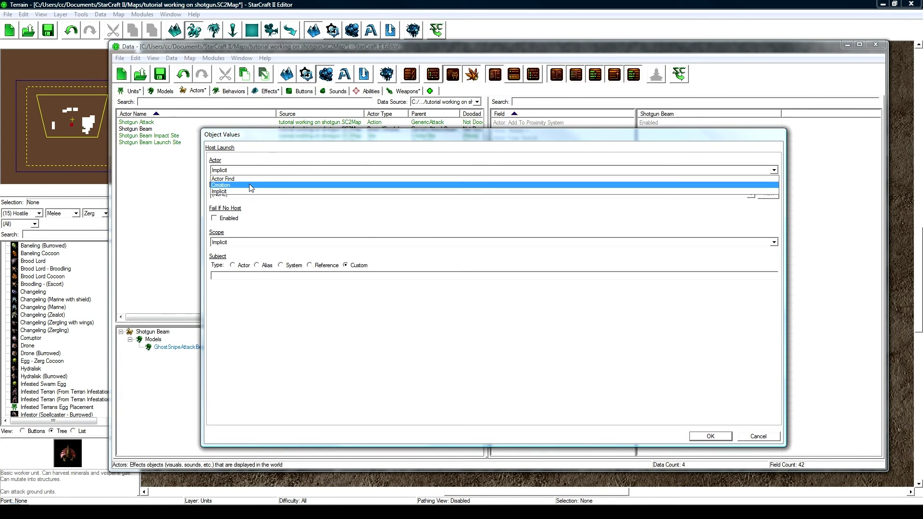
{"action": "left_click", "coordinate": [251, 186]}
{"action": "left_click", "coordinate": [234, 243]}
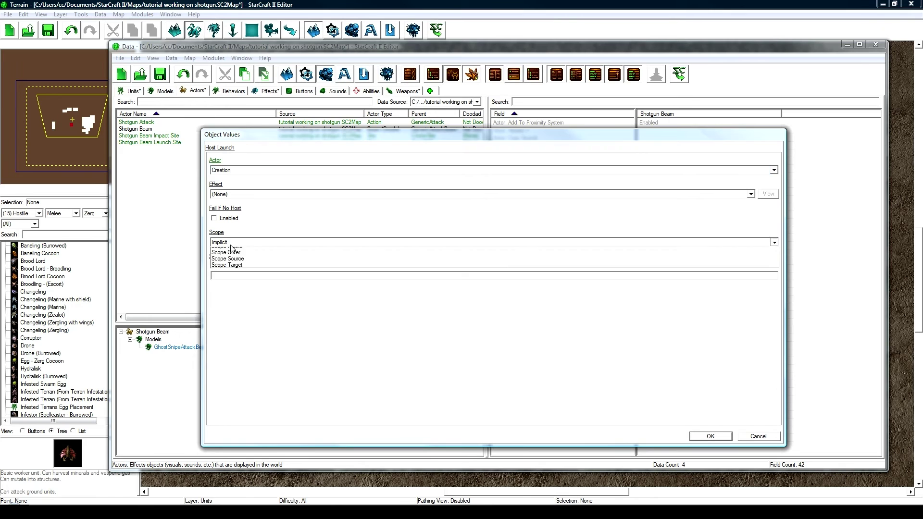
{"action": "left_click", "coordinate": [237, 258]}
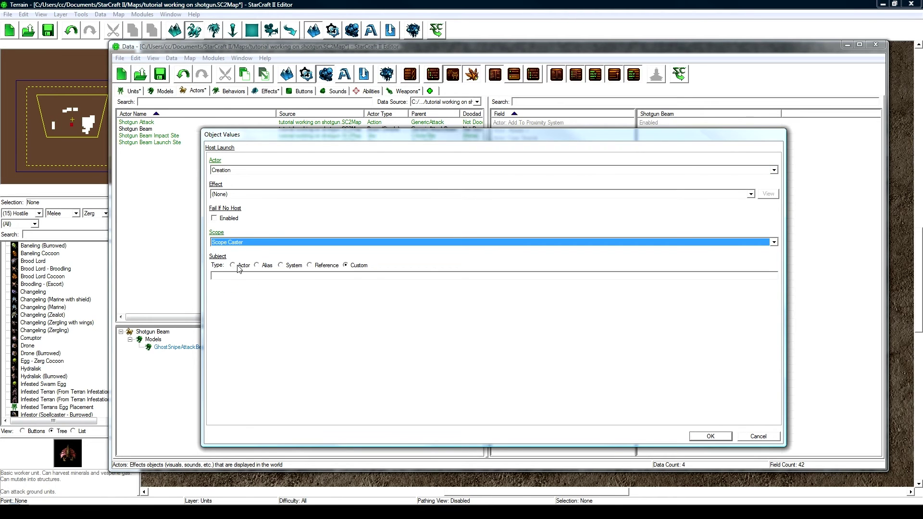
{"action": "left_click", "coordinate": [237, 278]}
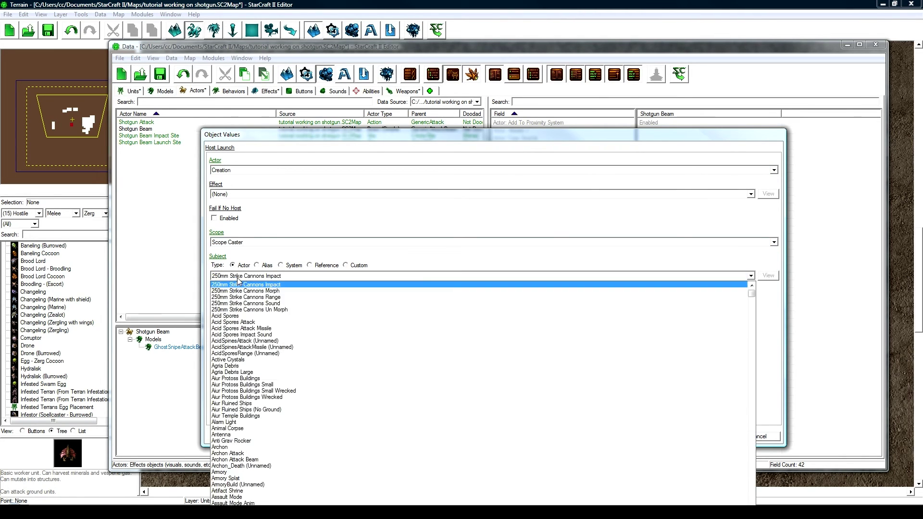
{"action": "type", "text": "shot"}
{"action": "left_click", "coordinate": [282, 304]}
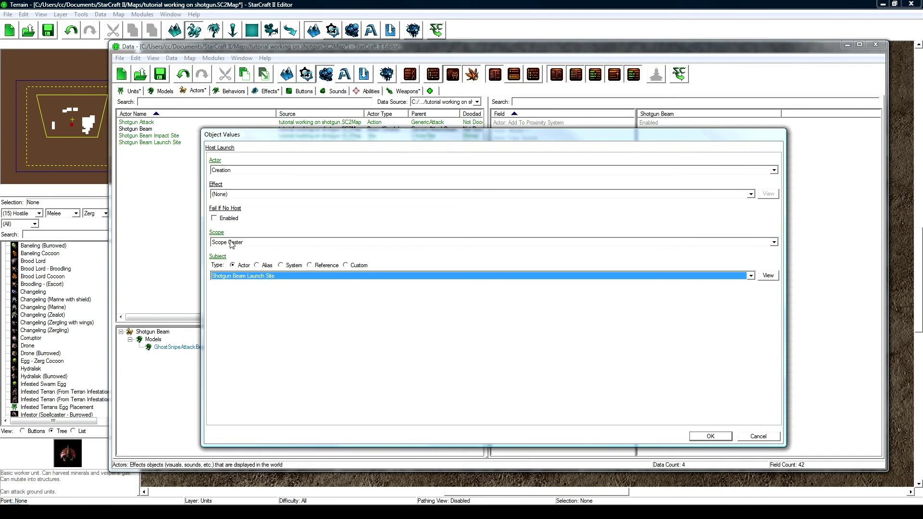
{"action": "left_click", "coordinate": [710, 436]}
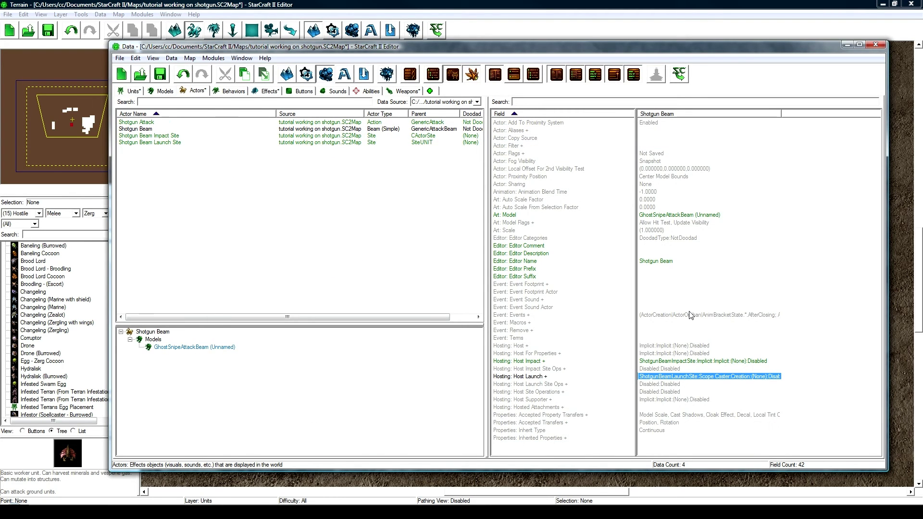
Step: Open the Events of the Shotgun Beam actor and add a new event after the inherited AnimBracketState event
{"action": "left_click", "coordinate": [703, 362]}
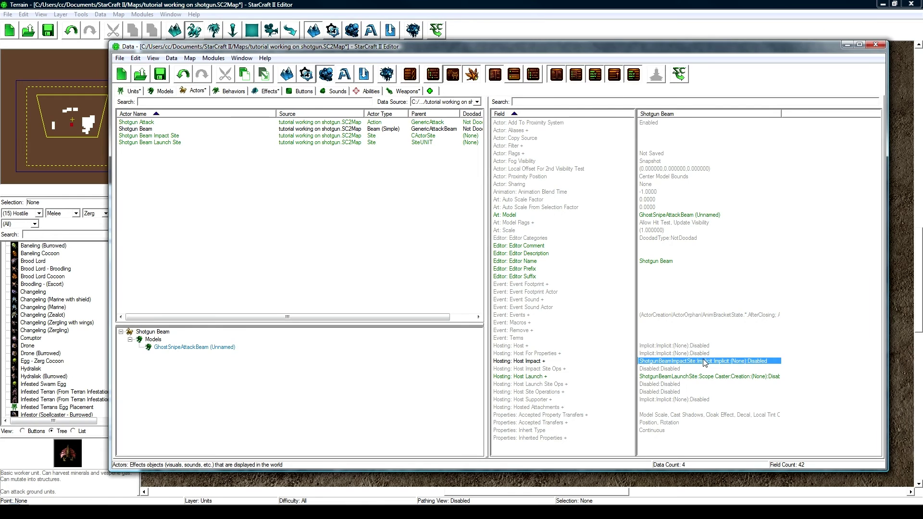
{"action": "left_click", "coordinate": [661, 317]}
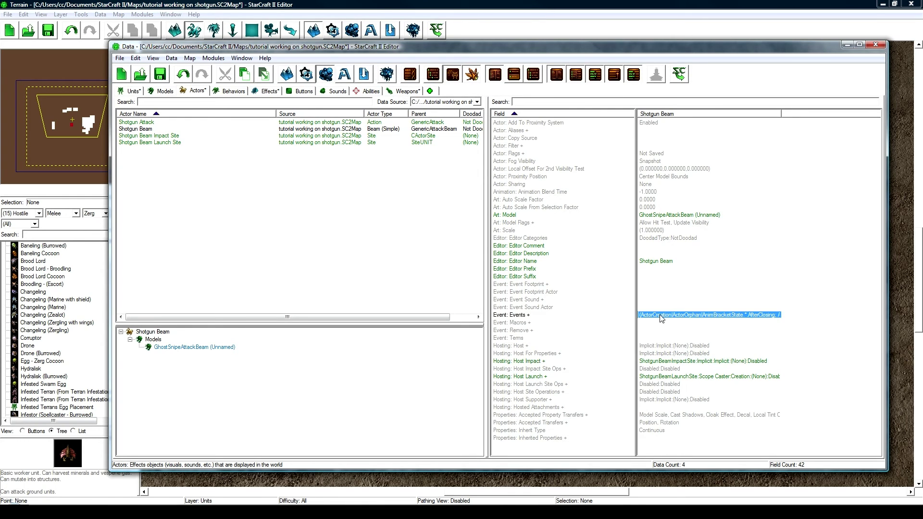
{"action": "double_click", "coordinate": [661, 316]}
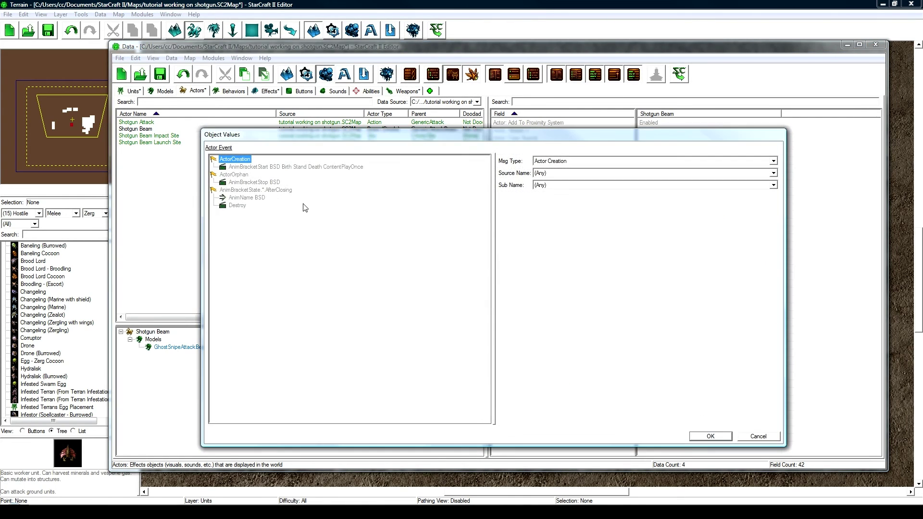
{"action": "left_click", "coordinate": [265, 191]}
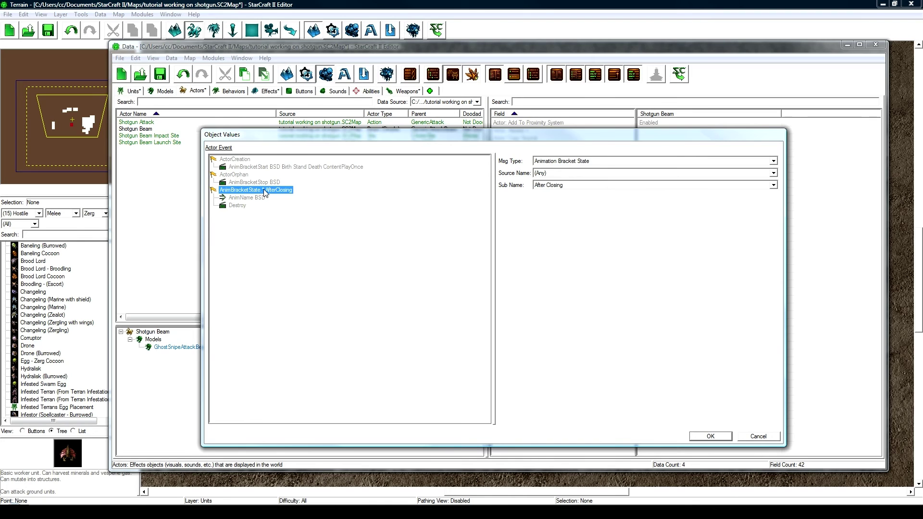
{"action": "right_click", "coordinate": [264, 191]}
{"action": "left_click", "coordinate": [288, 194]}
Step: Set the new event's message type to Effect, its source to Shotgun Search Targets, and its sub name to Start
{"action": "left_click", "coordinate": [549, 163]}
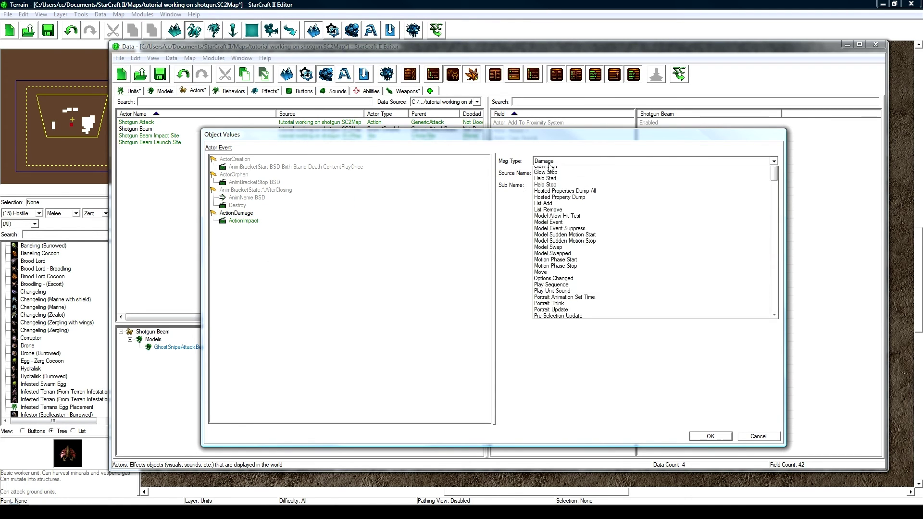
{"action": "scroll", "coordinate": [549, 168], "scroll_direction": "up", "scroll_amount": 3}
{"action": "left_click", "coordinate": [553, 174]}
{"action": "left_click", "coordinate": [550, 173]}
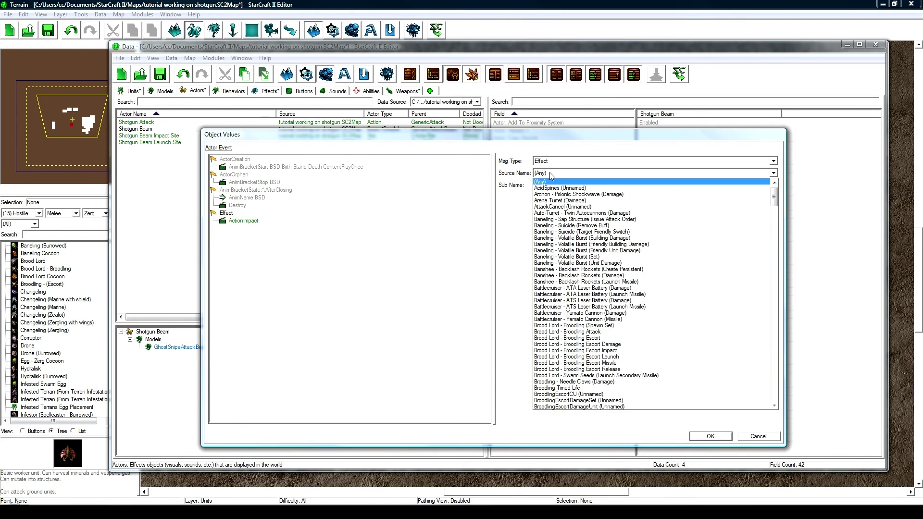
{"action": "type", "text": "shotgun"}
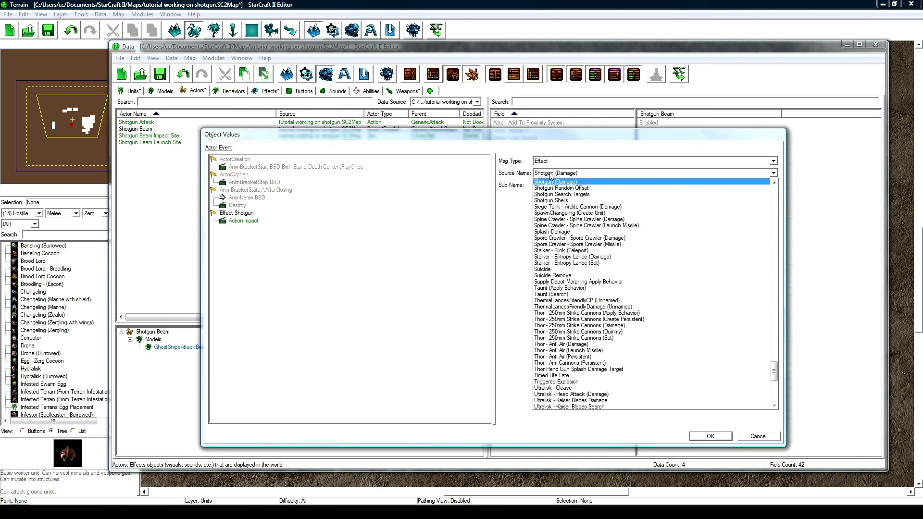
{"action": "left_click", "coordinate": [584, 194]}
{"action": "left_click", "coordinate": [560, 186]}
{"action": "left_click", "coordinate": [539, 206]}
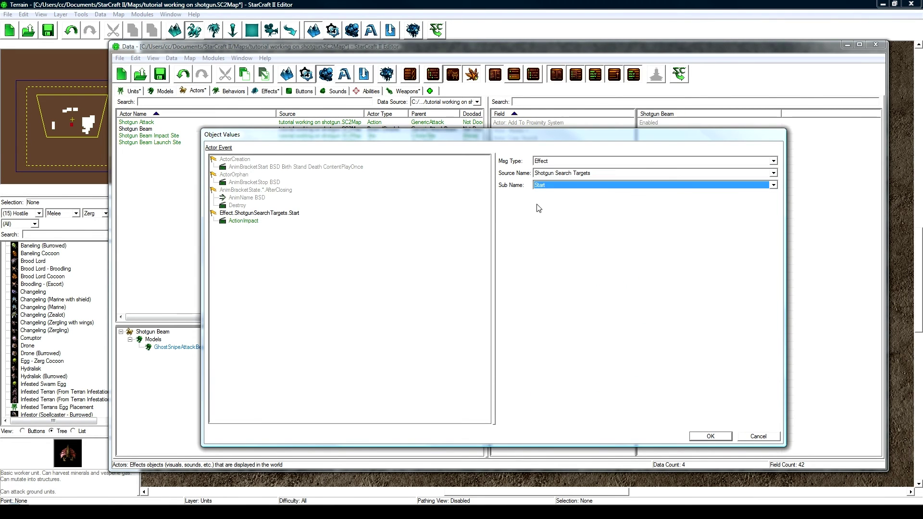
Step: Add a term to the Shotgun Search Targets event with term type At and value Effect
{"action": "right_click", "coordinate": [245, 212]}
{"action": "left_click", "coordinate": [264, 230]}
{"action": "left_click", "coordinate": [584, 161]}
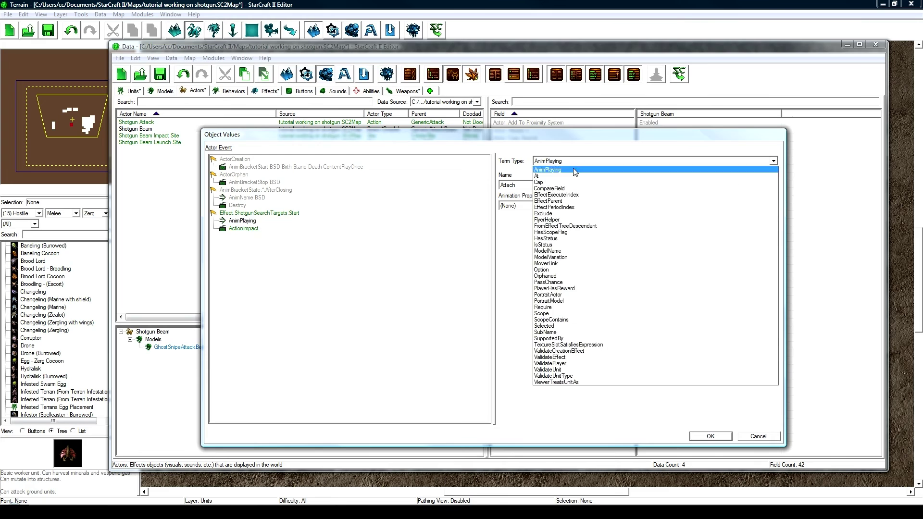
{"action": "left_click", "coordinate": [536, 175]}
{"action": "left_click", "coordinate": [544, 186]}
{"action": "left_click", "coordinate": [529, 199]}
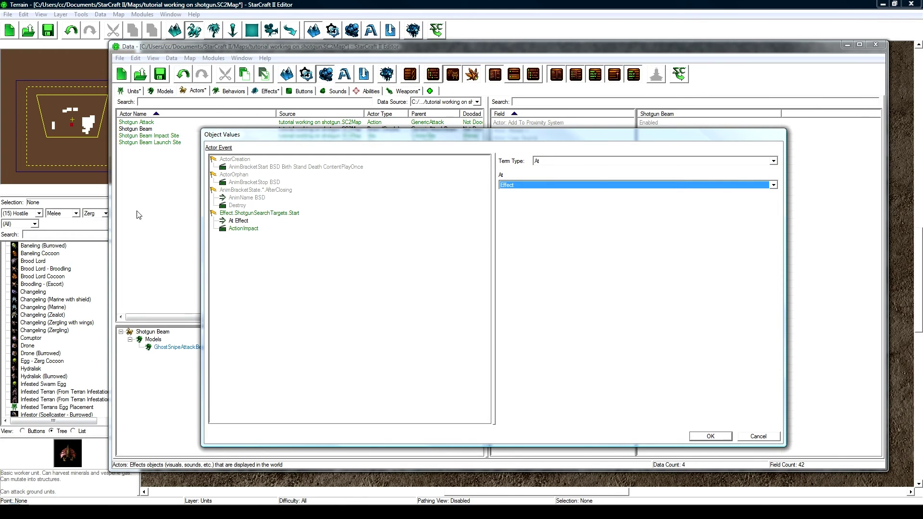
Step: Change the Shotgun Search Targets event's action from ActionImpact to Create and accept Shotgun Beam's event changes
{"action": "left_click", "coordinate": [236, 229]}
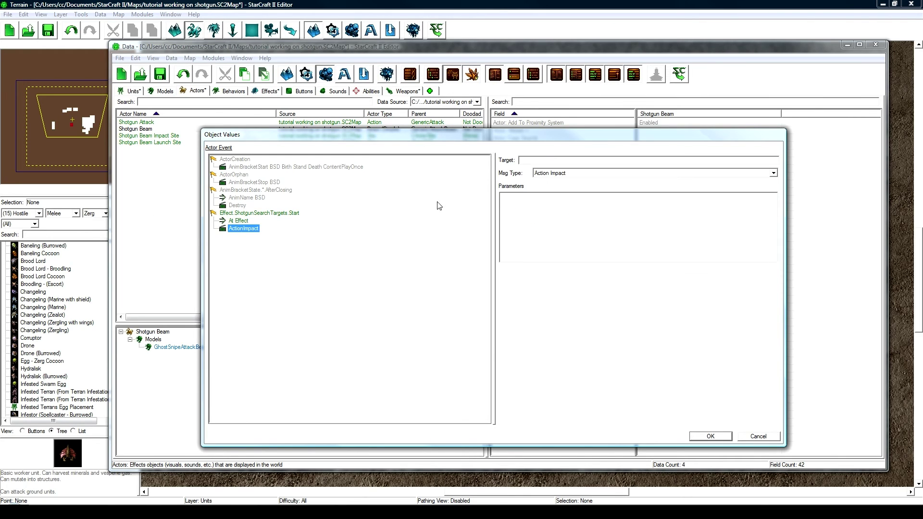
{"action": "left_click", "coordinate": [548, 173]}
{"action": "key", "text": "c"}
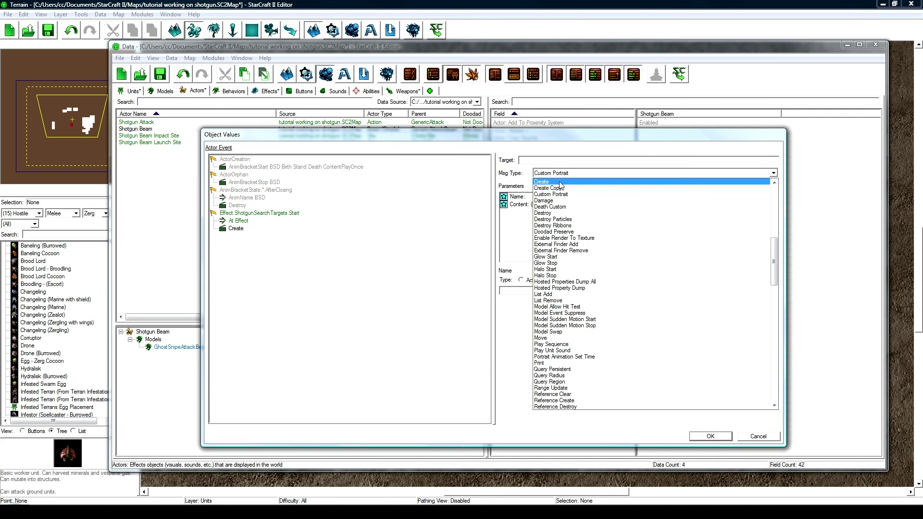
{"action": "left_click", "coordinate": [553, 183]}
{"action": "left_click", "coordinate": [711, 436]}
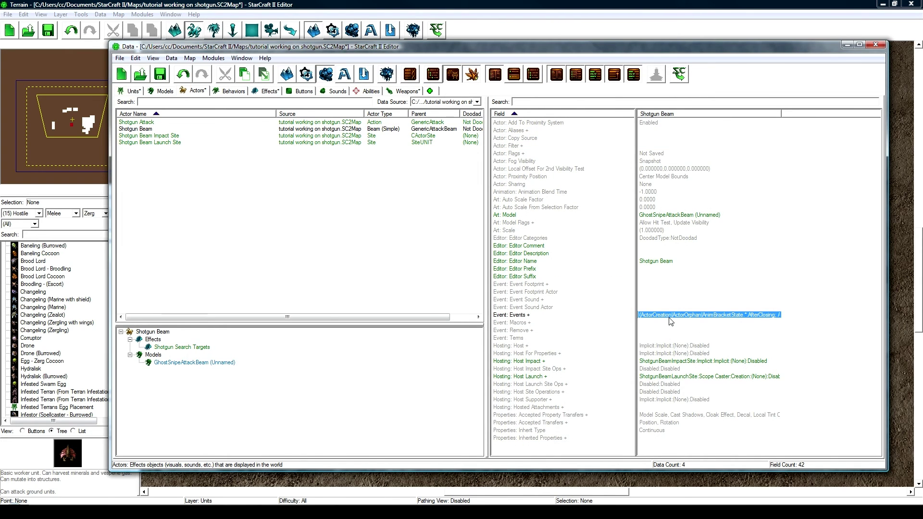
{"action": "left_click", "coordinate": [576, 378]}
{"action": "left_click", "coordinate": [693, 378]}
{"action": "left_click", "coordinate": [609, 377]}
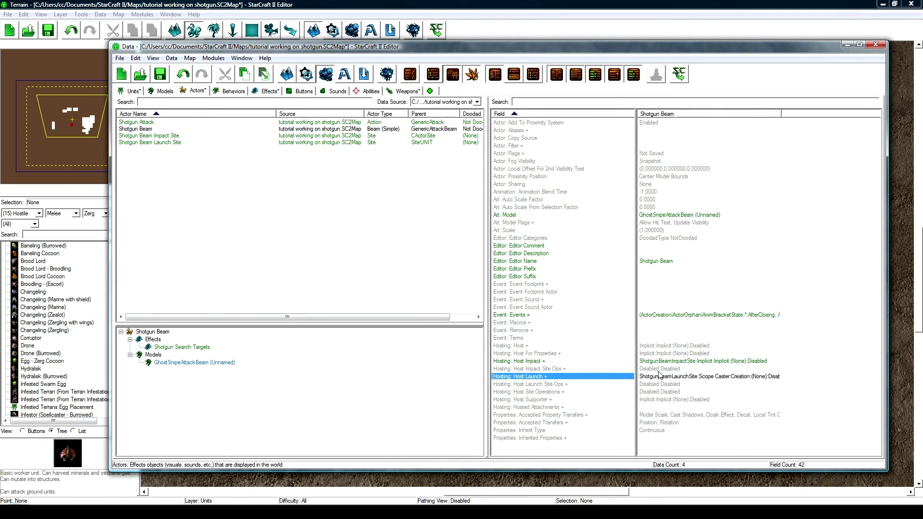
{"action": "left_click", "coordinate": [671, 376]}
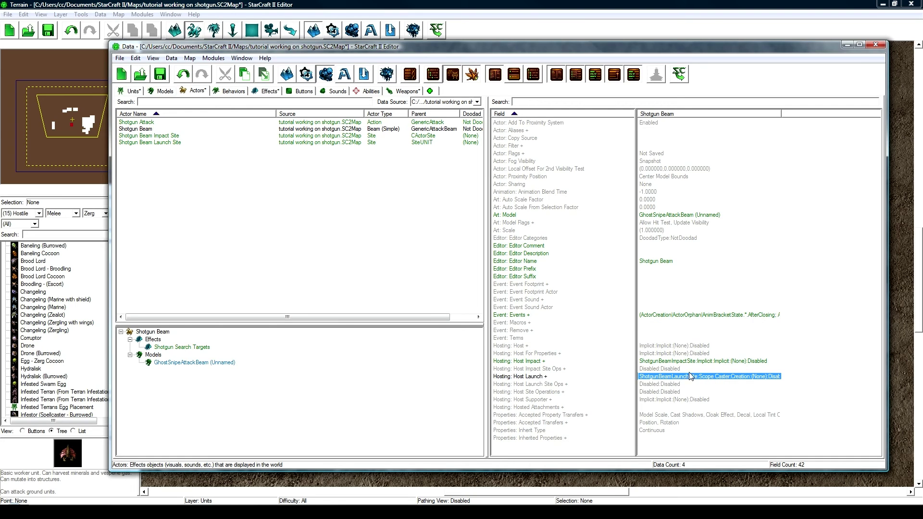
{"action": "left_click", "coordinate": [524, 362]}
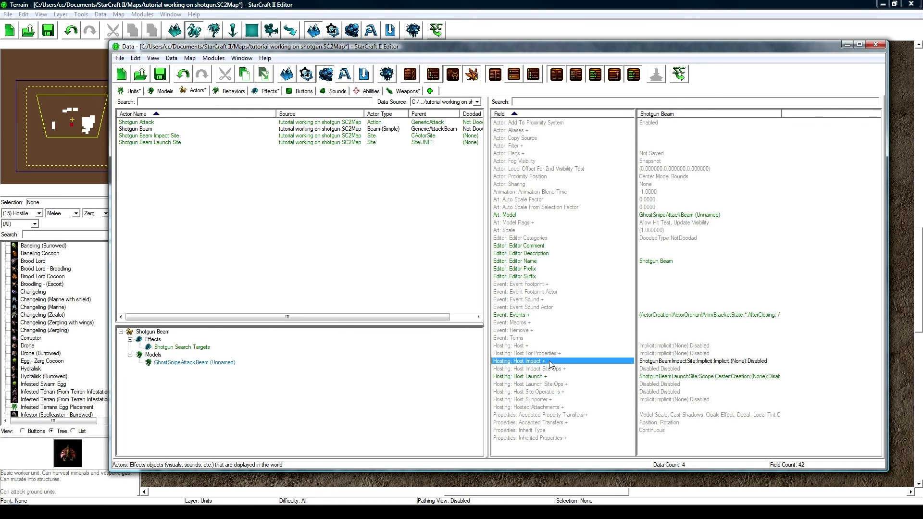
Step: Review Shotgun Beam's Host Impact setting and the Shotgun Beam Impact Site's Events before testing the map
{"action": "left_click", "coordinate": [661, 362]}
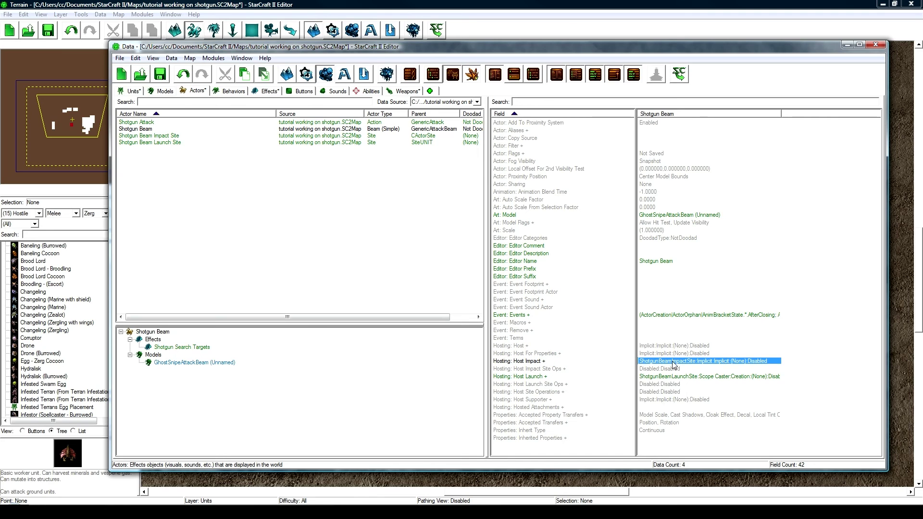
{"action": "left_click", "coordinate": [176, 136]}
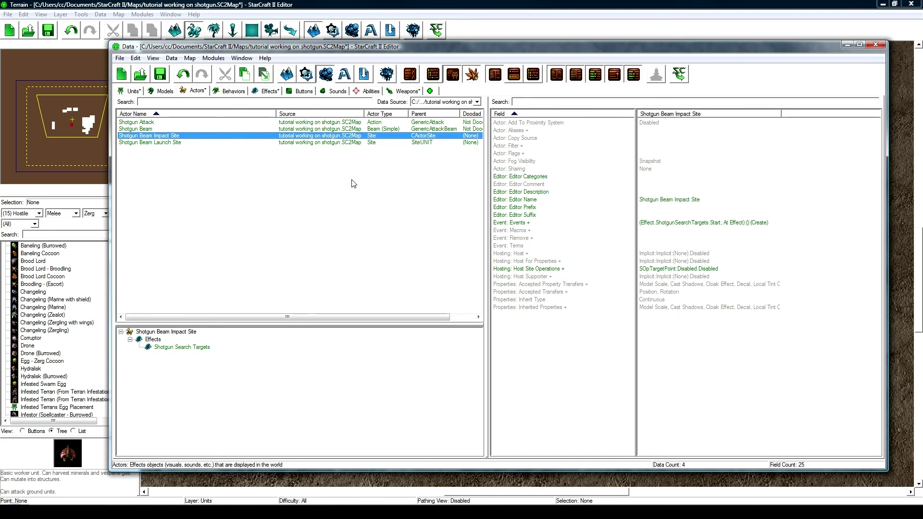
{"action": "left_click", "coordinate": [692, 222]}
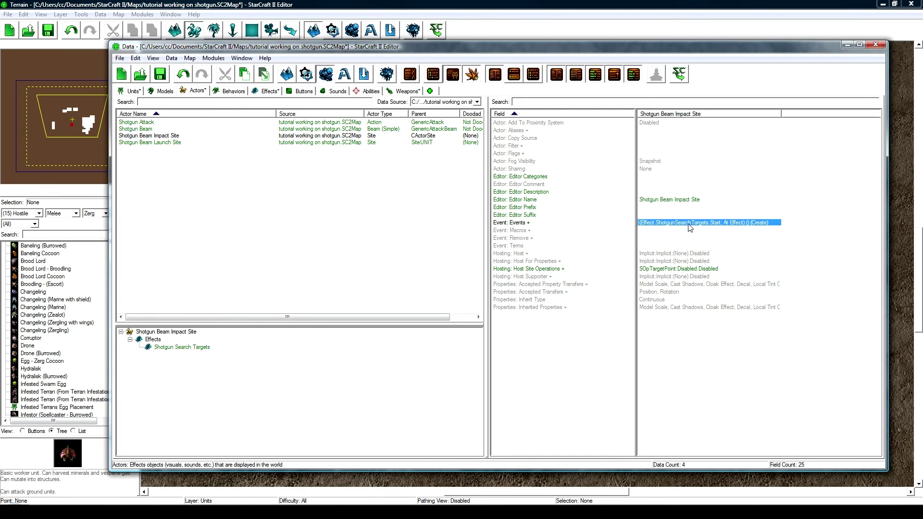
{"action": "left_click", "coordinate": [270, 143]}
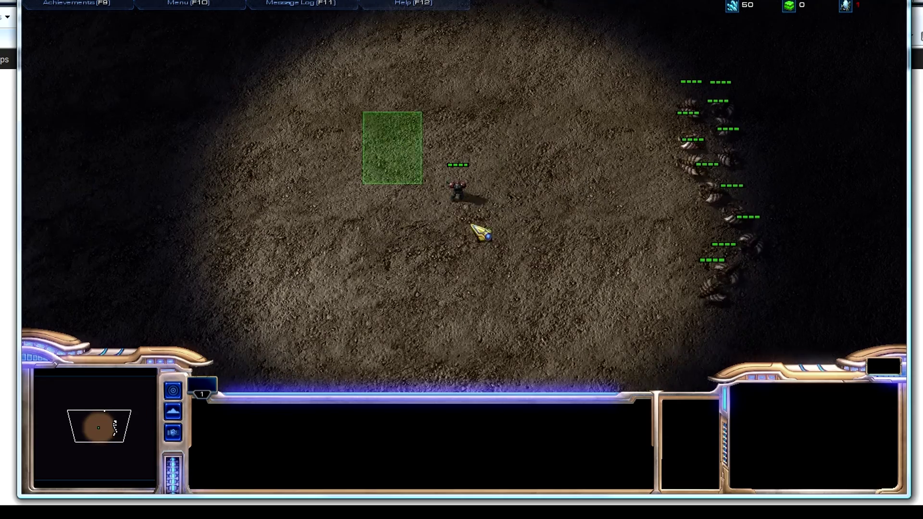
Step: Select the Marine in the test map and order it to attack the large Zerg group to the east
{"action": "left_click", "coordinate": [457, 185]}
{"action": "key", "text": "Up"}
{"action": "key", "text": "Up"}
{"action": "key", "text": "Up"}
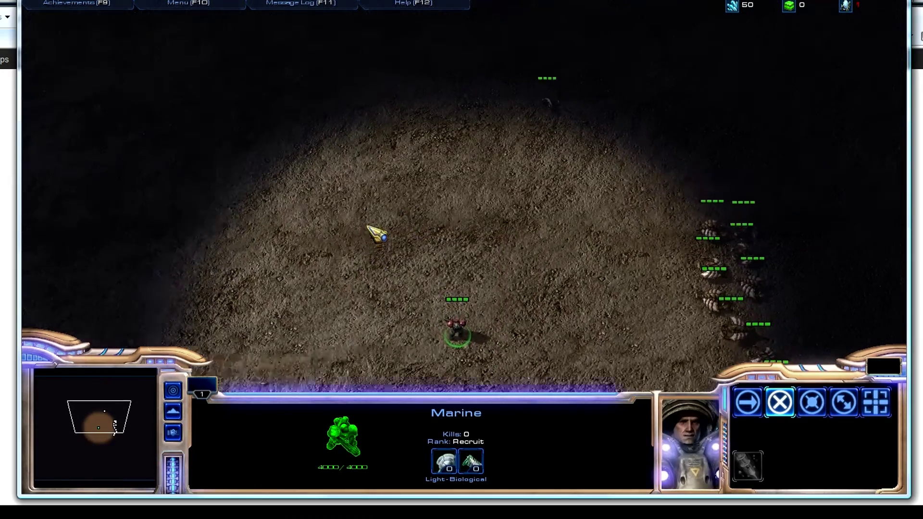
{"action": "key", "text": "Right"}
{"action": "key", "text": "Down"}
{"action": "key", "text": "Down"}
{"action": "key", "text": "Down"}
{"action": "key", "text": "Right"}
{"action": "key", "text": "Down"}
{"action": "right_click", "coordinate": [632, 267]}
{"action": "right_click", "coordinate": [637, 240]}
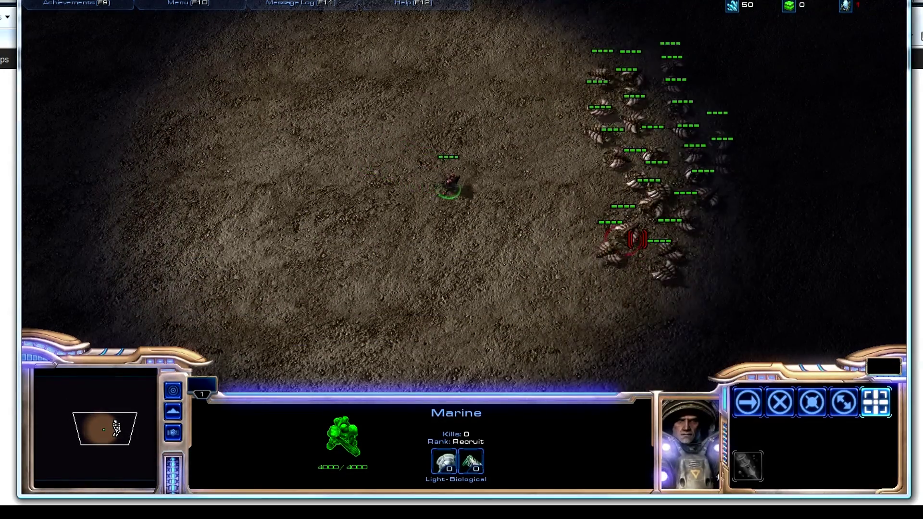
Step: Examine the shotgun beams and where they land up close while the Marine fires into the Zerg group
{"action": "key", "text": "Right"}
{"action": "key", "text": "Up"}
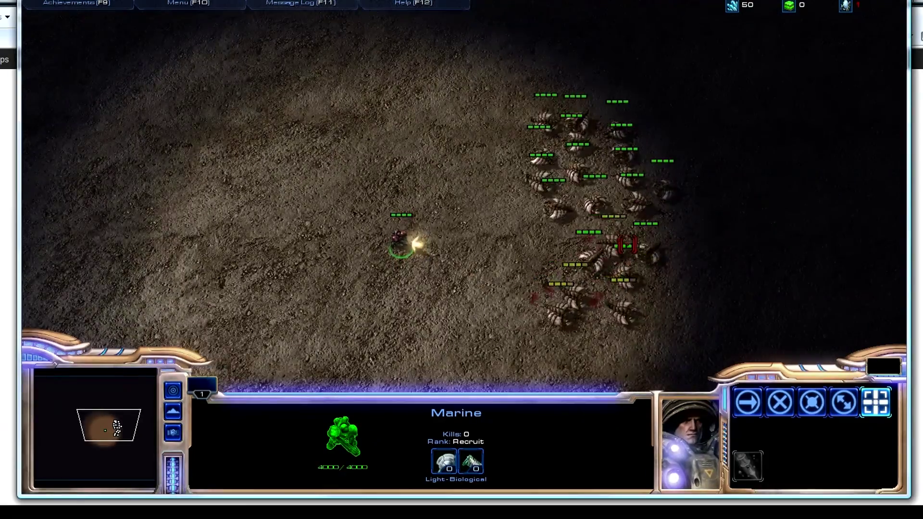
{"action": "key", "text": "Down"}
{"action": "key", "text": "Left"}
{"action": "key", "text": "Right"}
{"action": "scroll", "coordinate": [567, 256], "scroll_direction": "up", "scroll_amount": 4}
{"action": "key", "text": "Right"}
{"action": "key", "text": "Down"}
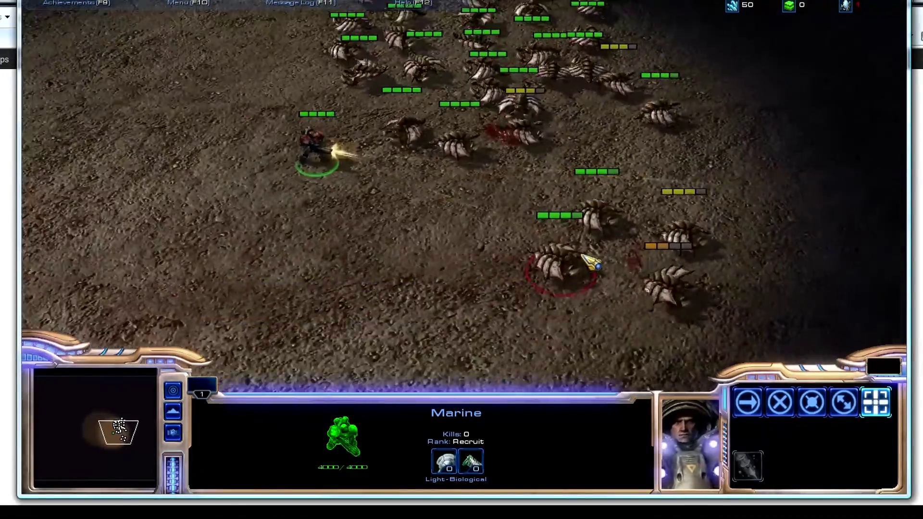
{"action": "key", "text": "Up"}
{"action": "key", "text": "Right"}
{"action": "key", "text": "Down"}
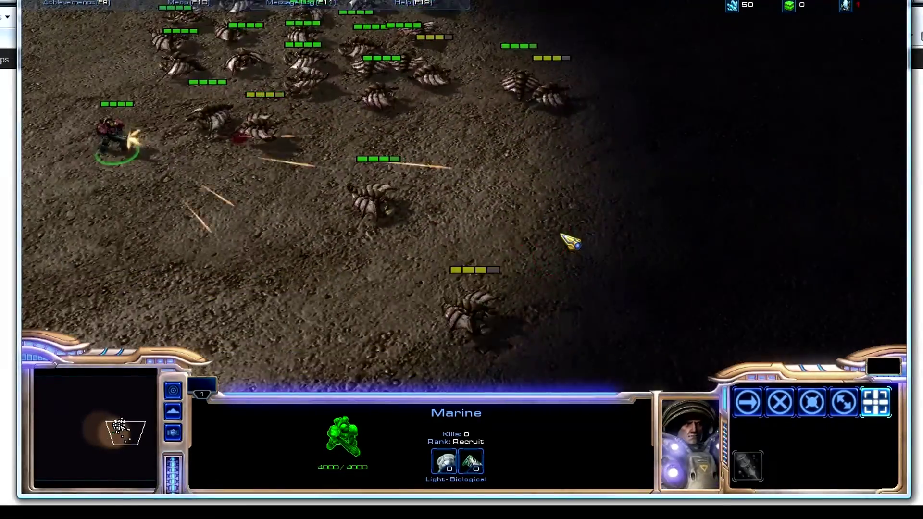
Step: Pull the Marine back southwest from the Zerg group, and order it to attack the damaged stragglers to the southeast
{"action": "key", "text": "Left"}
{"action": "key", "text": "Left"}
{"action": "key", "text": "Up"}
{"action": "scroll", "coordinate": [567, 236], "scroll_direction": "down", "scroll_amount": 4}
{"action": "right_click", "coordinate": [351, 263]}
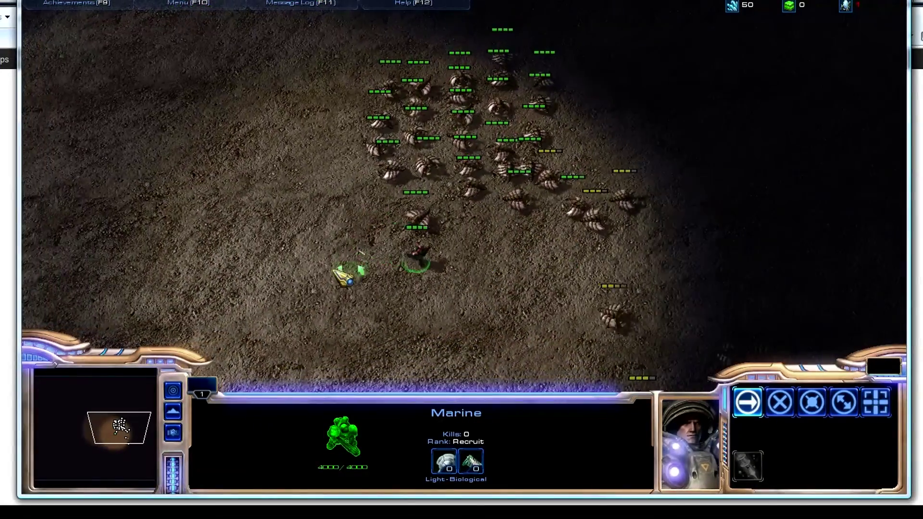
{"action": "right_click", "coordinate": [334, 269]}
{"action": "right_click", "coordinate": [319, 297]}
{"action": "key", "text": "Right"}
{"action": "key", "text": "Down"}
{"action": "right_click", "coordinate": [330, 298]}
{"action": "right_click", "coordinate": [403, 317]}
{"action": "right_click", "coordinate": [439, 326]}
{"action": "right_click", "coordinate": [518, 317]}
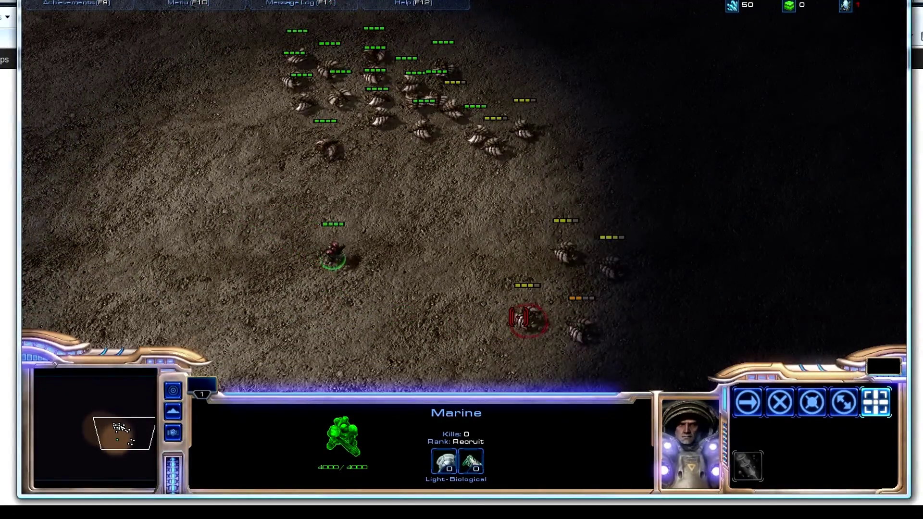
Step: Move the Marine away from the stragglers to open ground northwest of the Zerg group
{"action": "right_click", "coordinate": [332, 261]}
{"action": "right_click", "coordinate": [277, 236]}
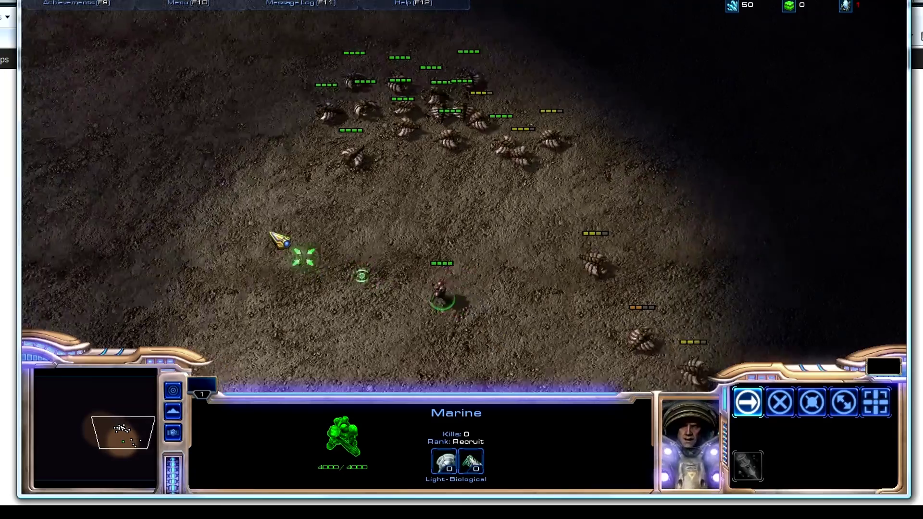
{"action": "right_click", "coordinate": [270, 233]}
{"action": "right_click", "coordinate": [280, 231]}
{"action": "right_click", "coordinate": [320, 241]}
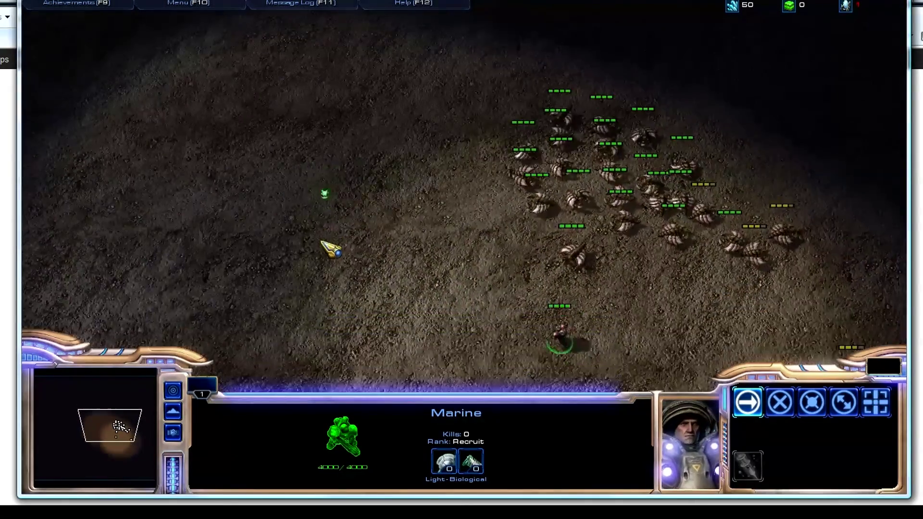
{"action": "right_click", "coordinate": [391, 230]}
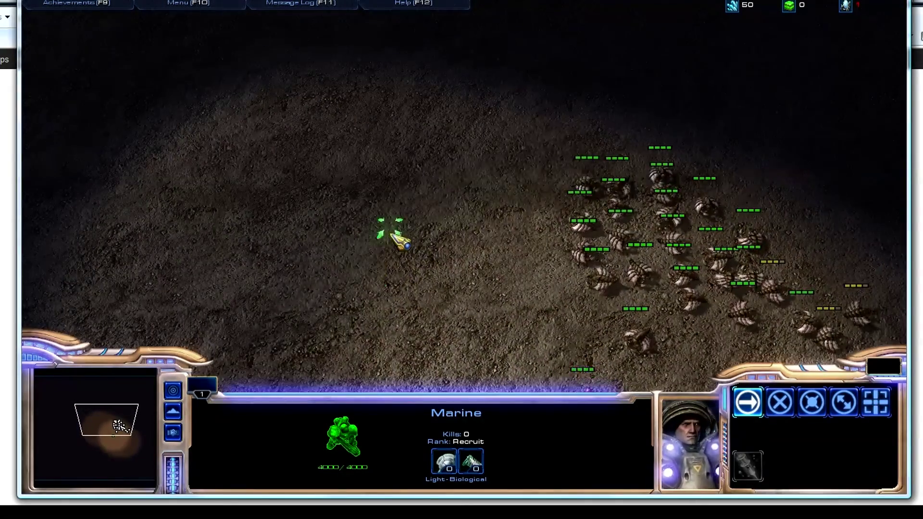
{"action": "right_click", "coordinate": [465, 220]}
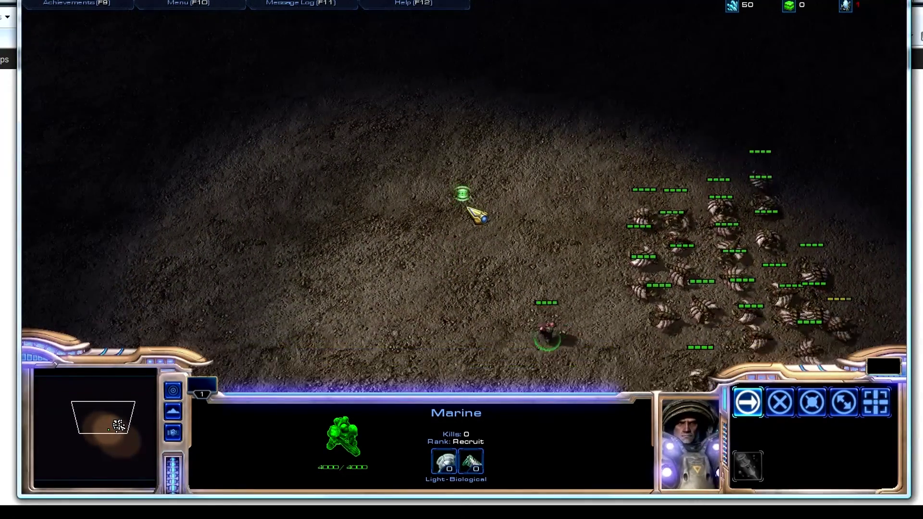
Step: Attack the hostile unit to the north with the Marine and examine the shotgun effects at close range
{"action": "key", "text": "Up"}
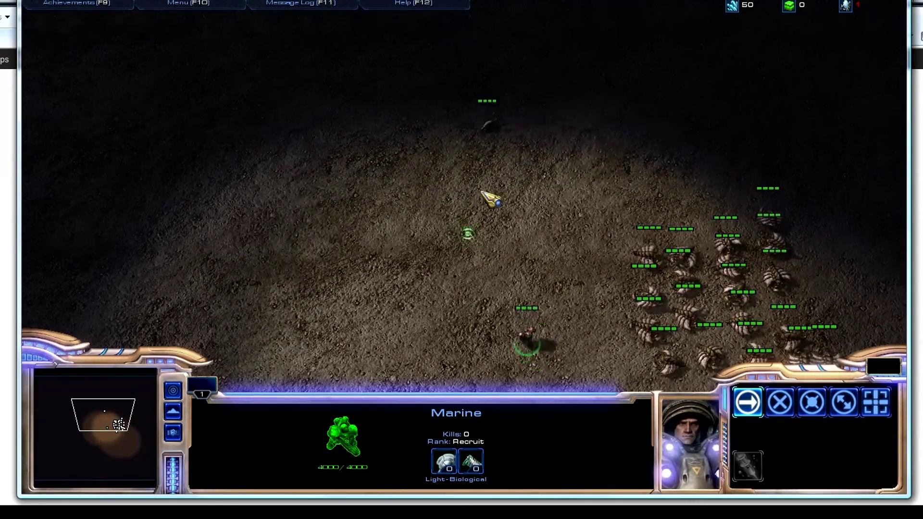
{"action": "right_click", "coordinate": [488, 126]}
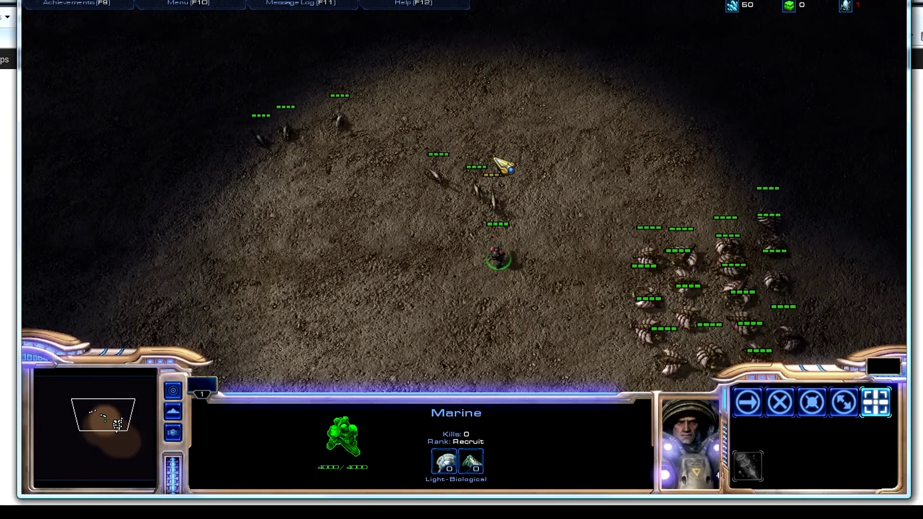
{"action": "scroll", "coordinate": [491, 234], "scroll_direction": "up", "scroll_amount": 3}
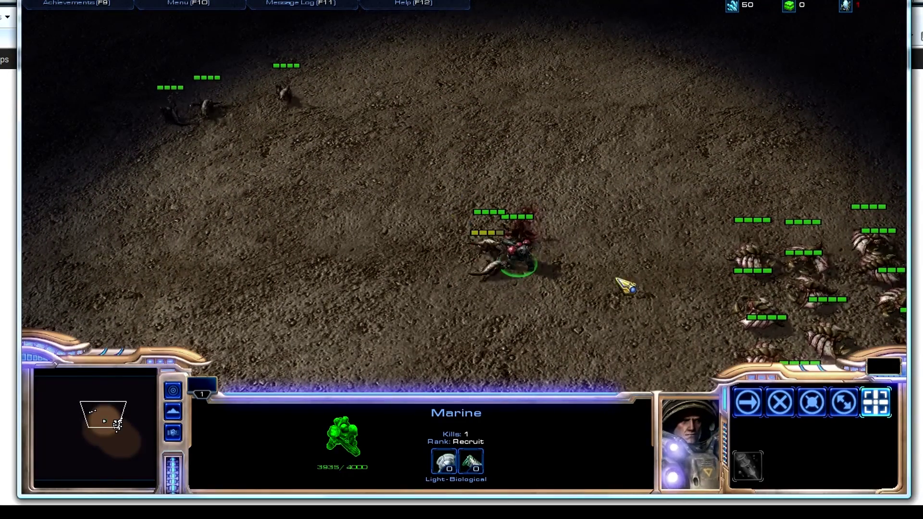
{"action": "scroll", "coordinate": [495, 255], "scroll_direction": "down", "scroll_amount": 3}
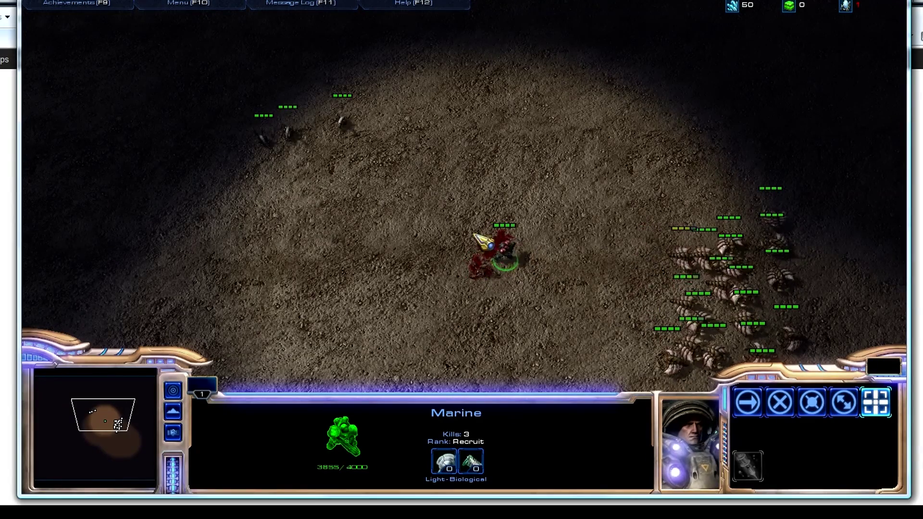
Step: Reposition the Marine, attack units inside the large Zerg group, and examine how the shots spread through it
{"action": "right_click", "coordinate": [497, 272]}
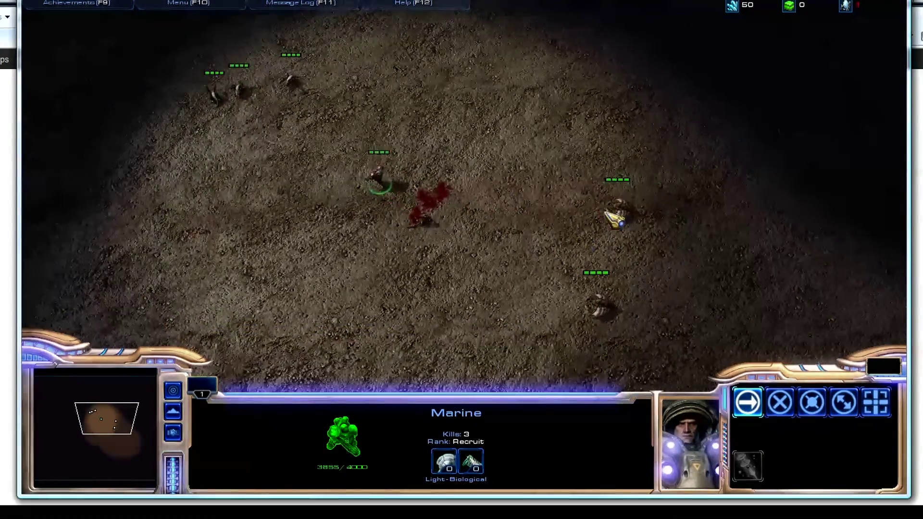
{"action": "right_click", "coordinate": [666, 242]}
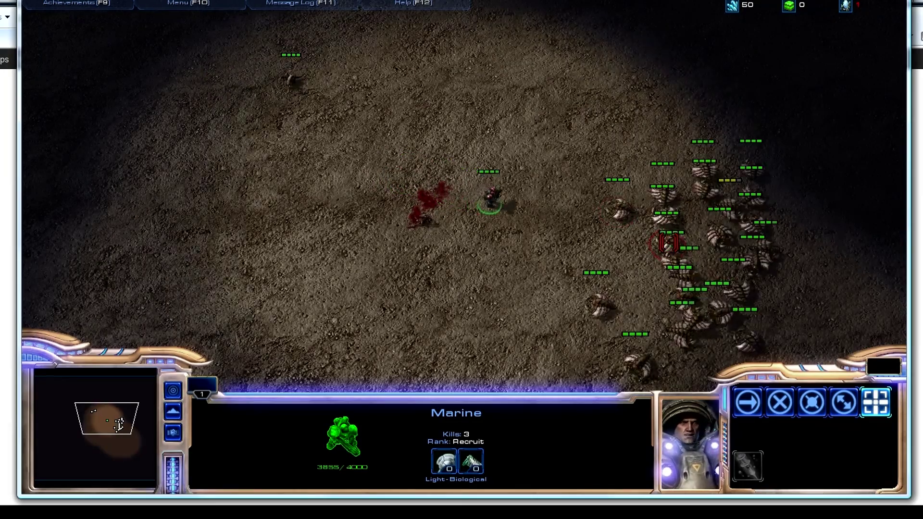
{"action": "right_click", "coordinate": [694, 282]}
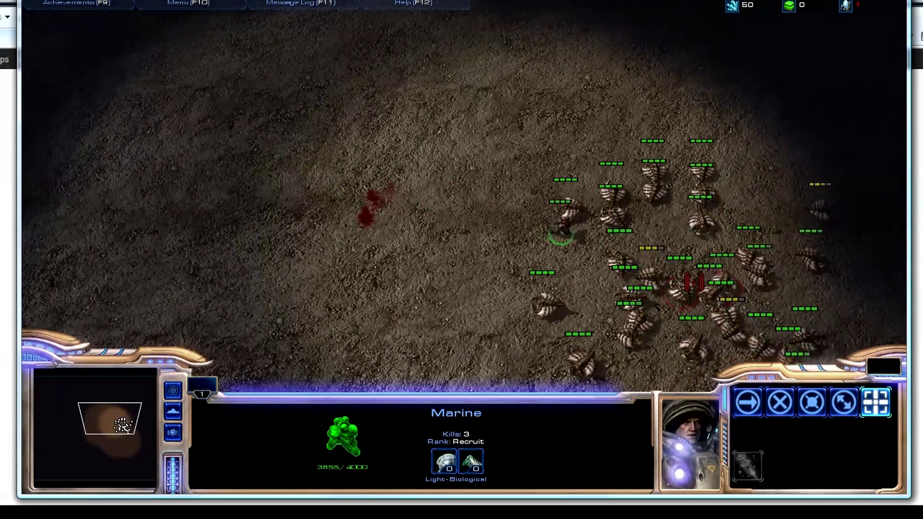
{"action": "key", "text": "Right"}
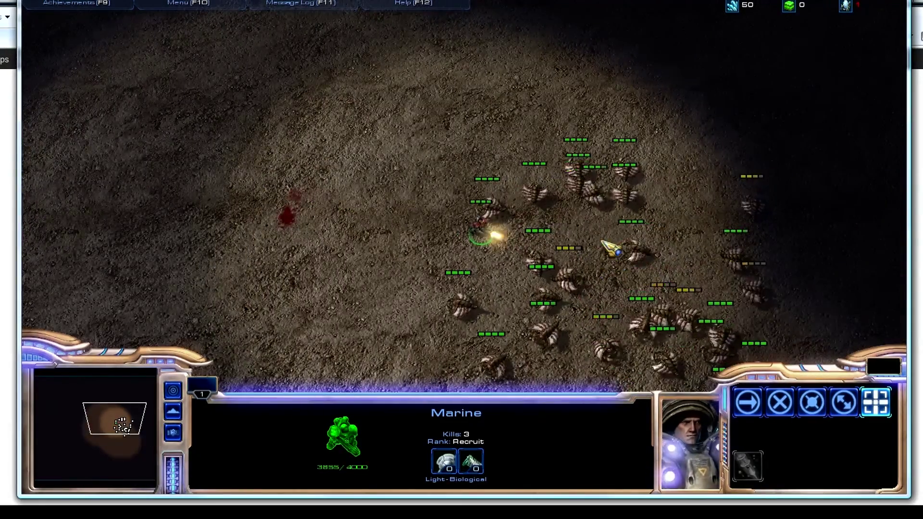
{"action": "key", "text": "Right"}
{"action": "key", "text": "Down"}
{"action": "key", "text": "Up"}
{"action": "key", "text": "Right"}
{"action": "key", "text": "Down"}
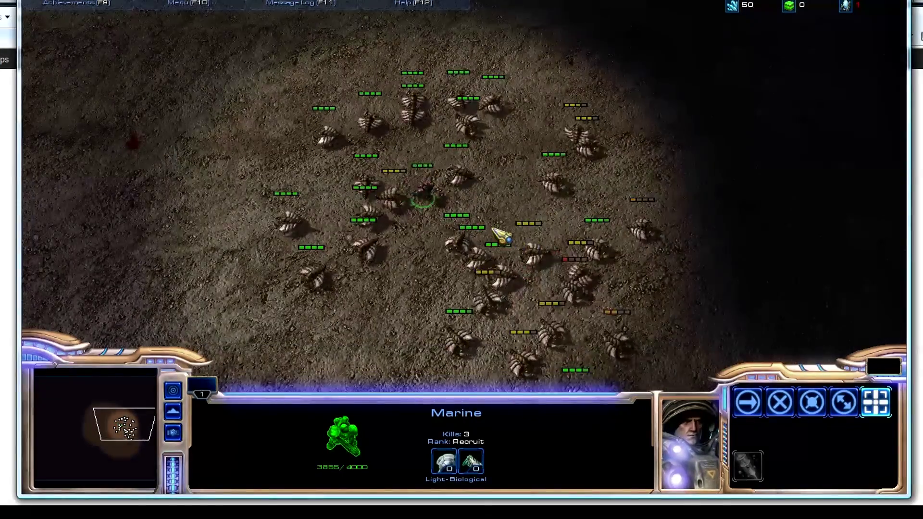
{"action": "key", "text": "Down"}
{"action": "key", "text": "Right"}
{"action": "key", "text": "Up"}
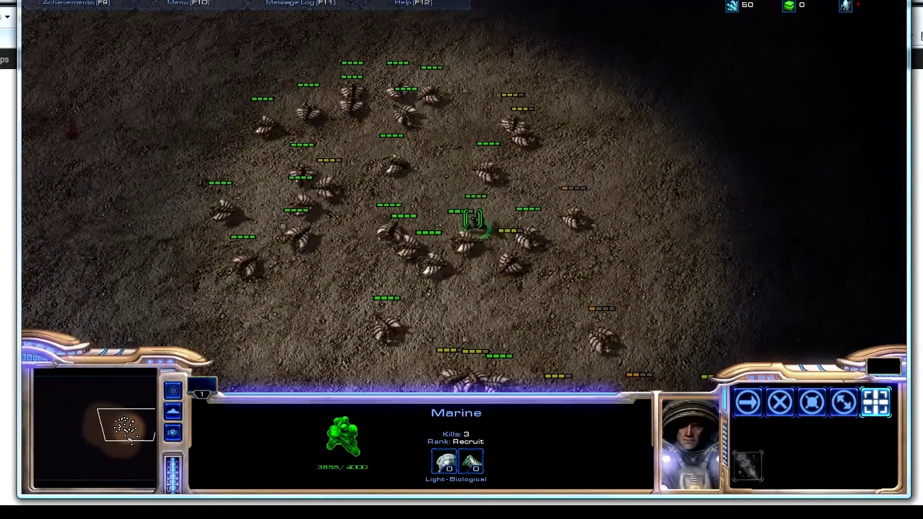
Step: Move the Marine north through the scattered Zerg with attack orders and examine its long-range shots
{"action": "right_click", "coordinate": [439, 181]}
{"action": "key", "text": "a"}
{"action": "left_click", "coordinate": [412, 118]}
{"action": "key", "text": "Up"}
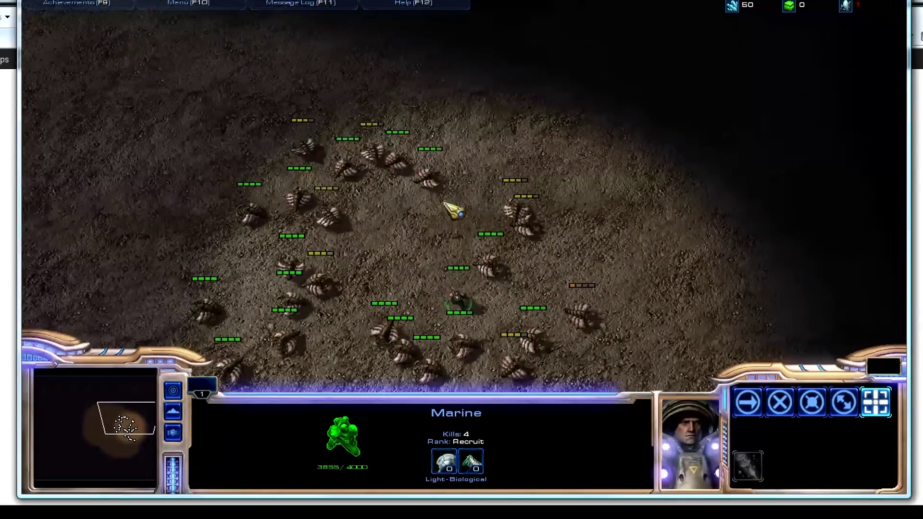
{"action": "key", "text": "Left"}
{"action": "right_click", "coordinate": [441, 203]}
{"action": "key", "text": "Left"}
{"action": "key", "text": "Up"}
{"action": "key", "text": "a"}
{"action": "left_click", "coordinate": [518, 168]}
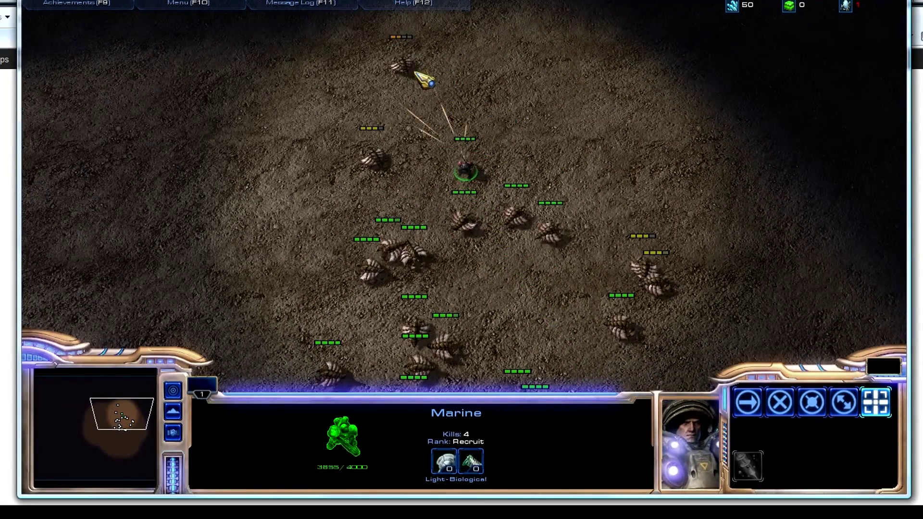
{"action": "key", "text": "Left"}
{"action": "key", "text": "Up"}
{"action": "key", "text": "Left"}
{"action": "key", "text": "Up"}
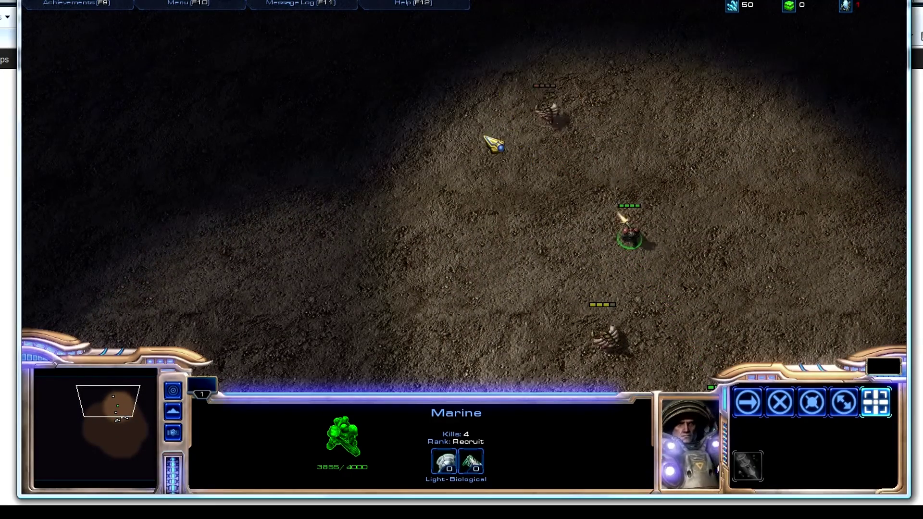
Step: Bring the Marine back south toward the Zerg and order it to attack a unit in their midst
{"action": "key", "text": "Down"}
{"action": "right_click", "coordinate": [693, 235]}
{"action": "key", "text": "Right"}
{"action": "right_click", "coordinate": [648, 216]}
{"action": "right_click", "coordinate": [615, 198]}
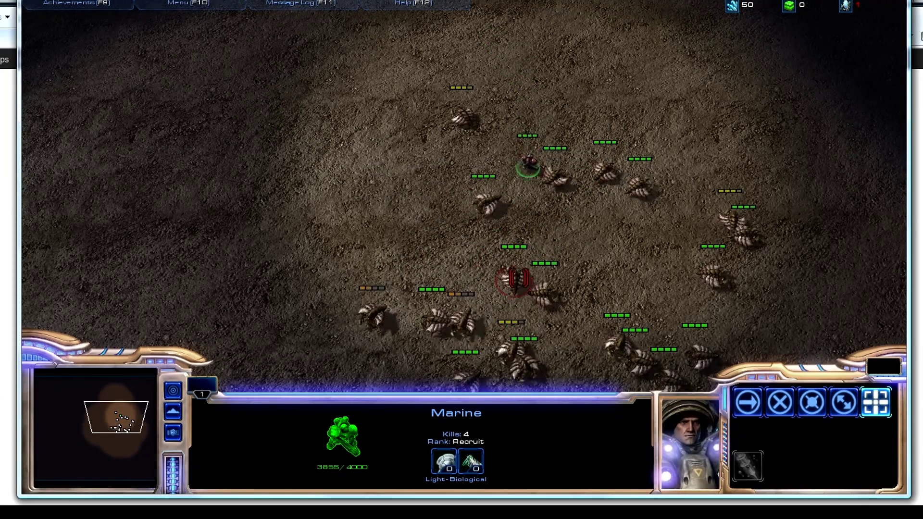
{"action": "key", "text": "Down"}
{"action": "key", "text": "Up"}
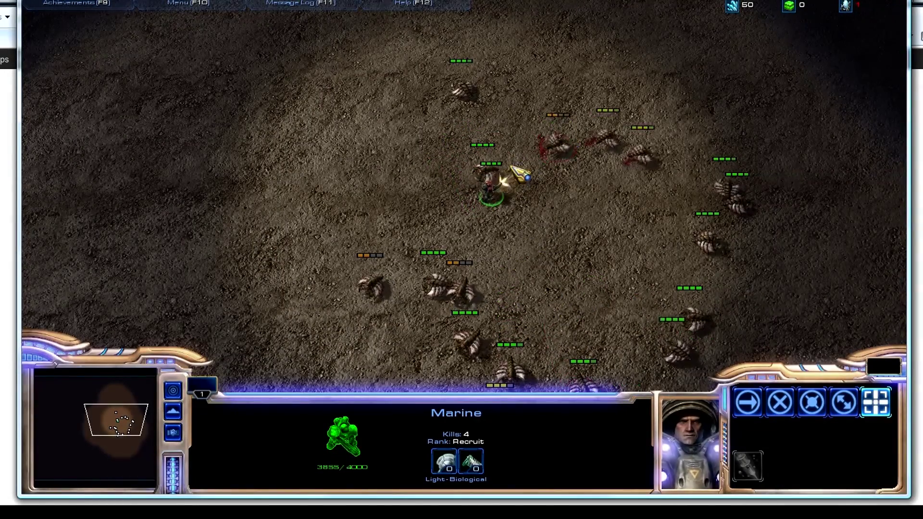
Step: Move the Marine northeast and give it an attack order against the badly damaged Zerg unit there
{"action": "key", "text": "Right"}
{"action": "right_click", "coordinate": [550, 136]}
{"action": "right_click", "coordinate": [530, 114]}
{"action": "key", "text": "Up"}
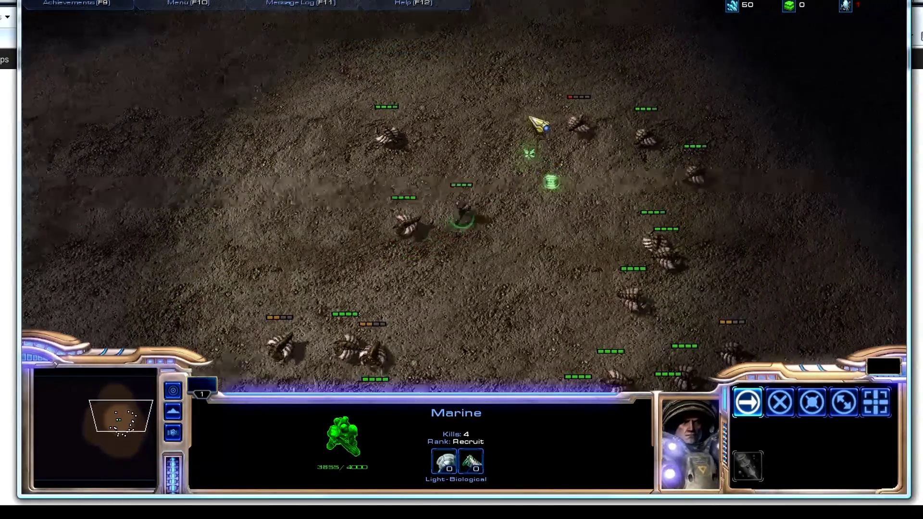
{"action": "key", "text": "a"}
{"action": "left_click", "coordinate": [574, 126]}
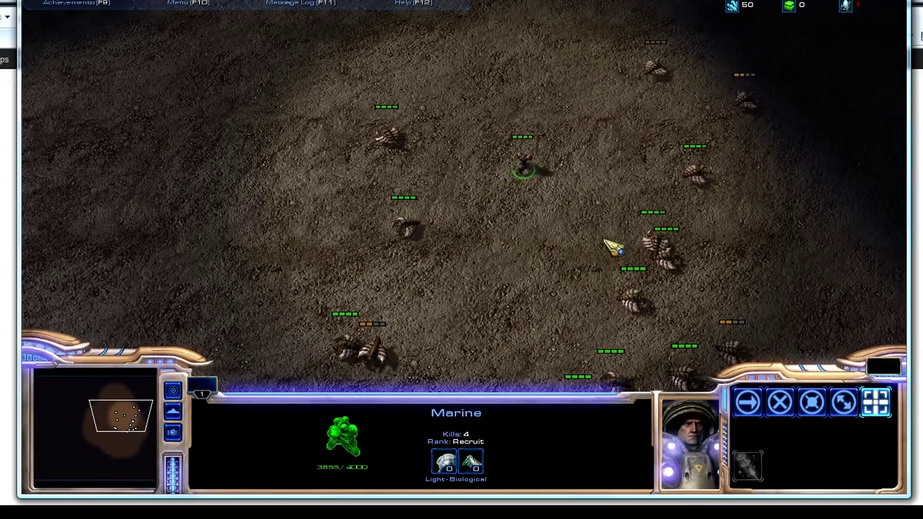
Step: Target the Zerg units to the southeast with the Marine to test the shotgun spread
{"action": "right_click", "coordinate": [606, 241]}
{"action": "key", "text": "Right"}
{"action": "key", "text": "Down"}
{"action": "right_click", "coordinate": [640, 253]}
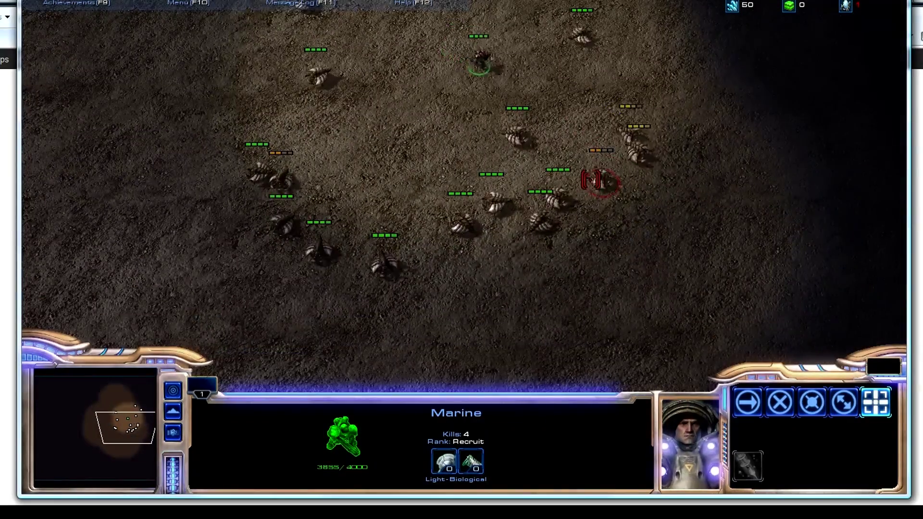
{"action": "right_click", "coordinate": [600, 179]}
{"action": "key", "text": "Up"}
{"action": "key", "text": "a"}
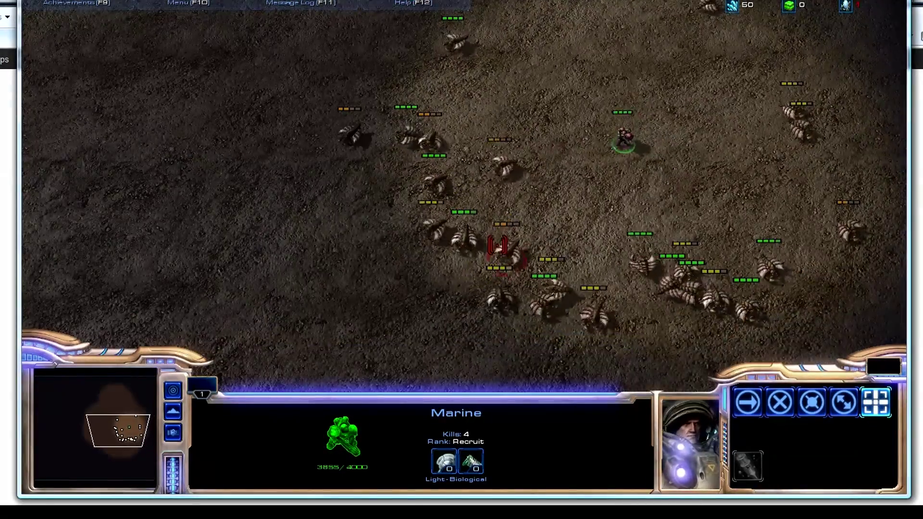
Step: Attack the Zerg cluster to the southwest, and move the Marine back north out of it
{"action": "right_click", "coordinate": [497, 243]}
{"action": "right_click", "coordinate": [471, 256]}
{"action": "right_click", "coordinate": [483, 162]}
{"action": "right_click", "coordinate": [493, 125]}
{"action": "right_click", "coordinate": [520, 140]}
{"action": "right_click", "coordinate": [522, 125]}
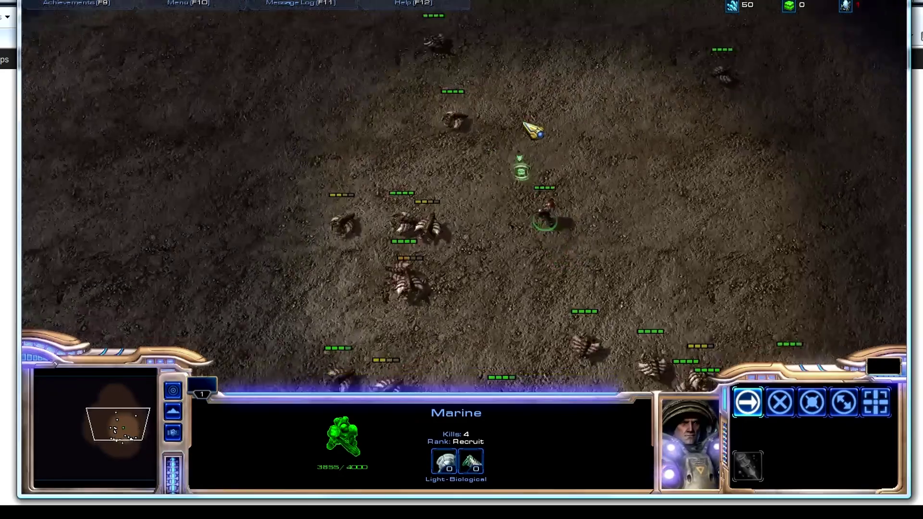